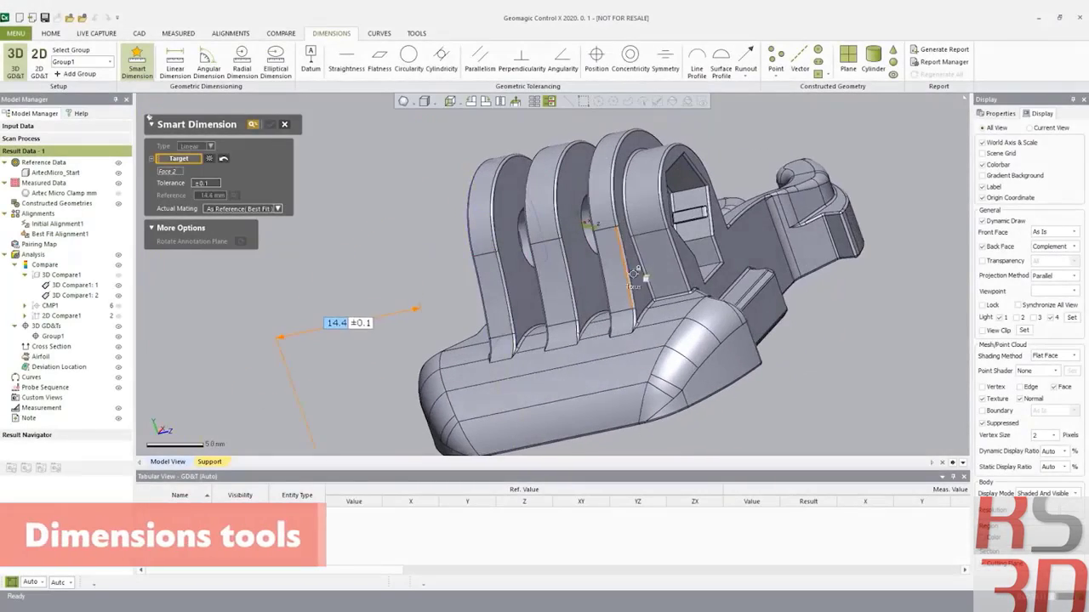
# Place a Smart Dimension between the outer faces of the upright ribs, above them, and open its tolerance for editing.
pyautogui.click(640, 276)
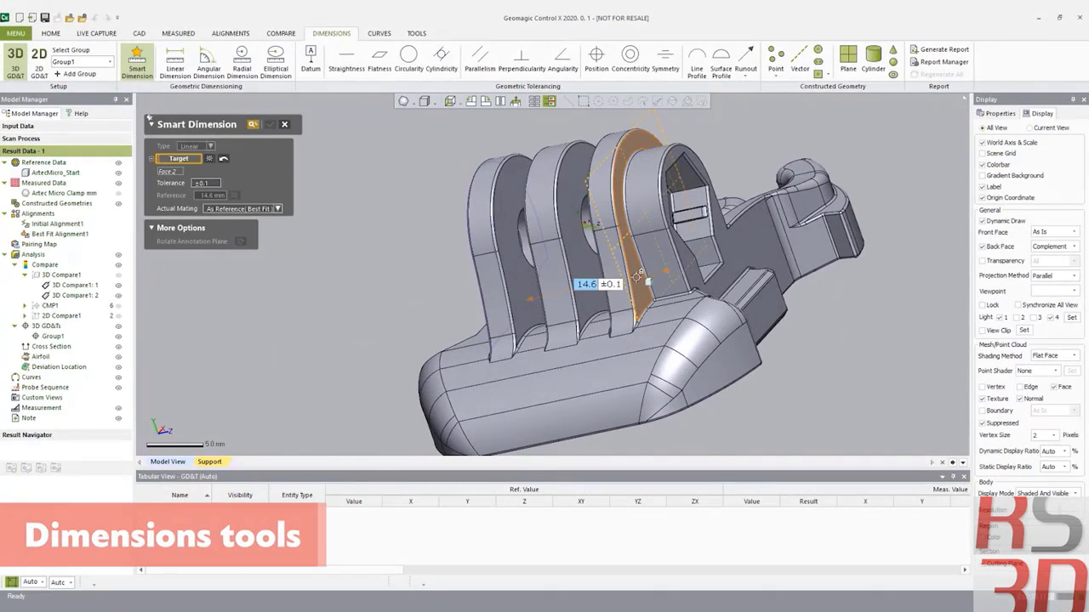
pyautogui.click(640, 276)
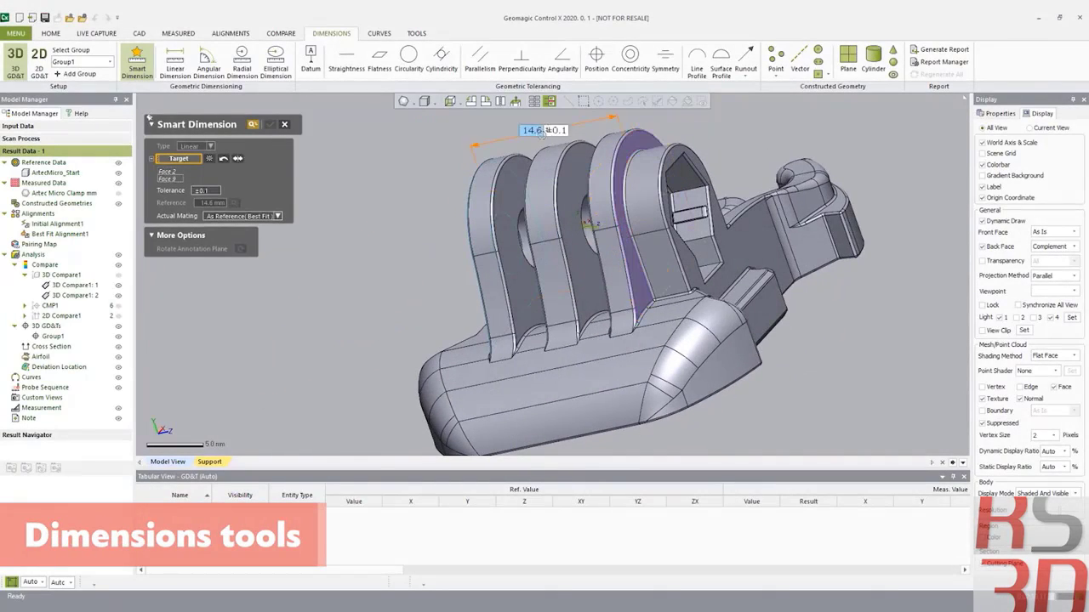
pyautogui.click(212, 193)
pyautogui.click(216, 201)
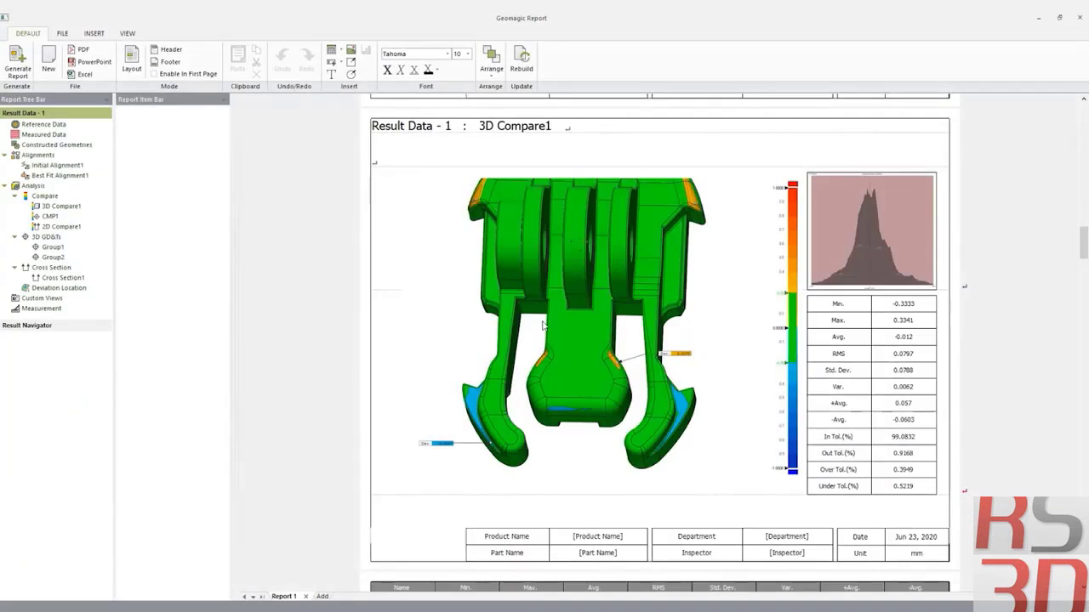
# Review the 3D Compare1 and CMP1 pages and their deviation tables in the inspection report.
pyautogui.scroll(-10, 543, 328)
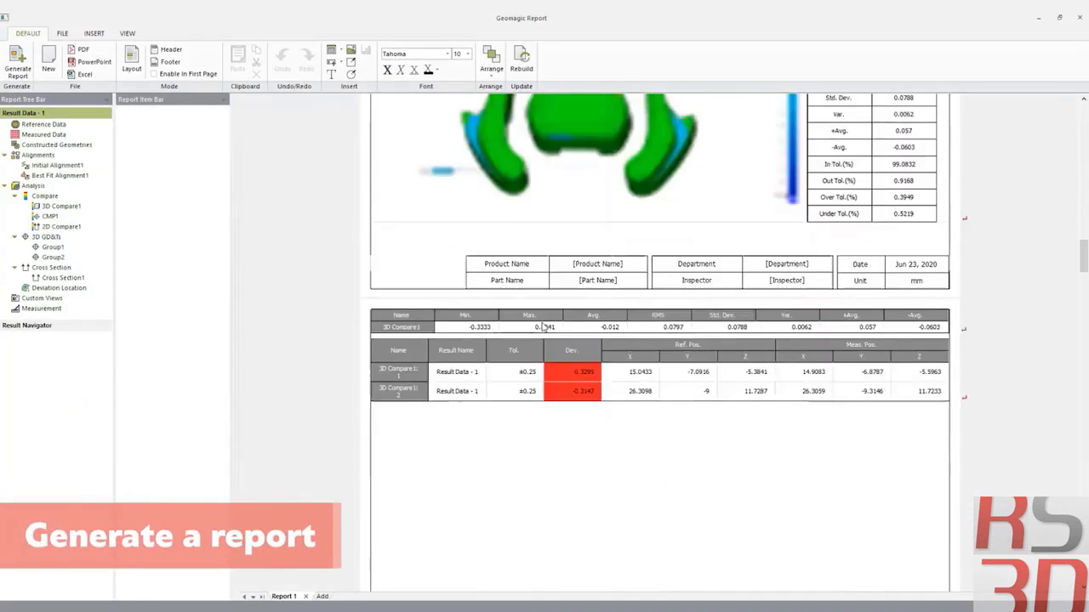
pyautogui.scroll(-5, 543, 328)
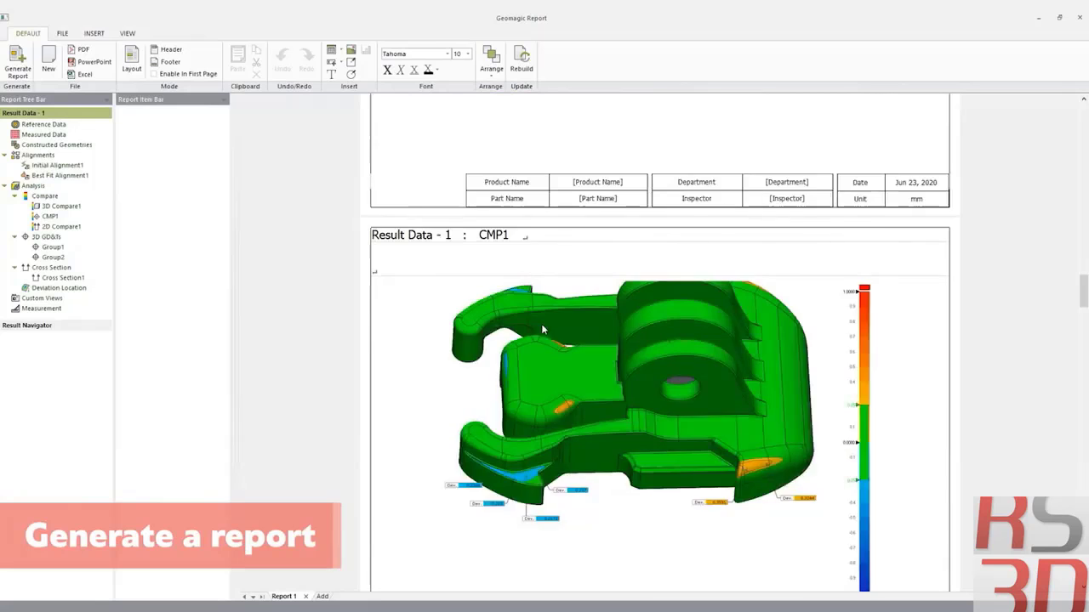
pyautogui.scroll(-3, 542, 330)
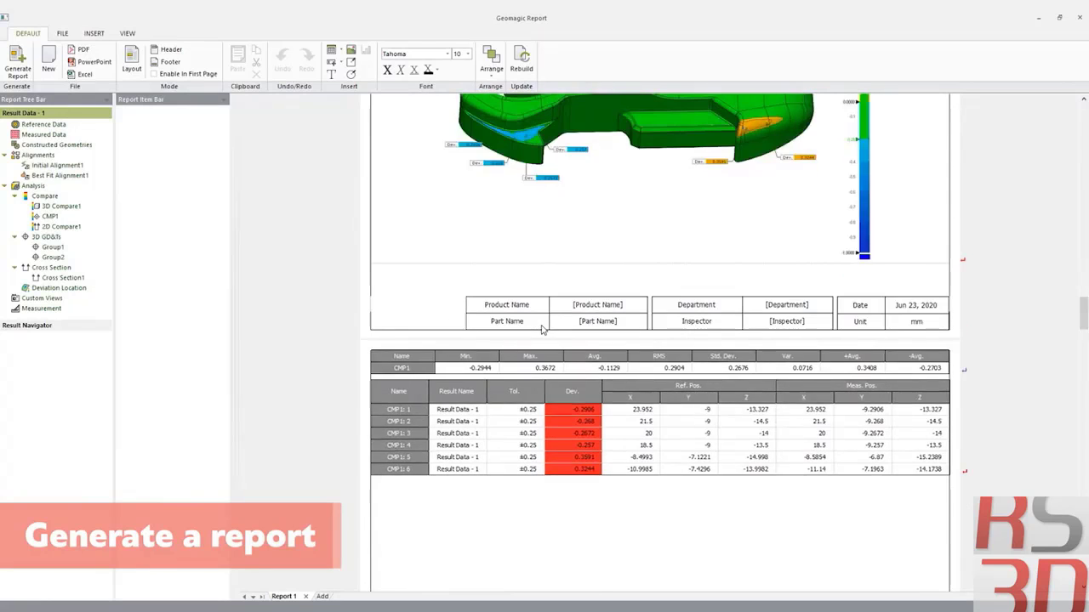
pyautogui.scroll(-3, 543, 330)
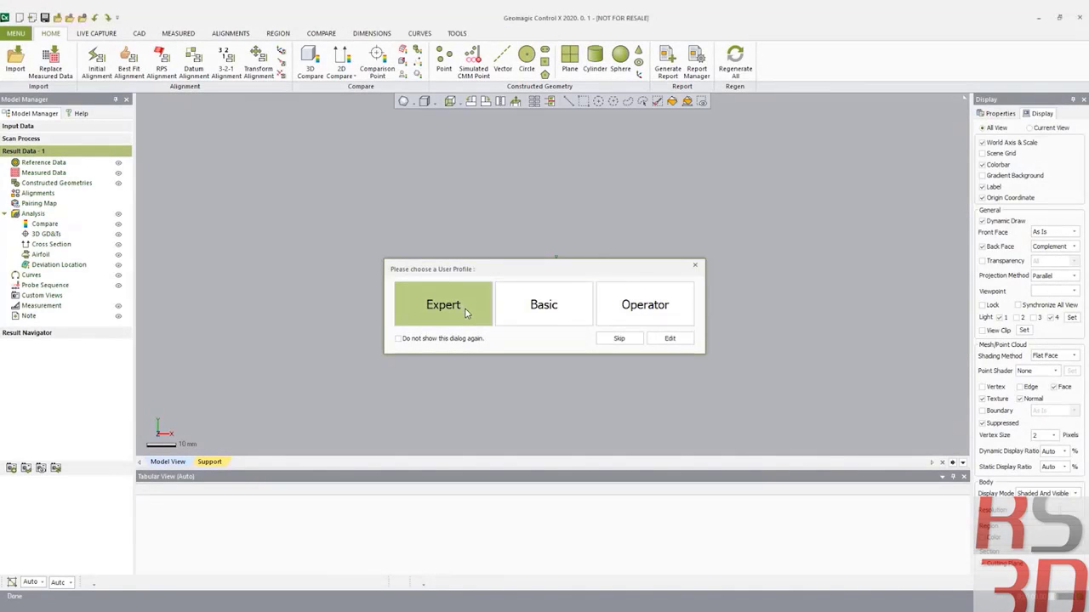
# Choose the Expert user profile and import the ArtecMicro_Start reference model and the Artec Micro Clamp mm scan.
pyautogui.click(464, 308)
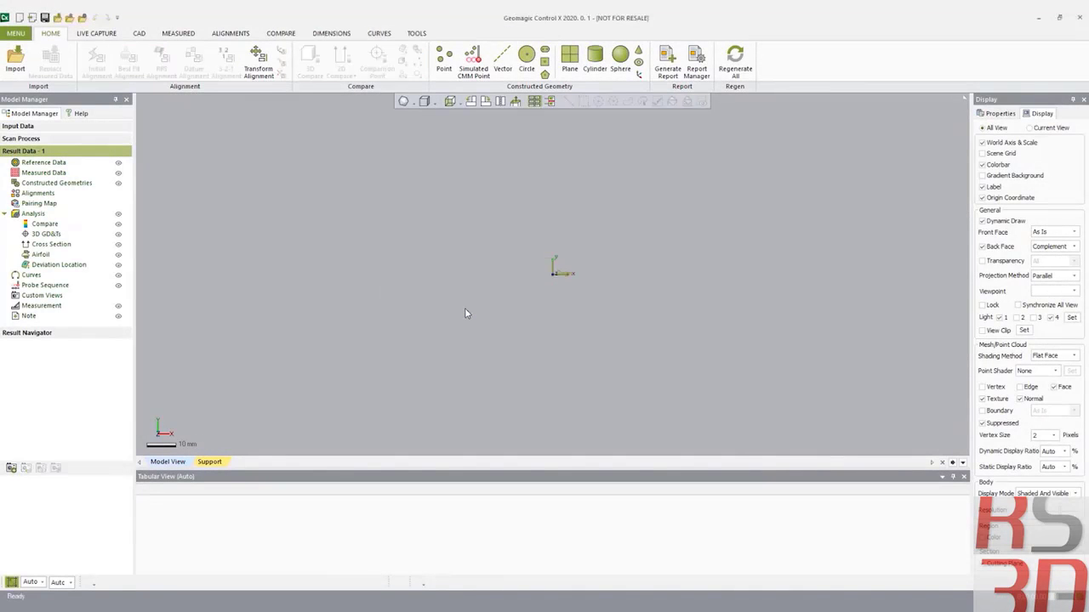
pyautogui.click(17, 64)
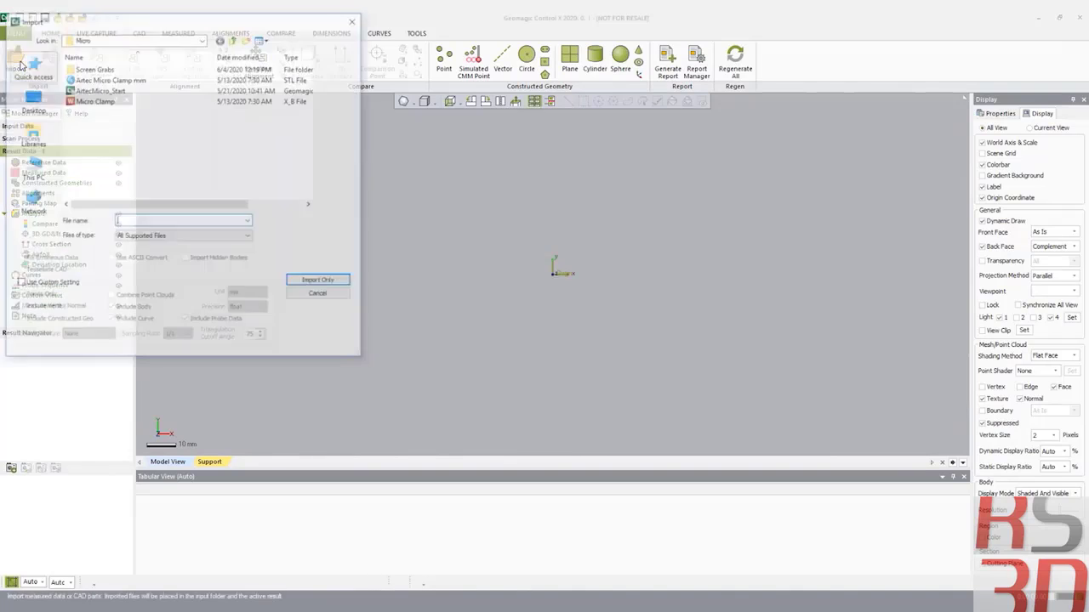
pyautogui.click(101, 92)
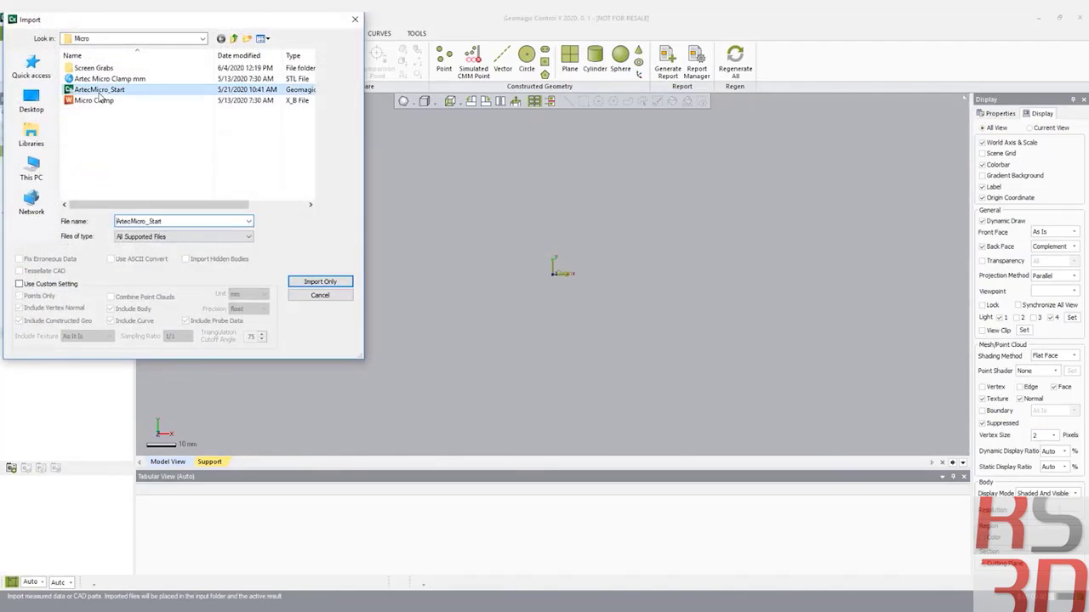
pyautogui.click(320, 282)
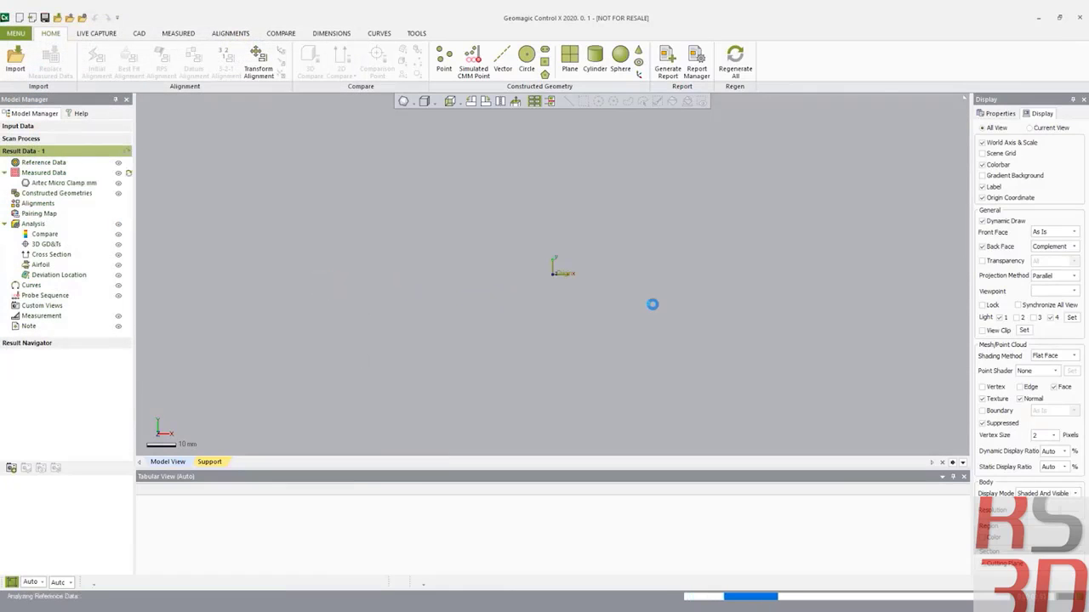
# Align the scan to the reference model with an Initial Alignment and refine it with a Best Fit Alignment.
pyautogui.moveTo(653, 304); pyautogui.dragTo(532, 397, button='right')
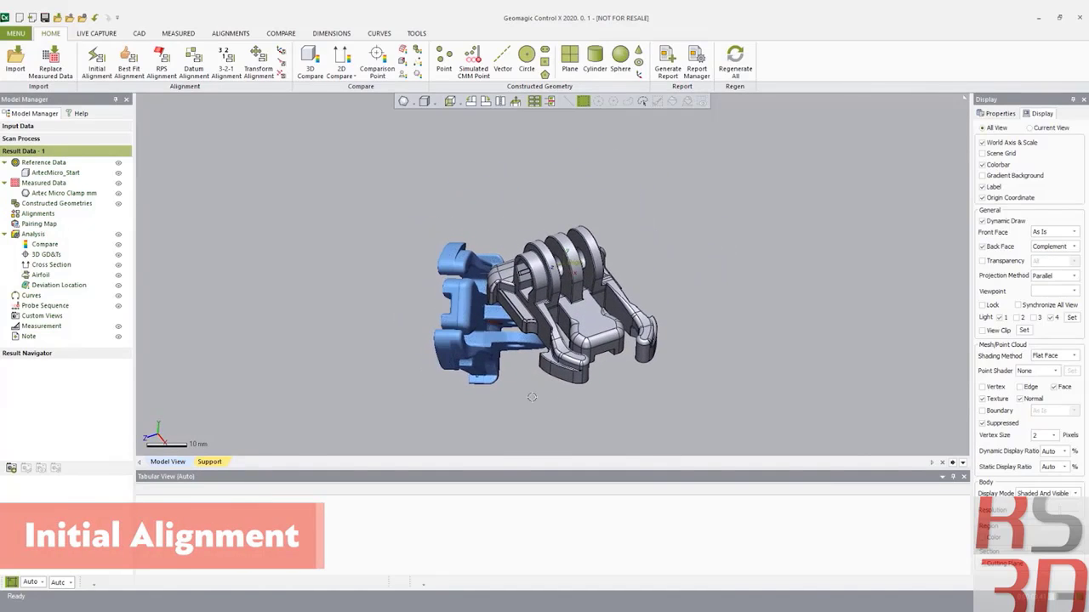
pyautogui.click(98, 67)
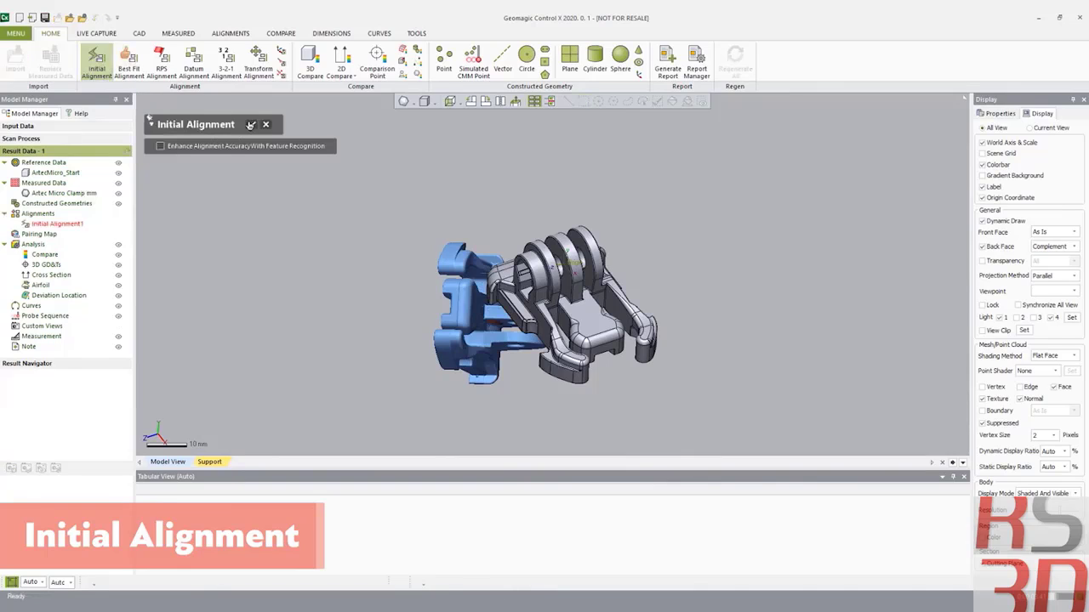
pyautogui.click(252, 124)
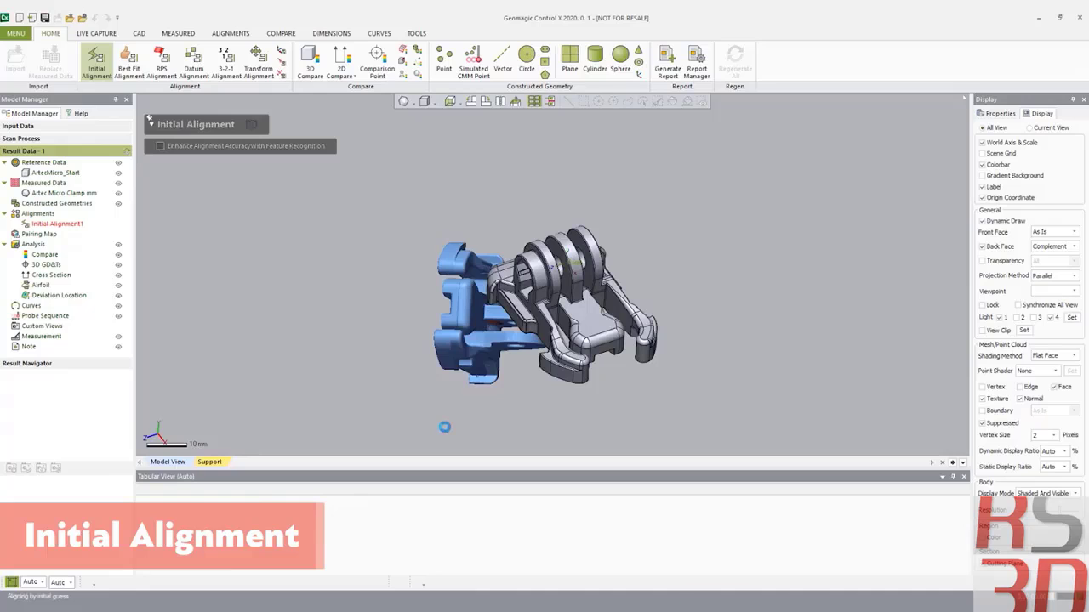
pyautogui.click(128, 68)
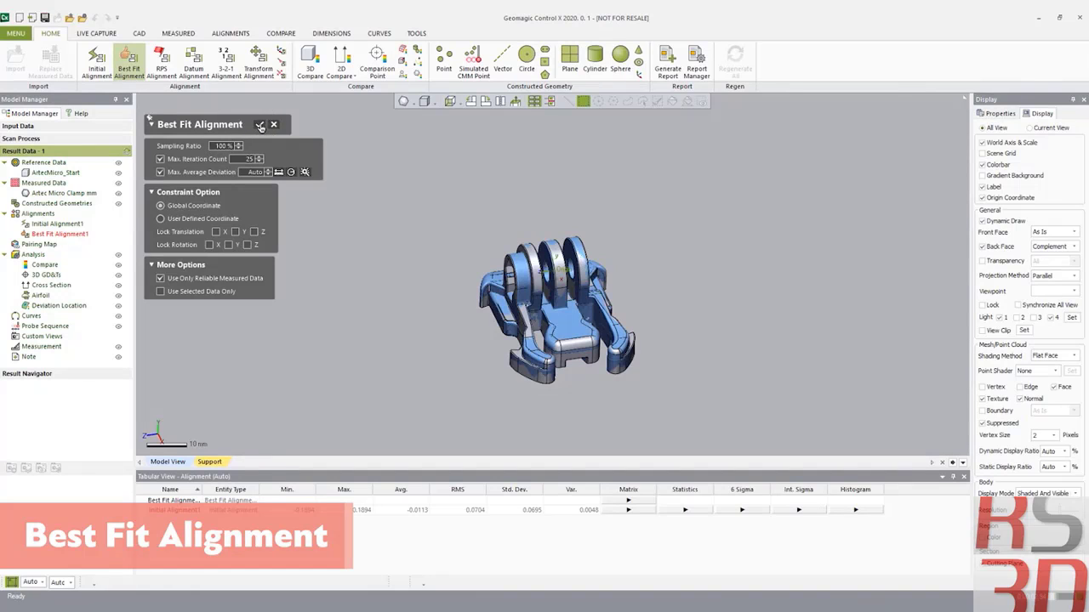
pyautogui.click(260, 126)
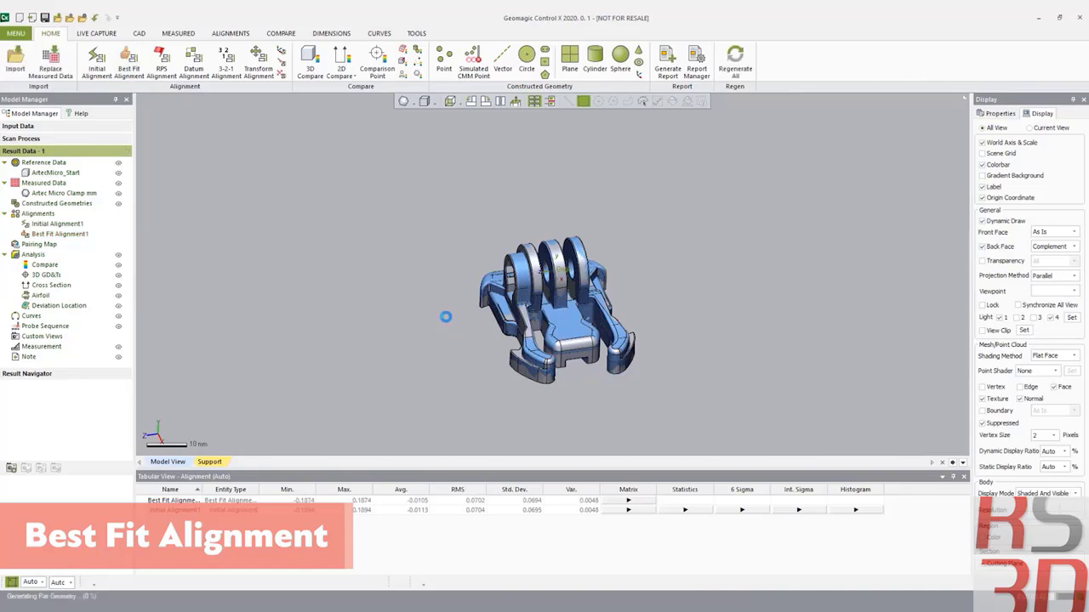
# Run a 3D Compare of the shape along the normal and set its specific tolerance to ±0.25.
pyautogui.moveTo(445, 317); pyautogui.dragTo(444, 359, button='right')
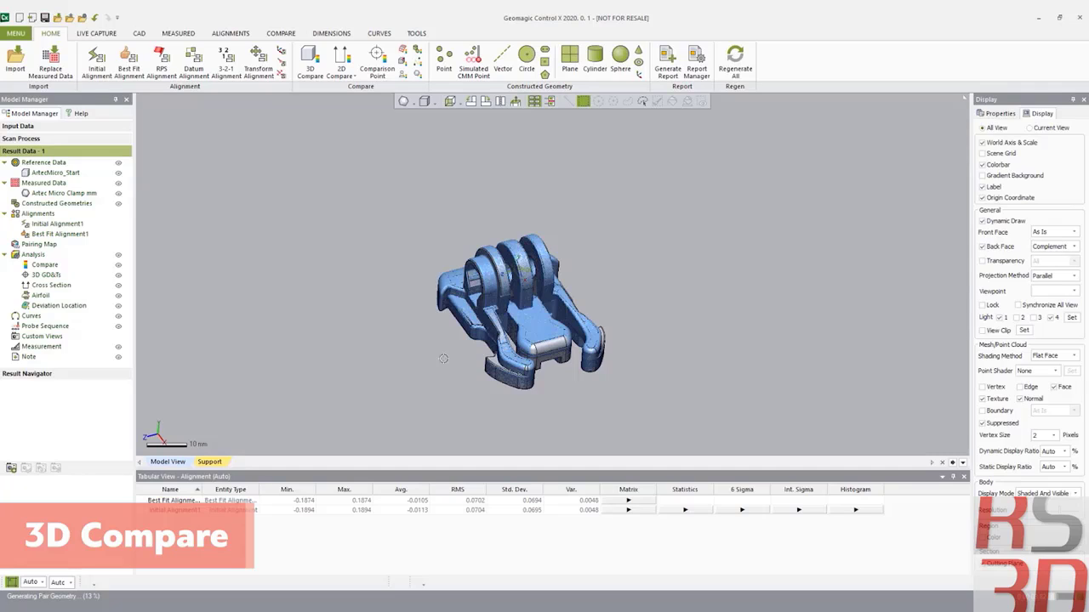
pyautogui.click(312, 61)
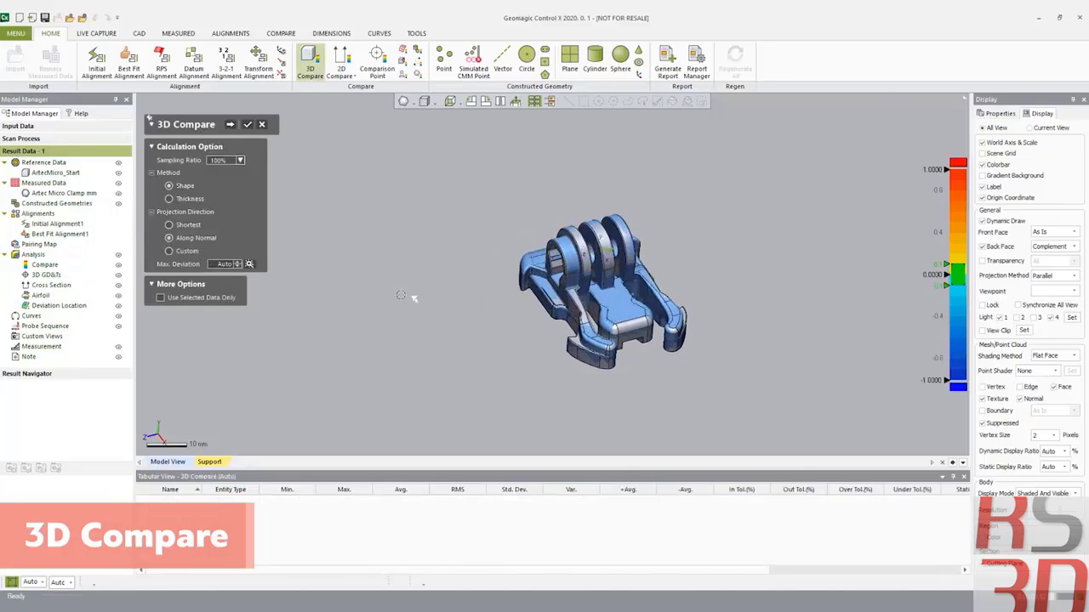
pyautogui.moveTo(400, 295); pyautogui.dragTo(358, 301, button='right')
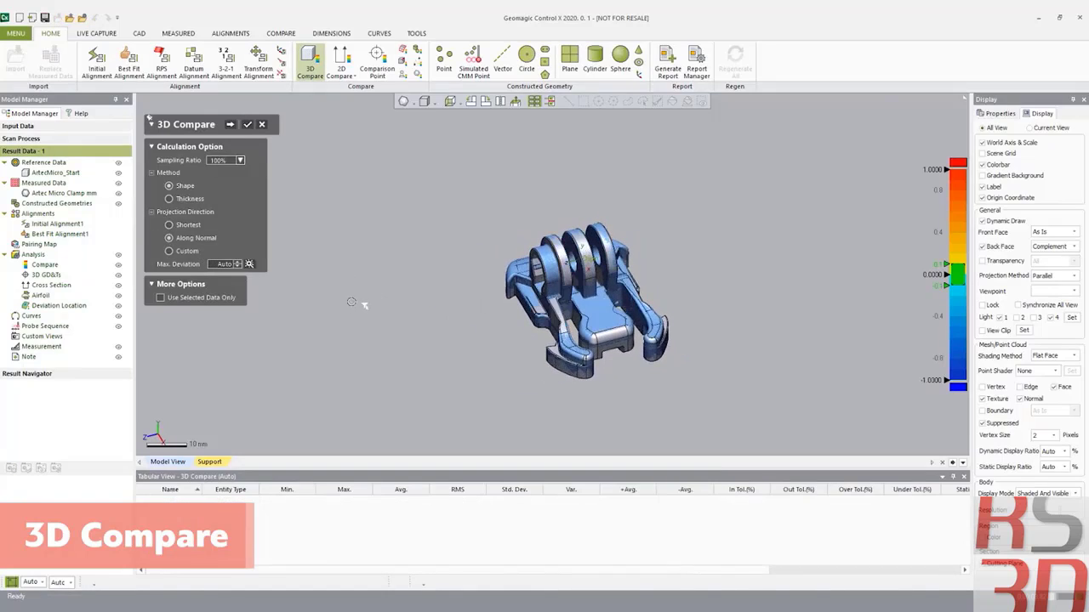
pyautogui.click(233, 125)
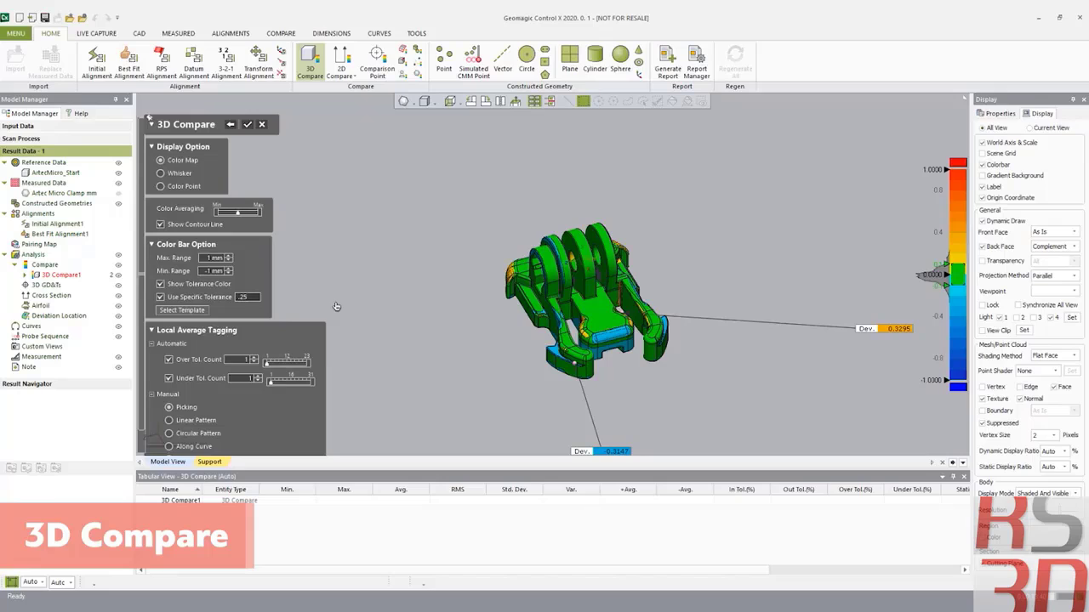
pyautogui.press('Return')
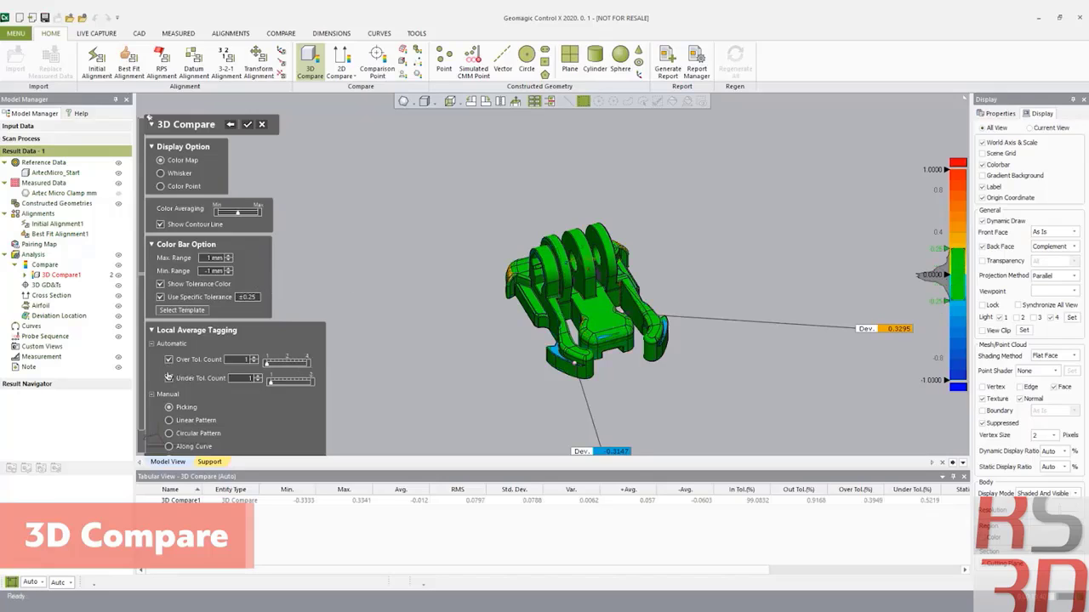
# Bring the deviation labels close to the model, move the orange one clear of the part, and accept the 3D Compare.
pyautogui.moveTo(471, 413)
pyautogui.mouseDown(button='right')
pyautogui.moveTo(453, 411)
pyautogui.moveTo(489, 423)
pyautogui.mouseUp(button='right')
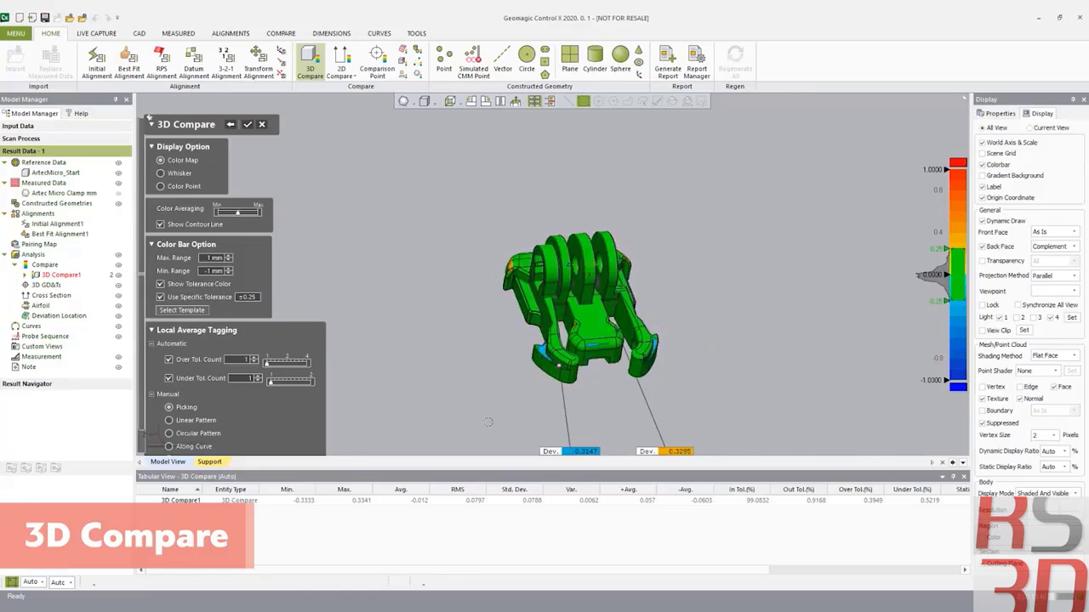
pyautogui.click(550, 102)
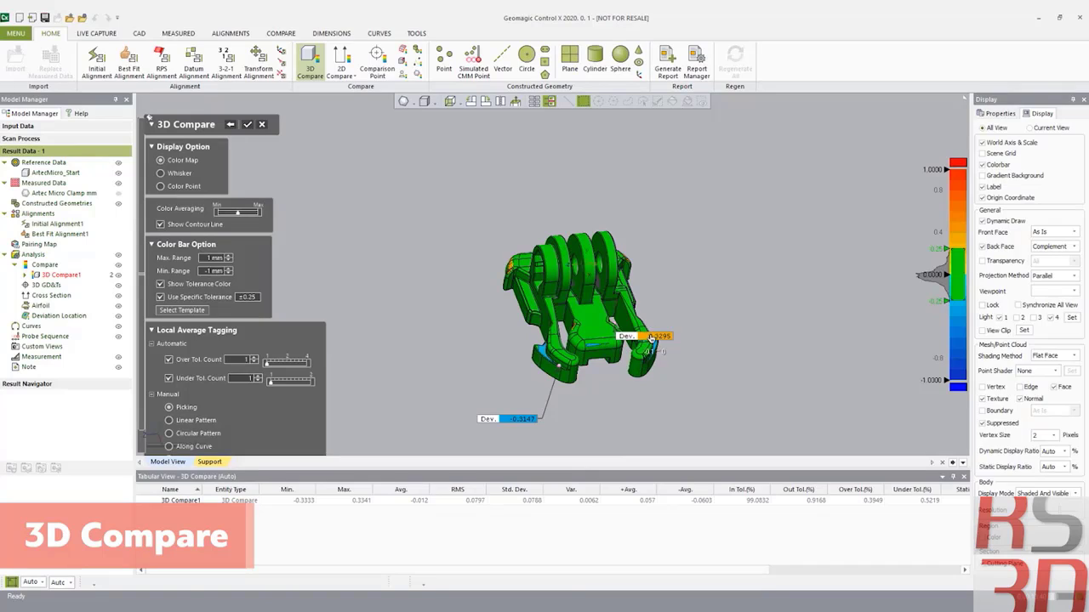
pyautogui.moveTo(655, 337); pyautogui.dragTo(729, 312)
pyautogui.moveTo(669, 366); pyautogui.dragTo(601, 383, button='right')
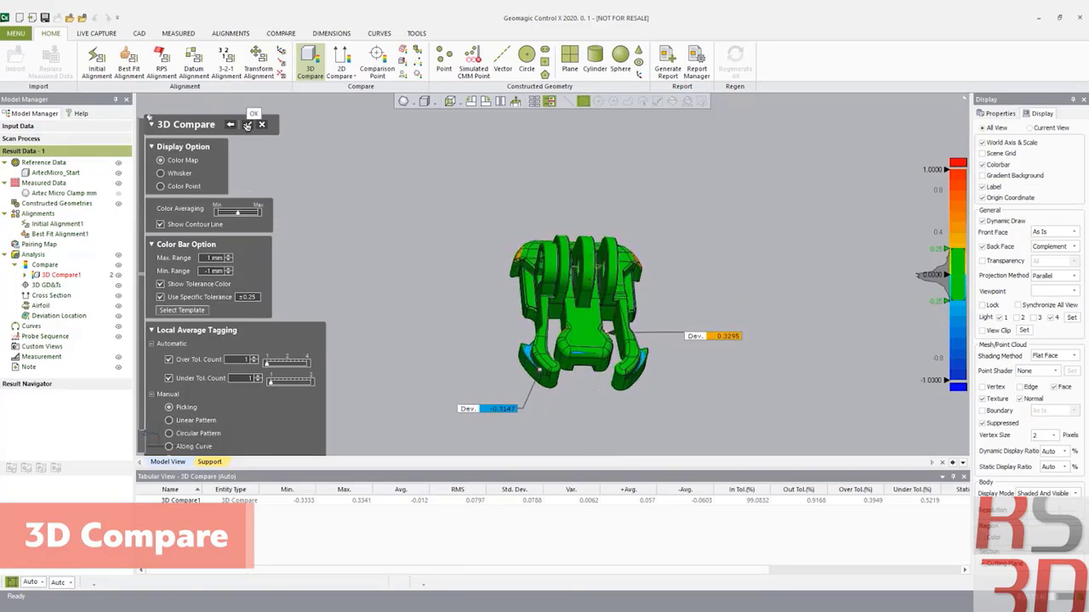
pyautogui.click(247, 125)
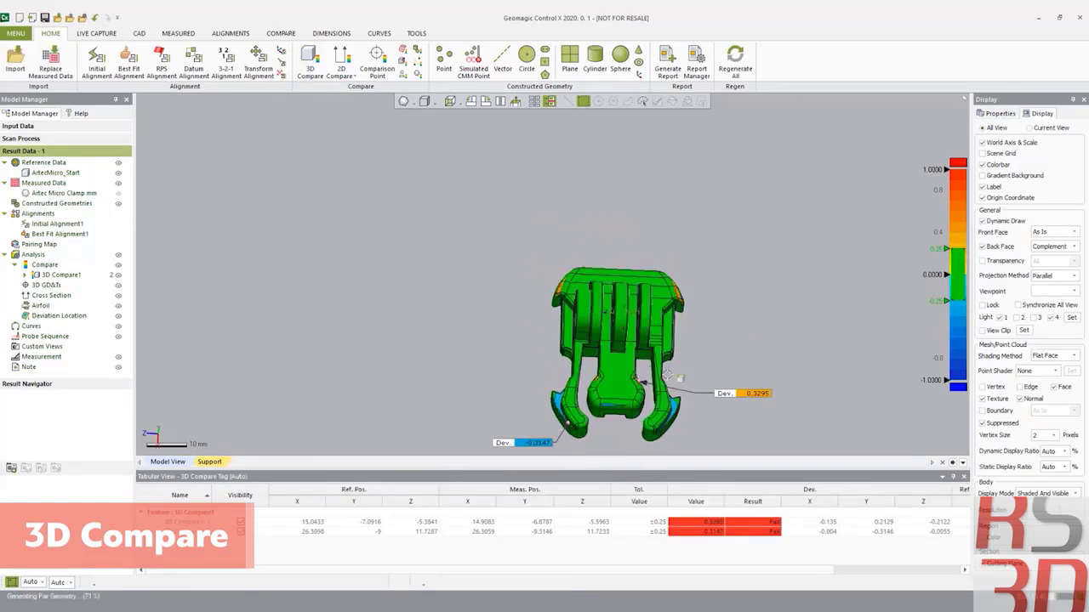
# Reposition both deviation labels outside the clamp arms in a close front view and update the stored view of 3D Compare1.
pyautogui.moveTo(670, 370); pyautogui.dragTo(499, 375, button='right')
pyautogui.scroll(4, 587, 390)
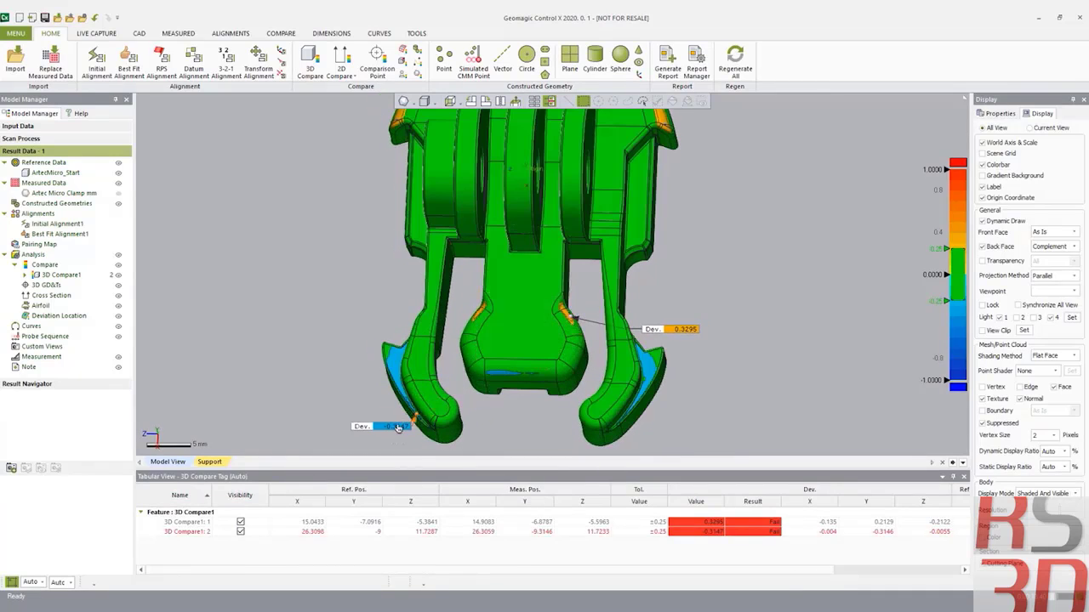
pyautogui.moveTo(398, 427); pyautogui.dragTo(337, 417)
pyautogui.moveTo(680, 332); pyautogui.dragTo(687, 302)
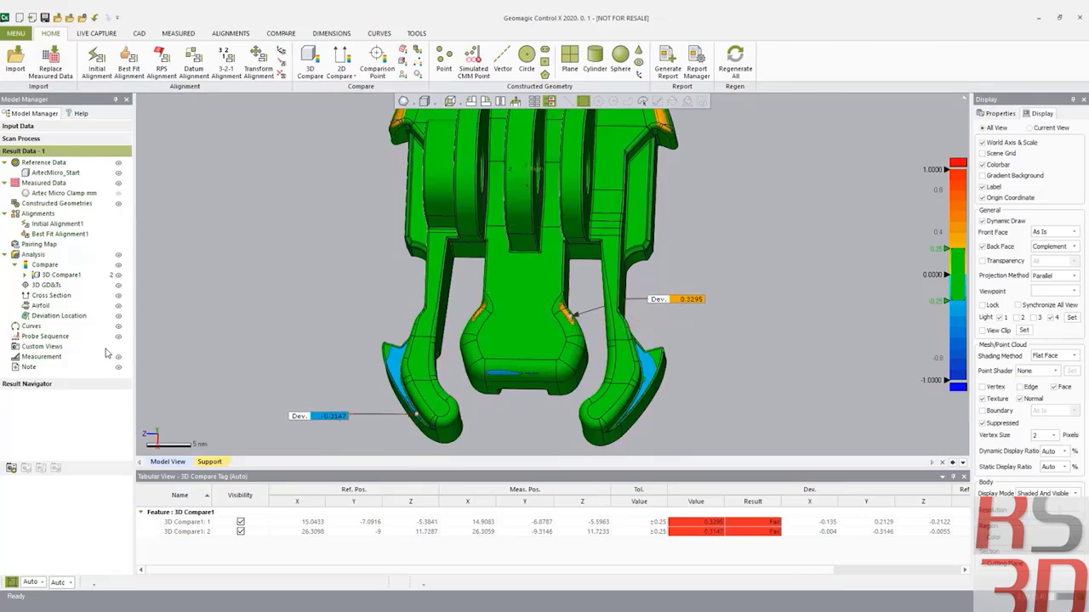
pyautogui.click(61, 275)
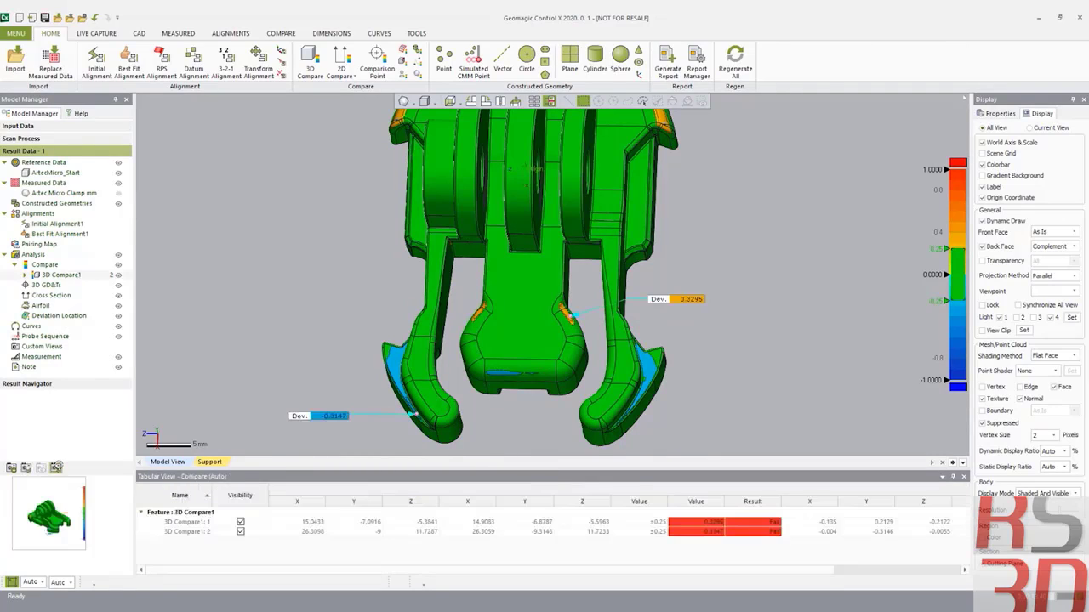
pyautogui.click(305, 289)
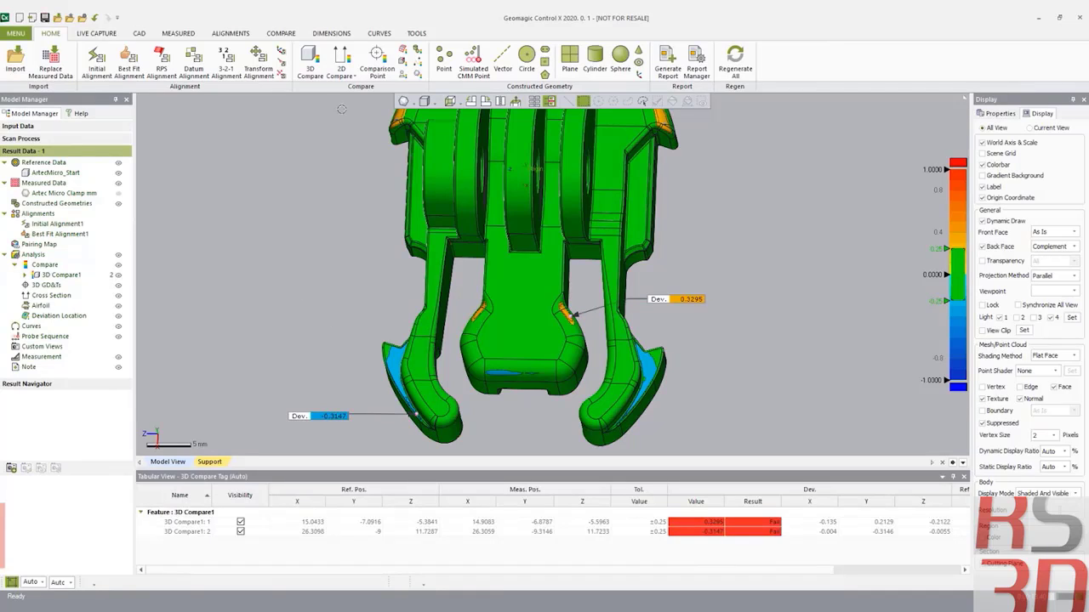
# Start a Comparison Point analysis with picked points and hide both deviation labels of 3D Compare1.
pyautogui.click(376, 70)
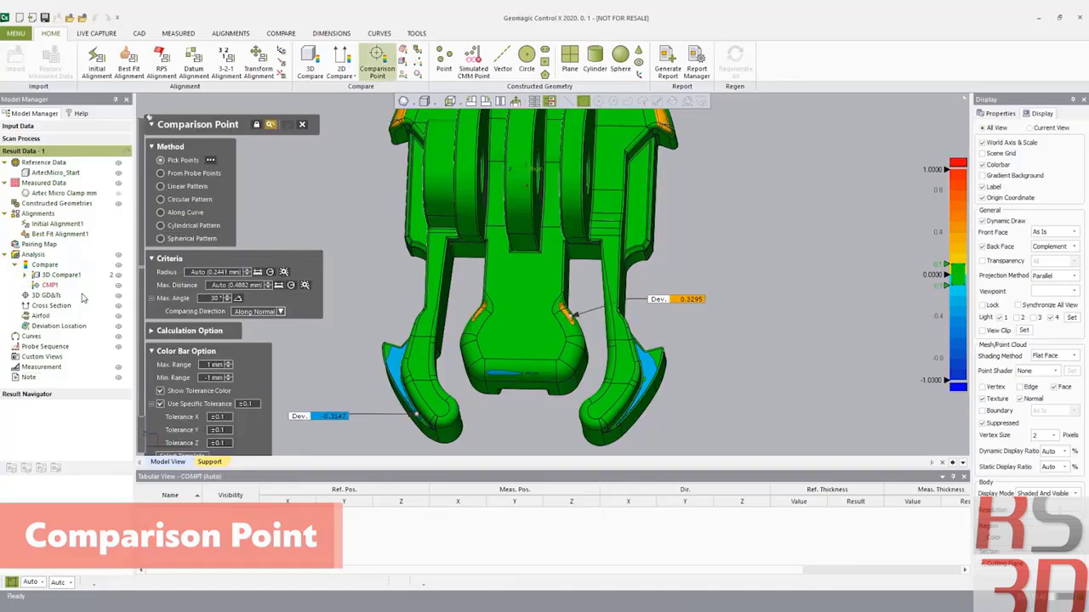
pyautogui.click(35, 276)
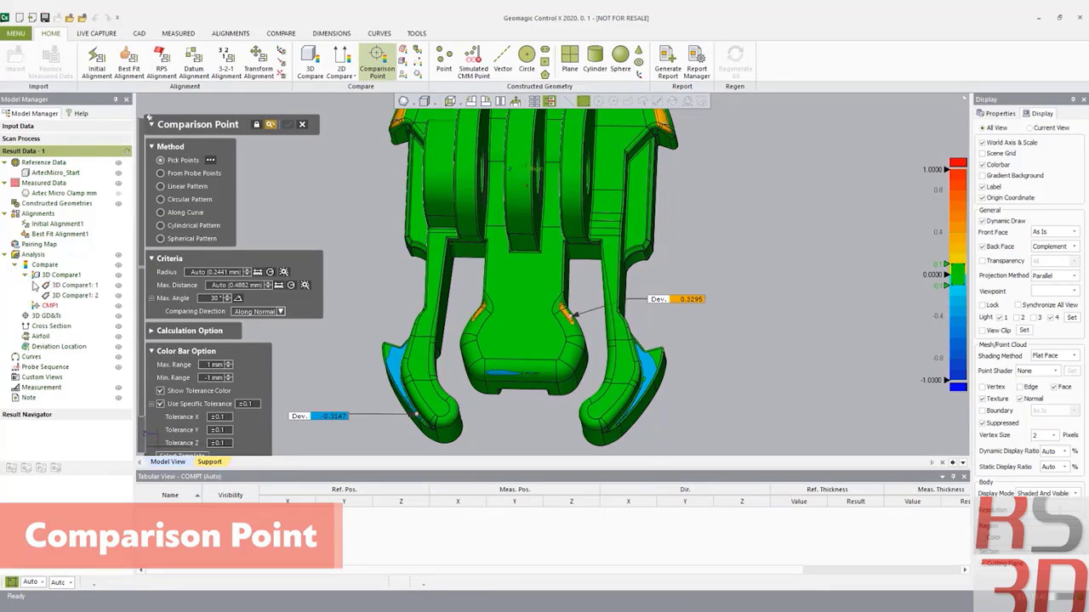
pyautogui.click(118, 285)
pyautogui.click(119, 295)
# Set the specific tolerance of the comparison points to ±0.25.
pyautogui.moveTo(541, 410); pyautogui.dragTo(527, 328, button='right')
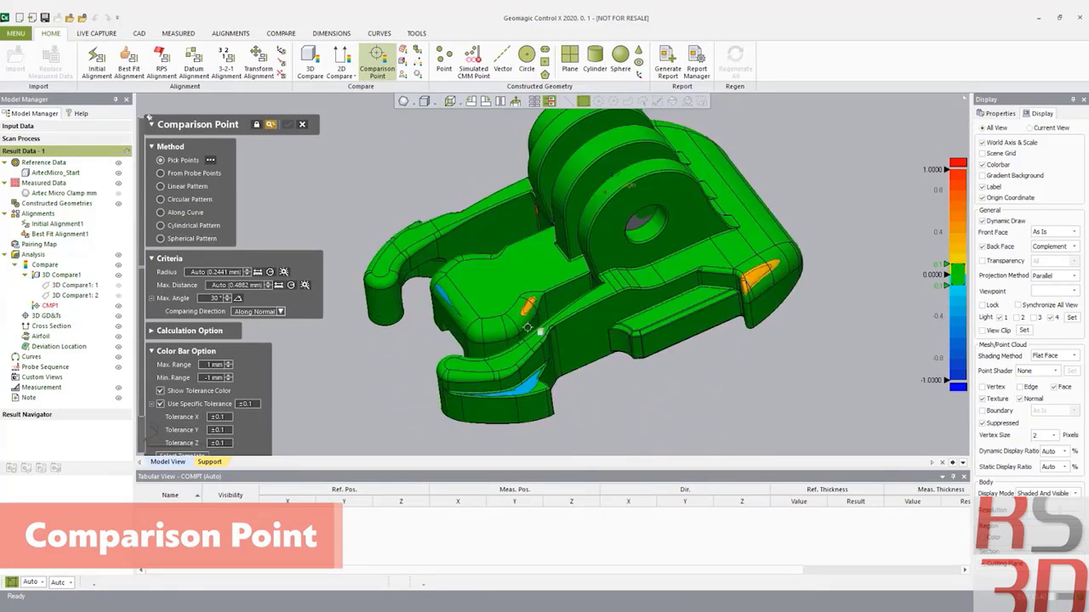
pyautogui.moveTo(715, 401); pyautogui.dragTo(604, 448, button='right')
pyautogui.scroll(3, 571, 338)
pyautogui.moveTo(578, 343)
pyautogui.mouseDown(button='right')
pyautogui.moveTo(610, 348)
pyautogui.moveTo(706, 421)
pyautogui.moveTo(549, 472)
pyautogui.mouseUp(button='right')
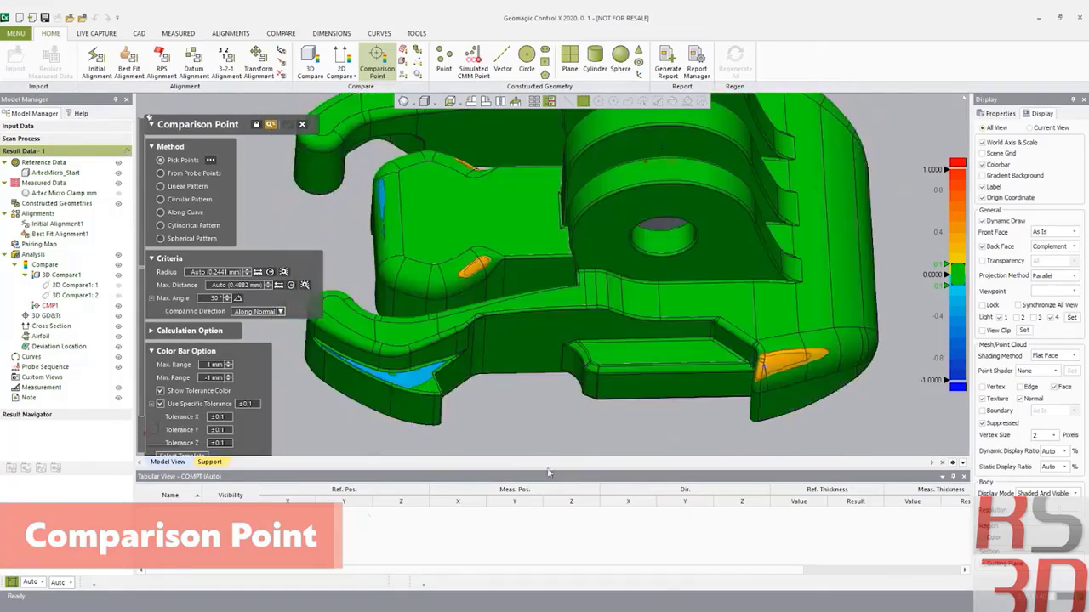
pyautogui.click(246, 404)
pyautogui.press('Return')
# Pick four comparison points on the blue deviation area at the tip of the front clamp arm.
pyautogui.scroll(4, 362, 376)
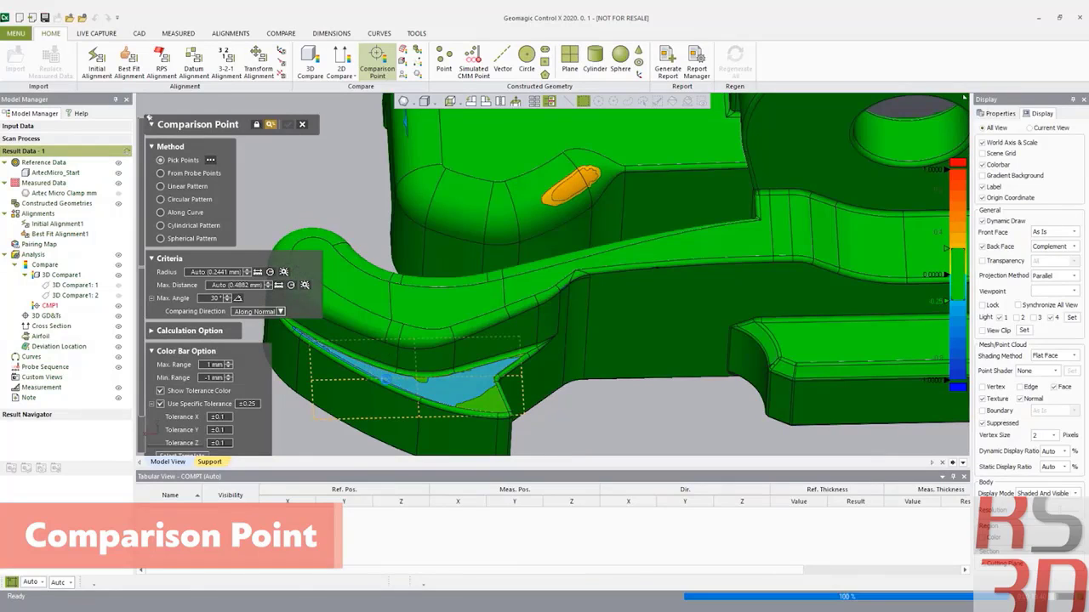
pyautogui.click(423, 394)
pyautogui.click(423, 393)
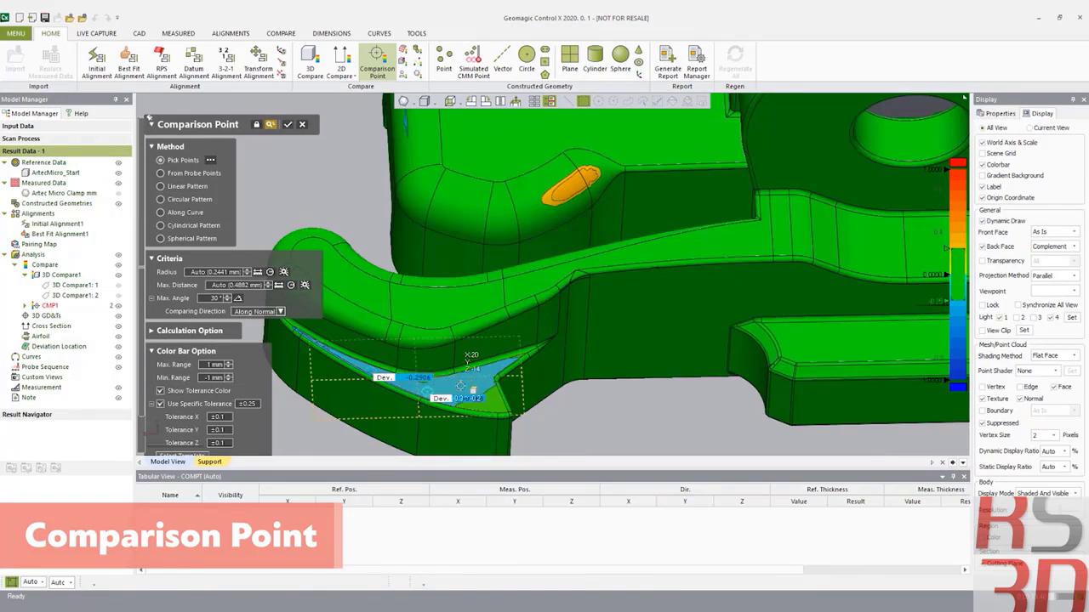
pyautogui.click(460, 382)
pyautogui.click(494, 371)
pyautogui.scroll(-4, 511, 371)
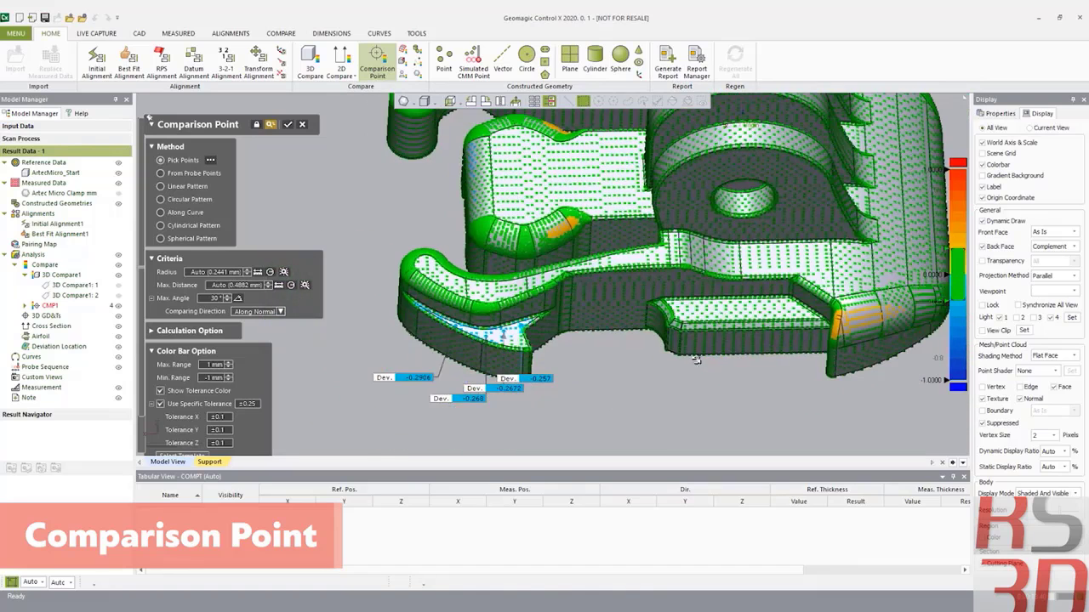
# Pick two comparison points on the orange deviation area at the front body corner and accept the Comparison Point analysis.
pyautogui.scroll(2, 876, 330)
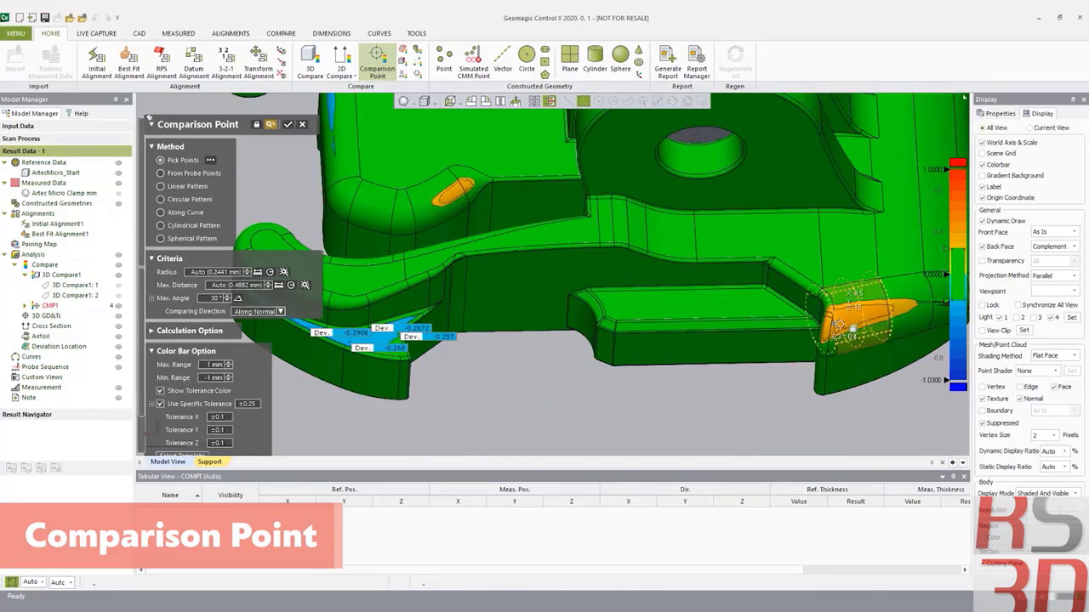
pyautogui.click(884, 319)
pyautogui.click(882, 312)
pyautogui.scroll(-2, 578, 416)
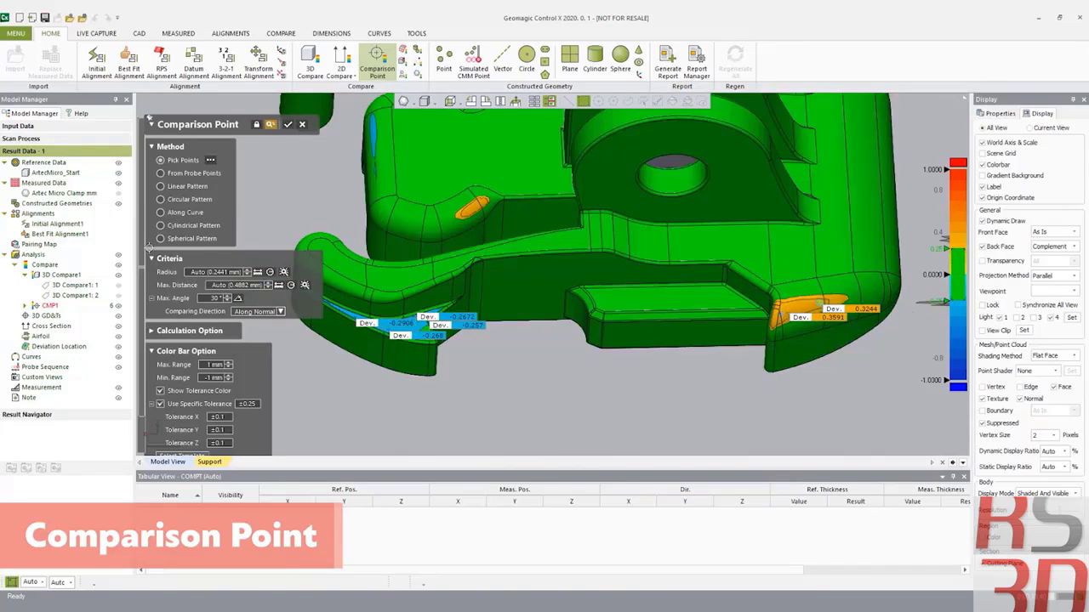
pyautogui.scroll(-1, 230, 191)
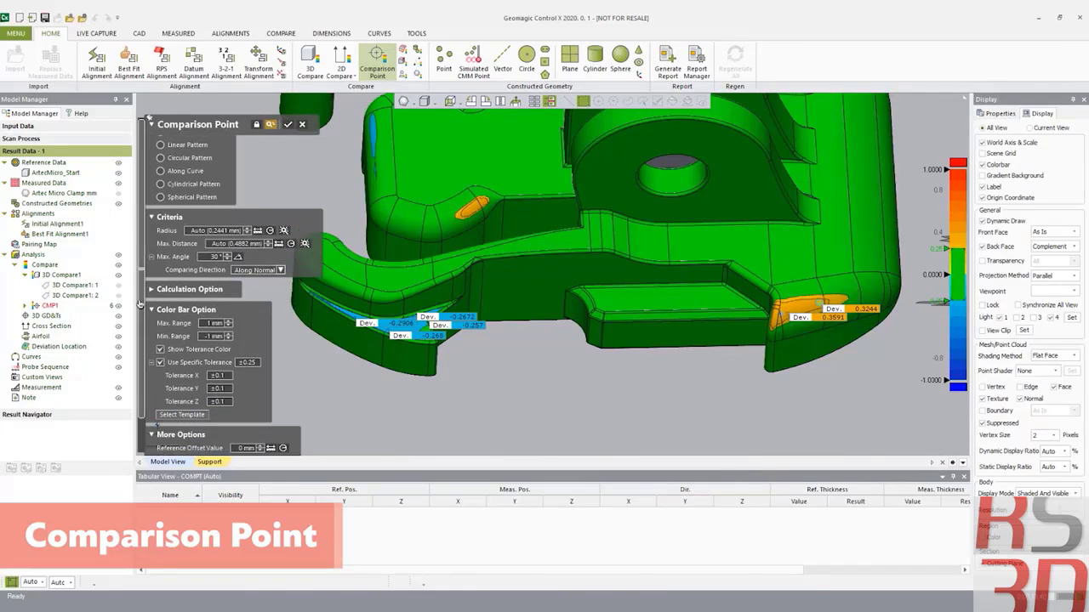
pyautogui.click(288, 125)
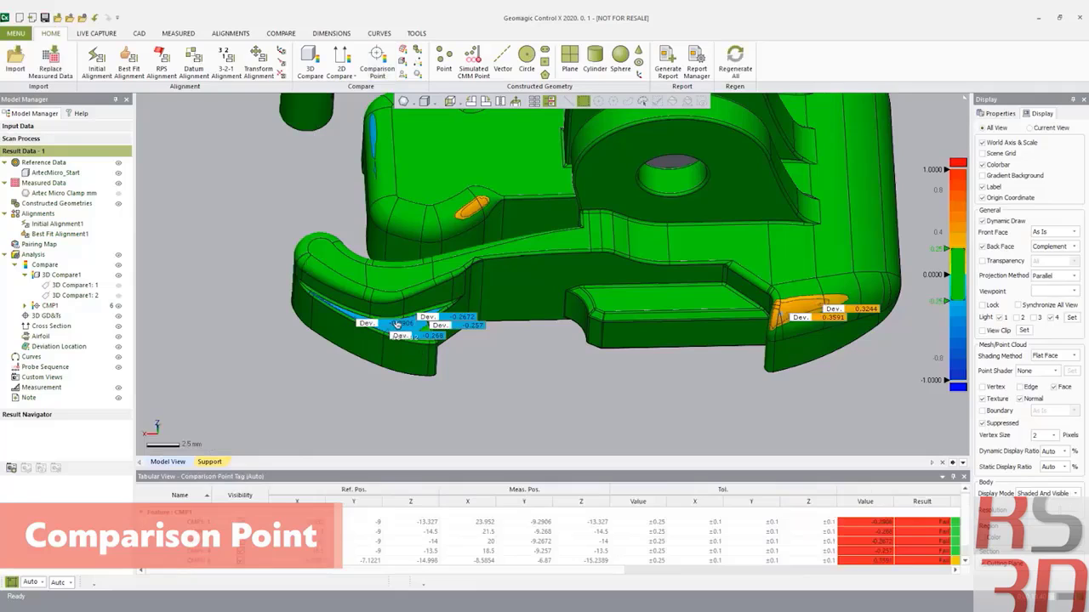
# Spread the four blue and two orange comparison point labels out below the clamp so they clear the part.
pyautogui.moveTo(396, 324); pyautogui.dragTo(302, 344)
pyautogui.moveTo(409, 337); pyautogui.dragTo(332, 375)
pyautogui.moveTo(428, 331); pyautogui.dragTo(422, 399)
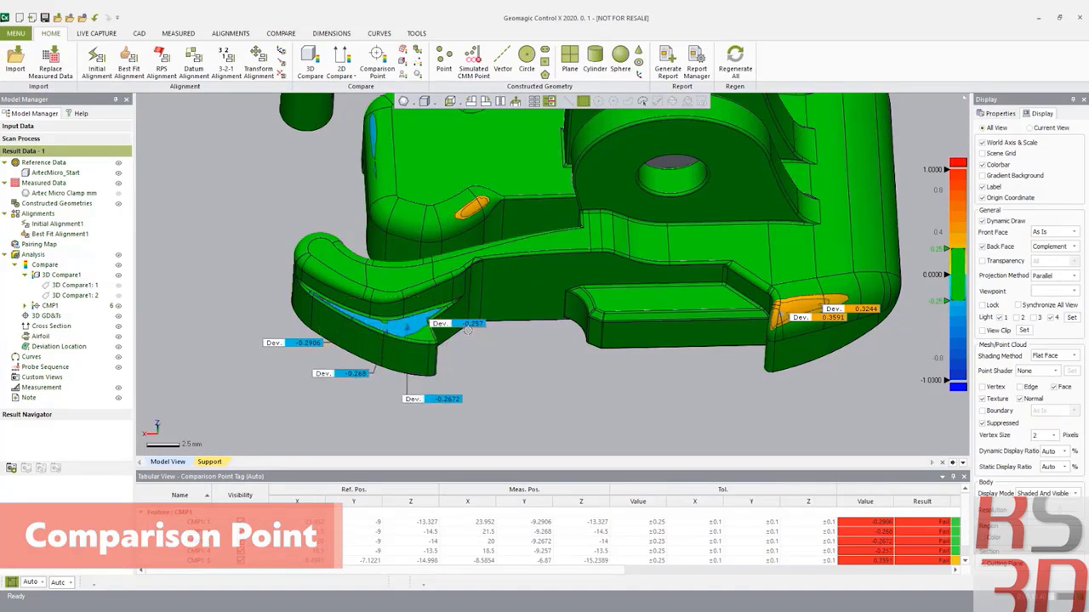
pyautogui.moveTo(472, 329); pyautogui.dragTo(497, 356)
pyautogui.moveTo(803, 318); pyautogui.dragTo(711, 371)
pyautogui.moveTo(835, 311); pyautogui.dragTo(859, 365)
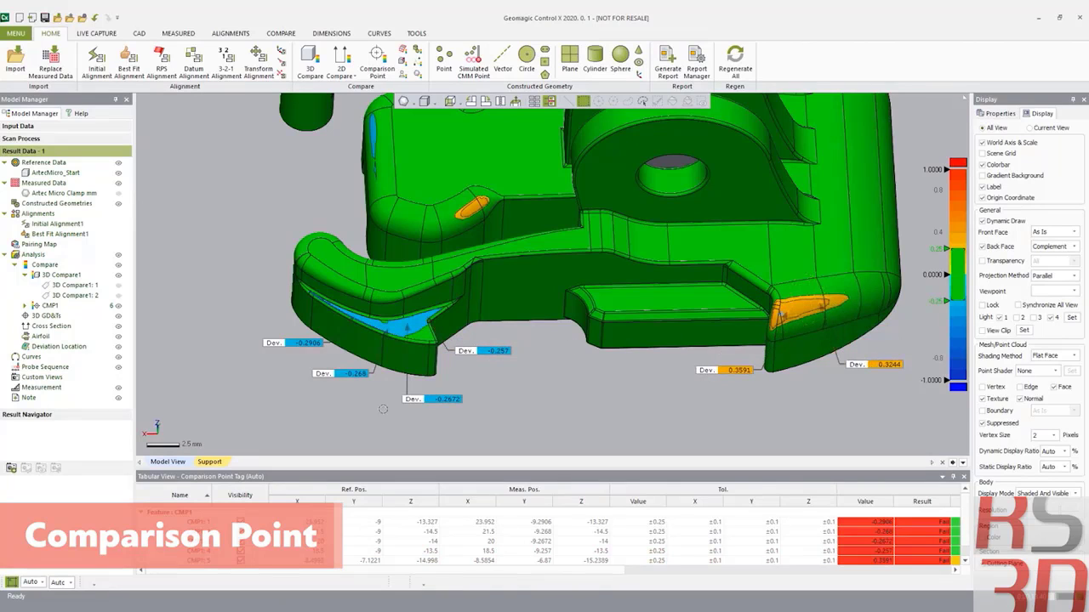
# Update the stored view of CMP1 with a wider view of the clamp, and hide CMP1.
pyautogui.click(52, 306)
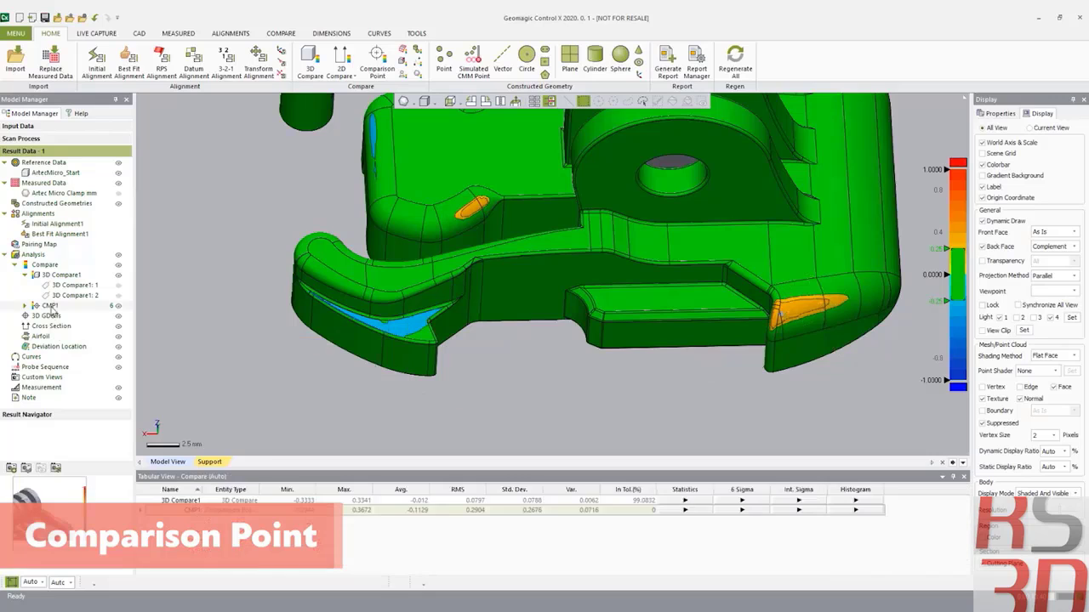
pyautogui.click(57, 469)
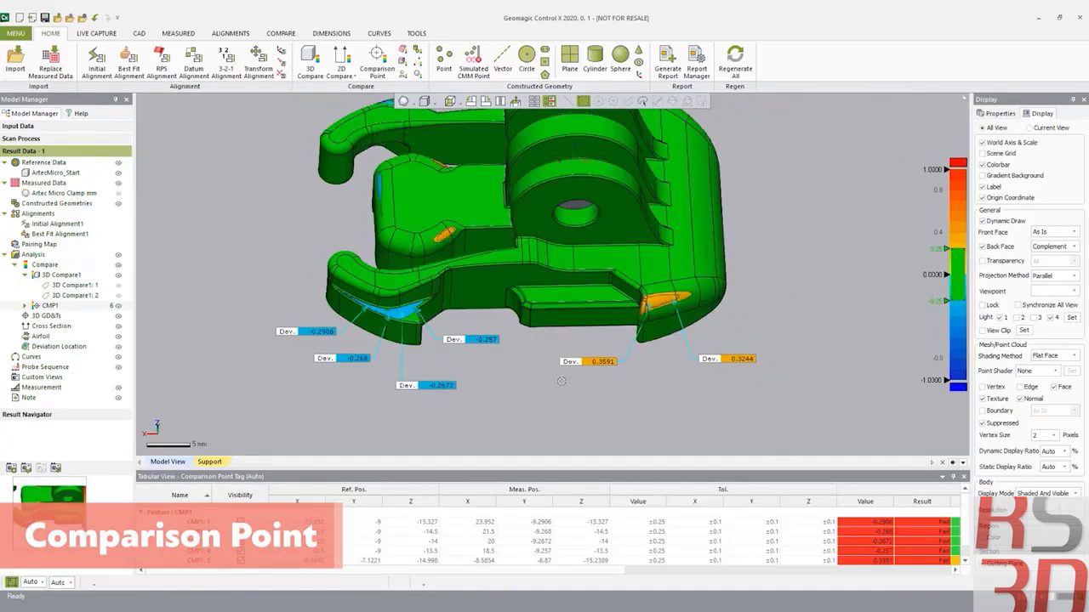
pyautogui.click(56, 469)
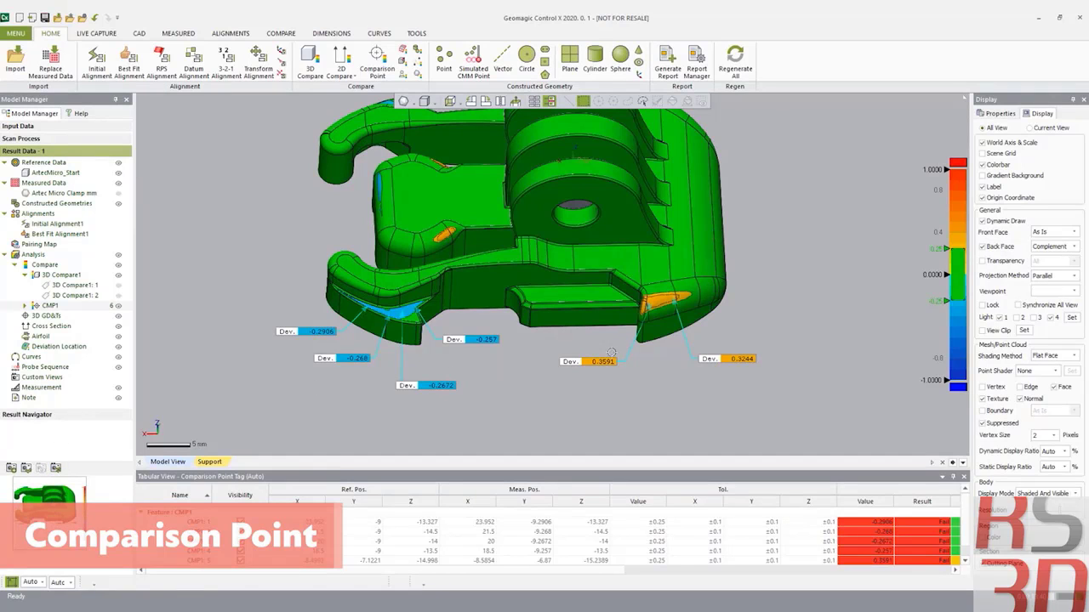
pyautogui.click(117, 306)
pyautogui.moveTo(511, 377); pyautogui.dragTo(512, 377, button='right')
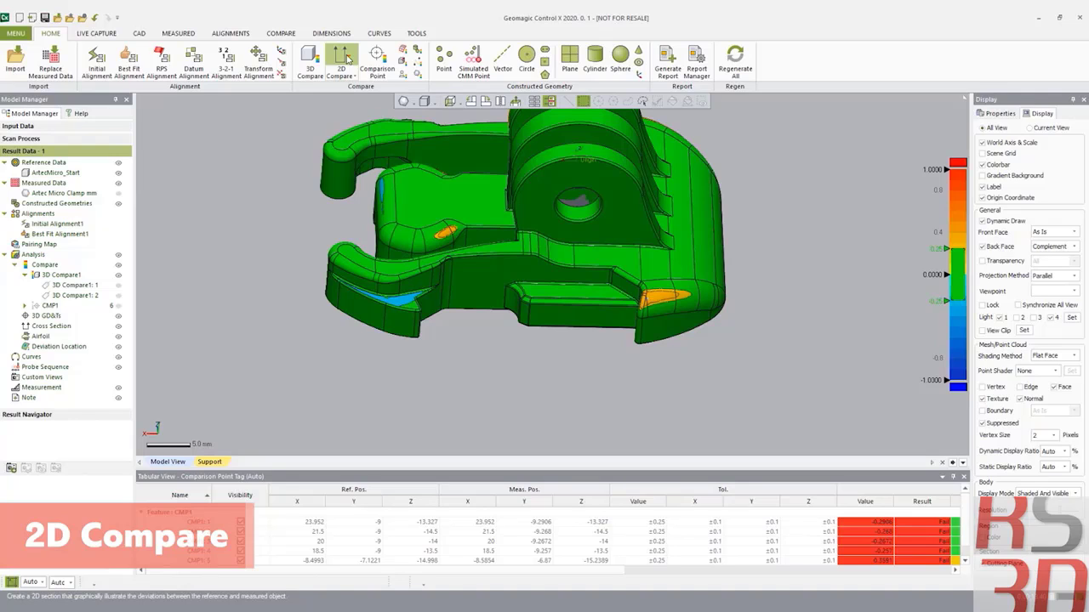
# Set up a 2D Compare section offset 12 mm from Plane Y in the reversed direction, projected Along Normal, and advance to its results.
pyautogui.click(344, 60)
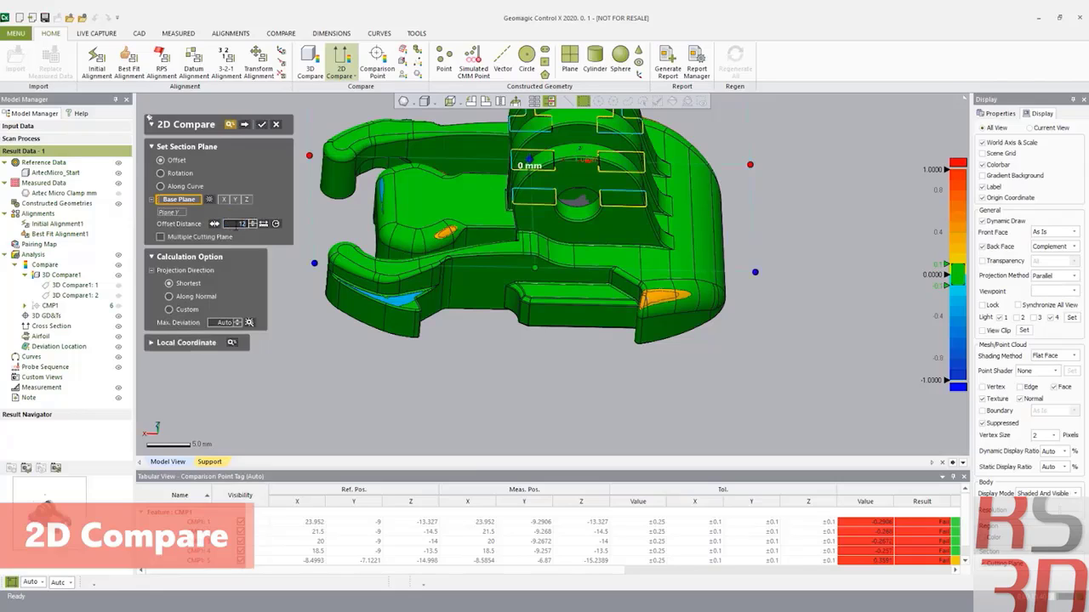
pyautogui.click(216, 224)
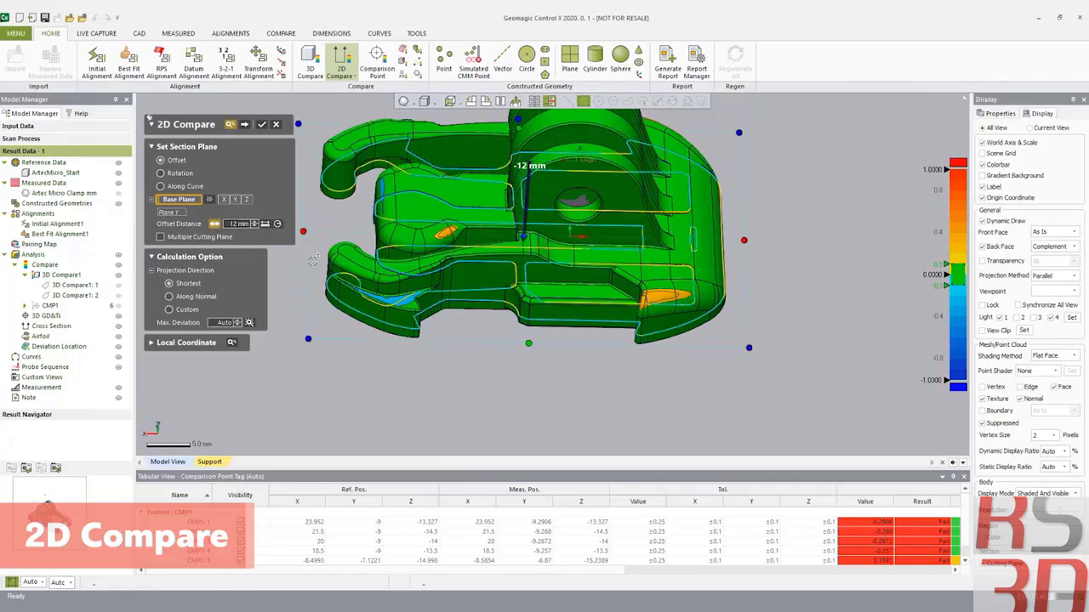
pyautogui.click(174, 298)
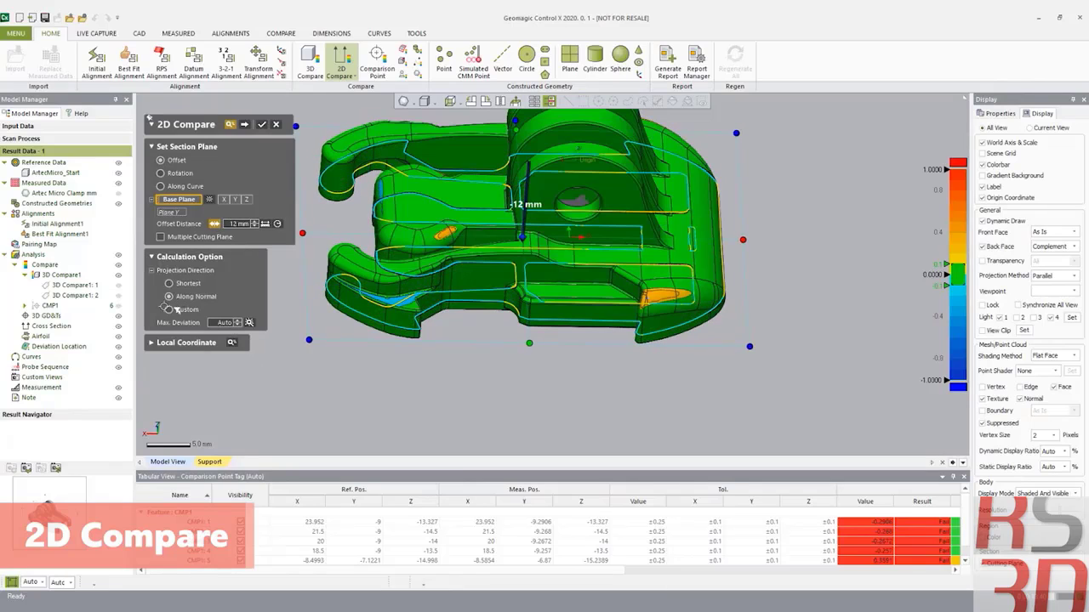
pyautogui.click(246, 126)
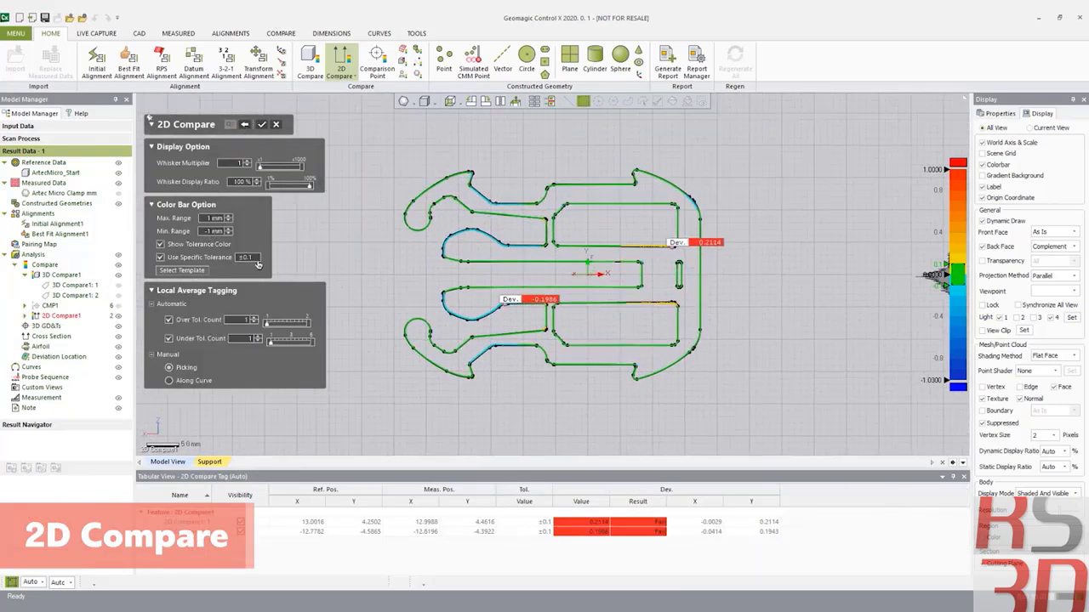
# Move both deviation labels off the section curves and accept the 2D Compare.
pyautogui.moveTo(492, 302); pyautogui.dragTo(514, 336)
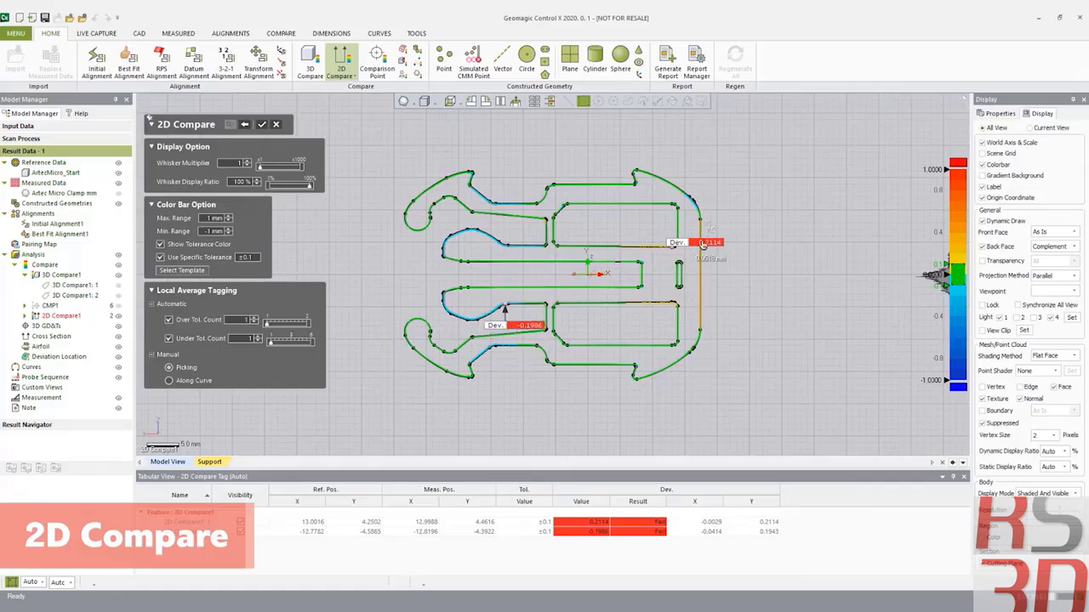
pyautogui.moveTo(703, 243); pyautogui.dragTo(761, 247)
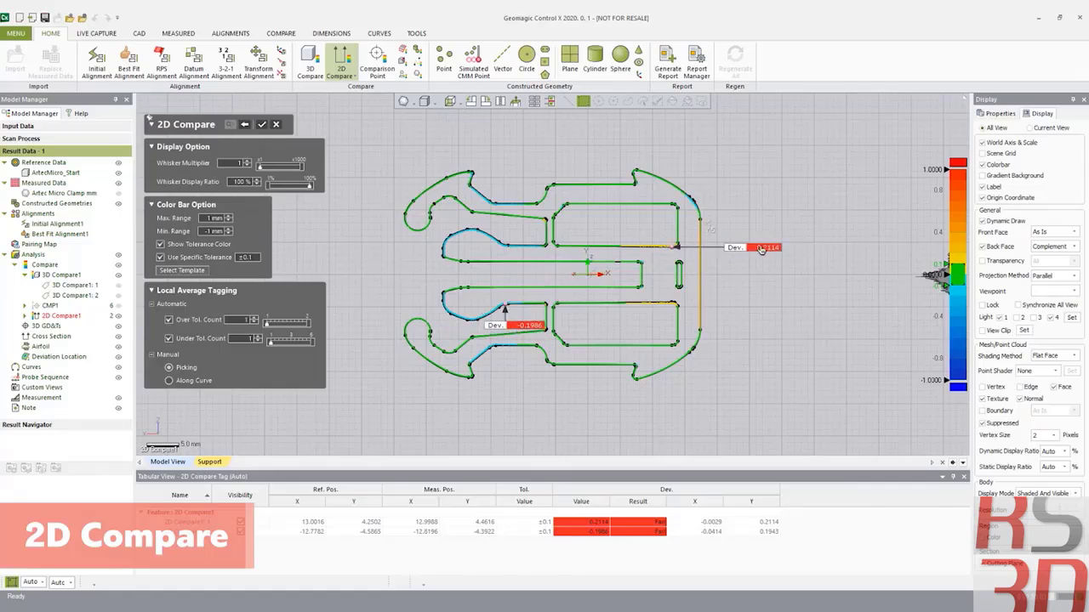
pyautogui.click(264, 125)
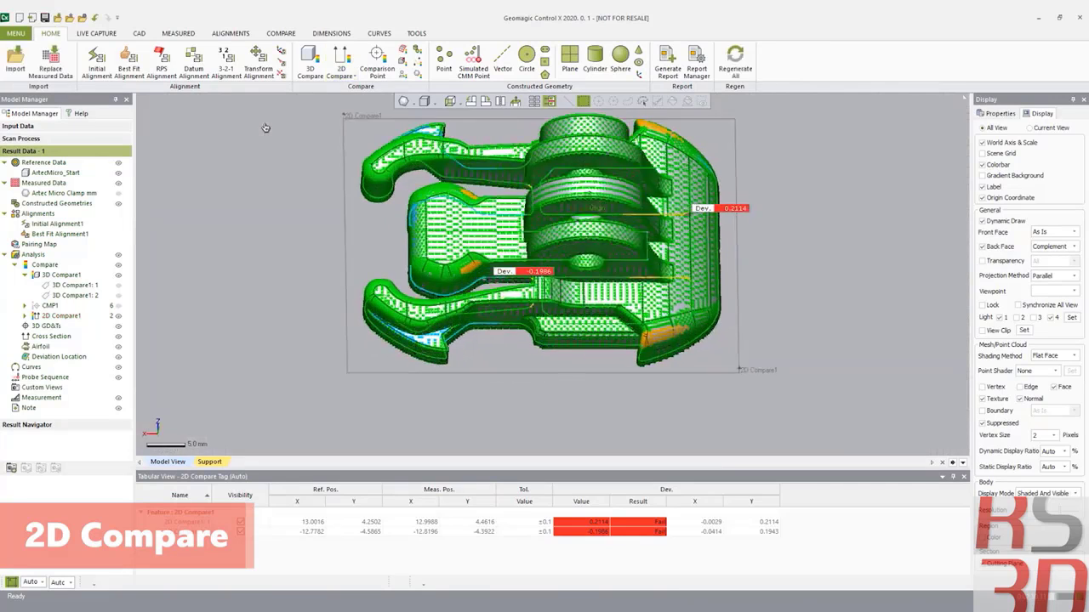
# Recall the stored view of CMP1, followed by the stored view of 2D Compare1.
pyautogui.click(68, 307)
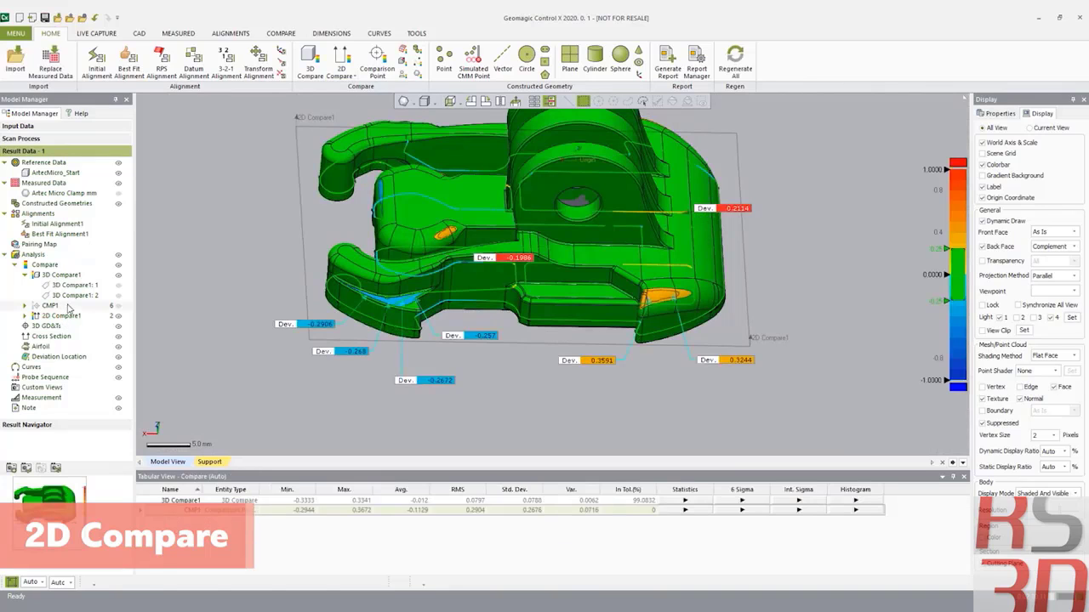
pyautogui.click(28, 469)
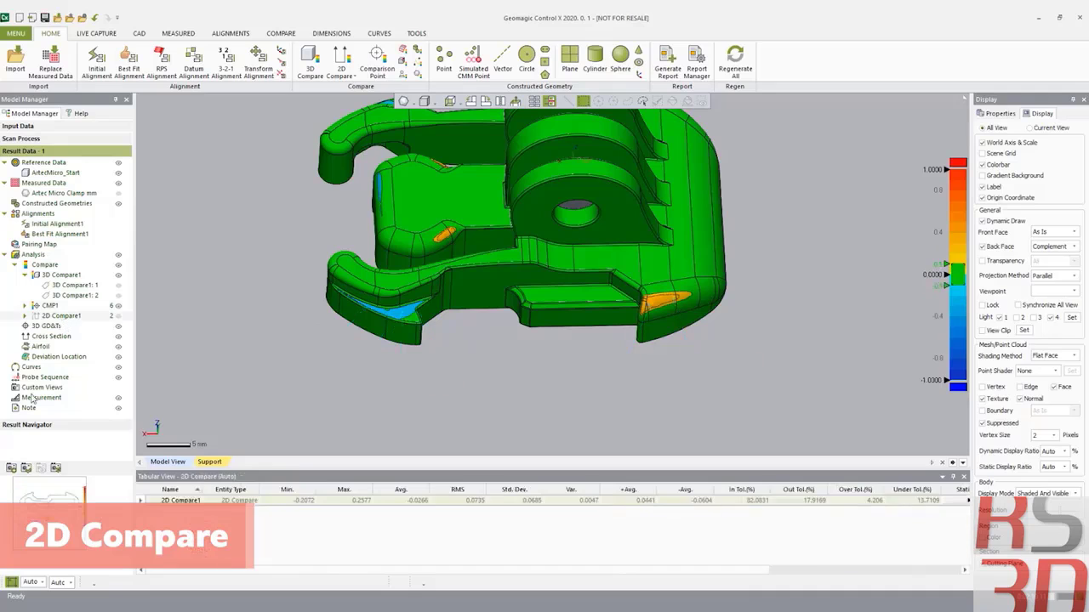
pyautogui.click(27, 469)
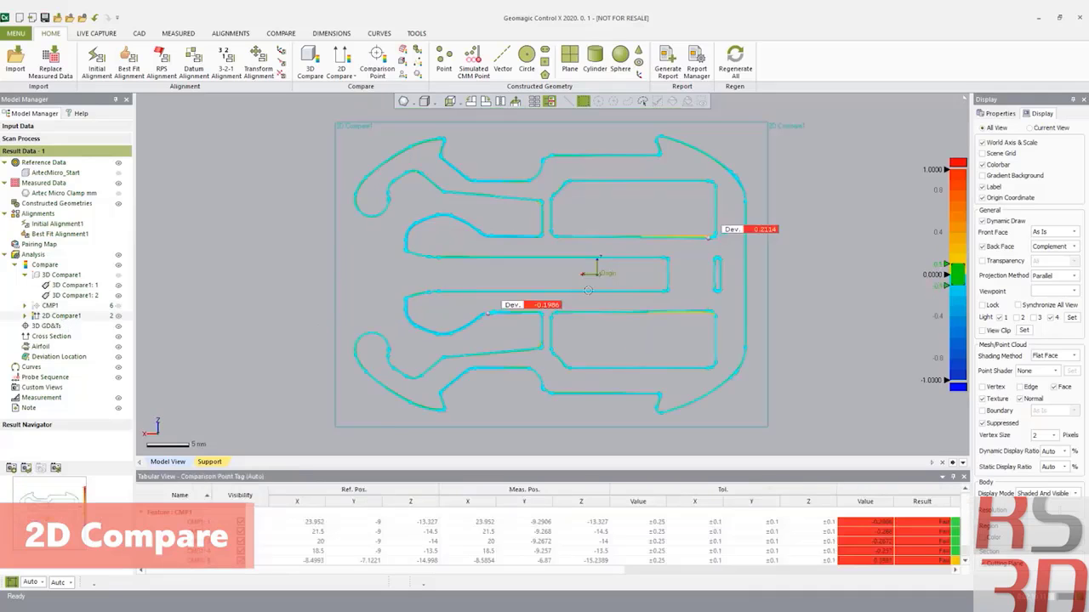
# Move both deviation labels of 2D Compare1 clear of the section outline and update its stored view.
pyautogui.moveTo(536, 306); pyautogui.dragTo(515, 338)
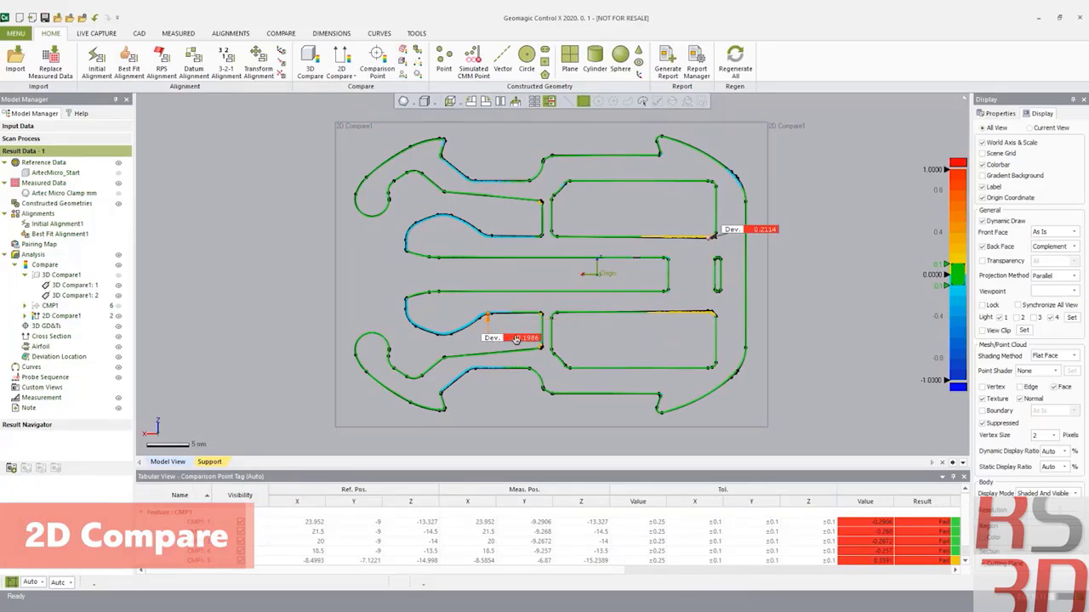
pyautogui.moveTo(730, 229); pyautogui.dragTo(754, 233)
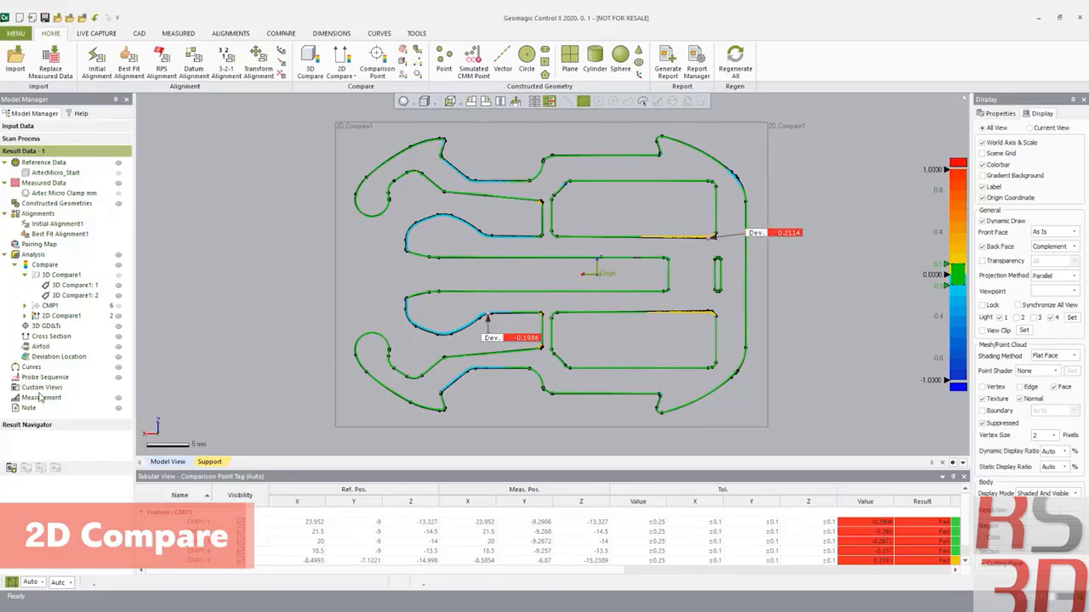
pyautogui.click(62, 319)
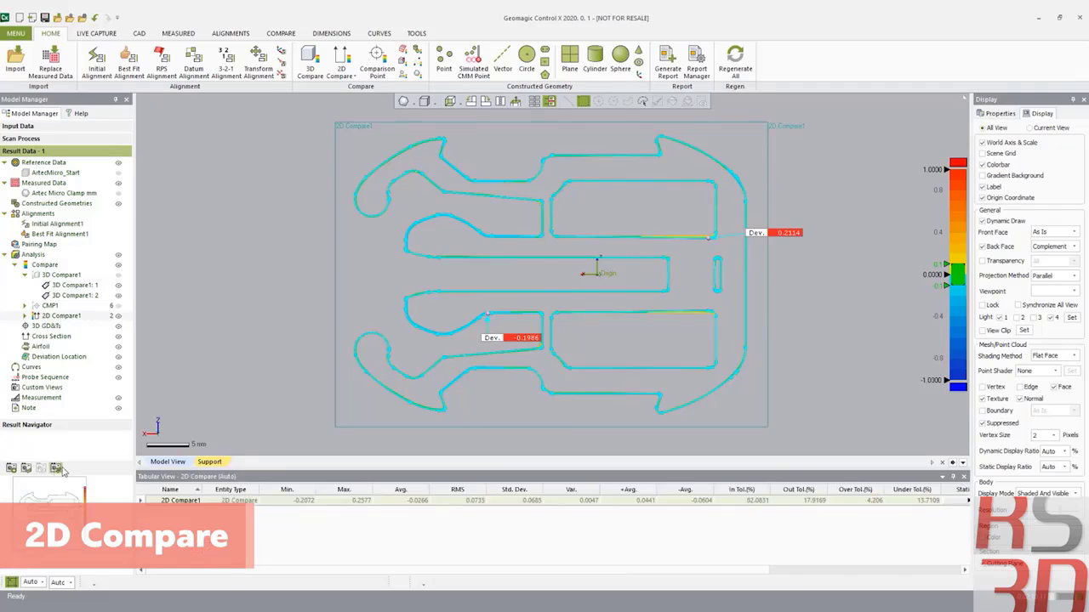
pyautogui.click(56, 468)
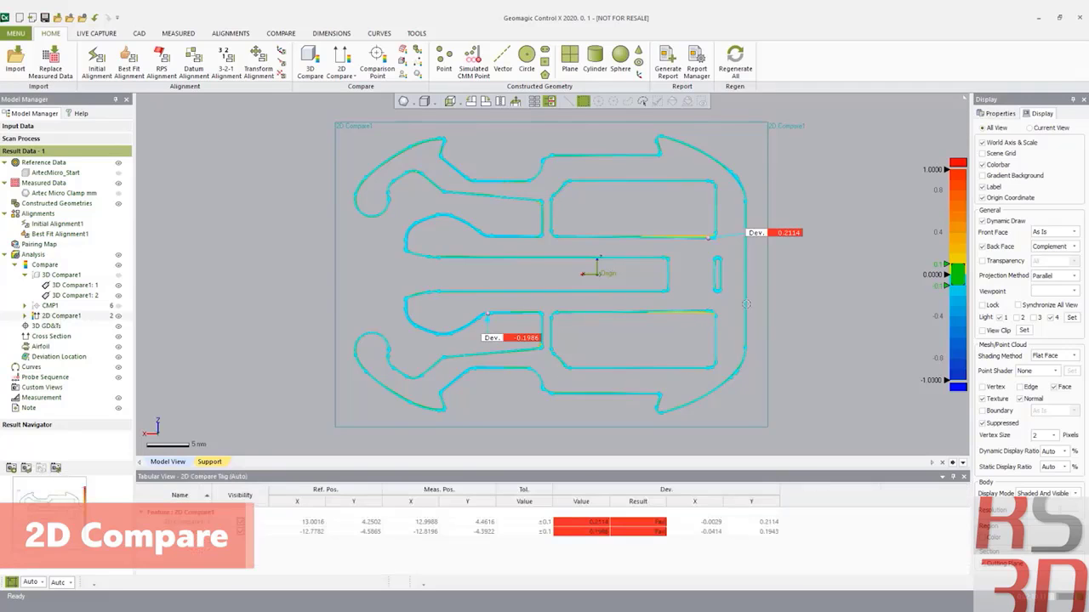
# Clear the selection, show the ArtecMicro_Start reference model, and hide 2D Compare1.
pyautogui.click(802, 283)
pyautogui.click(118, 174)
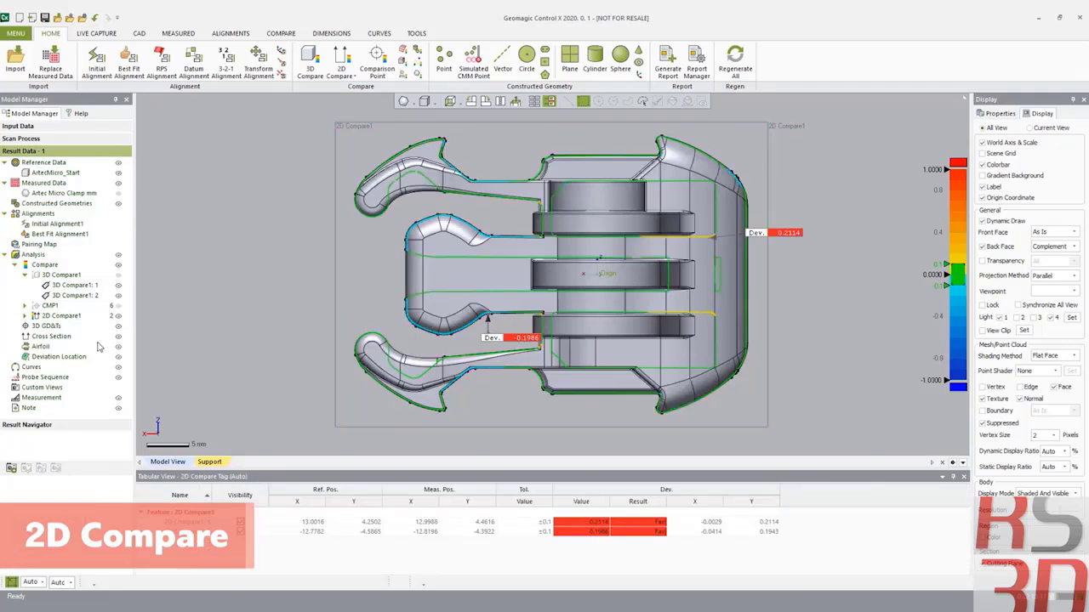
pyautogui.click(118, 318)
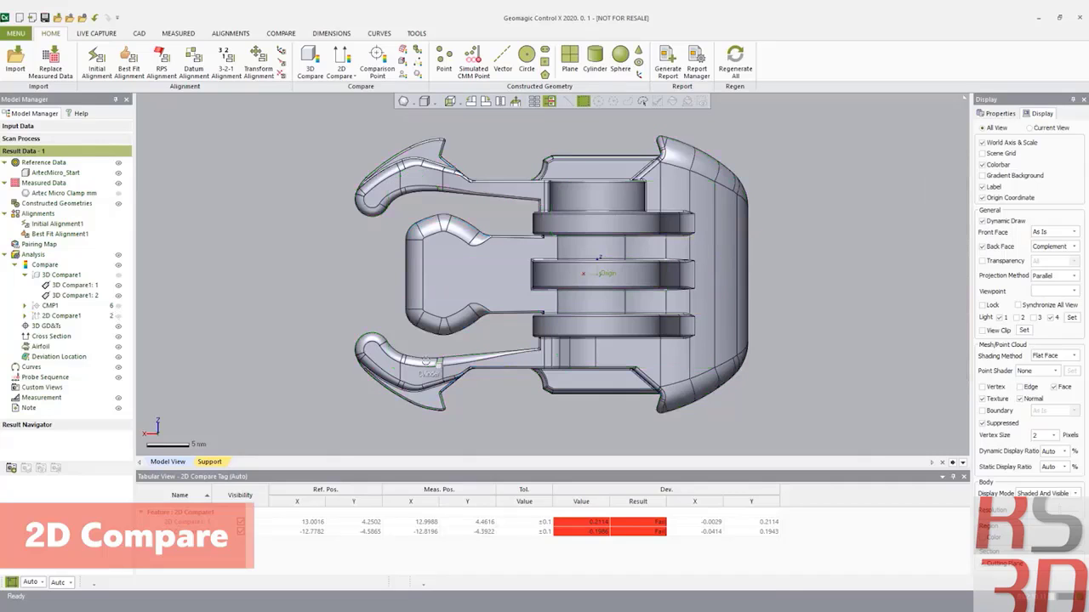
# Create a Smart Dimension for the 14.6 mm distance between the outer faces of the two outer lugs.
pyautogui.moveTo(413, 332); pyautogui.dragTo(289, 252, button='right')
pyautogui.scroll(3, 482, 274)
pyautogui.moveTo(481, 272); pyautogui.dragTo(381, 167, button='right')
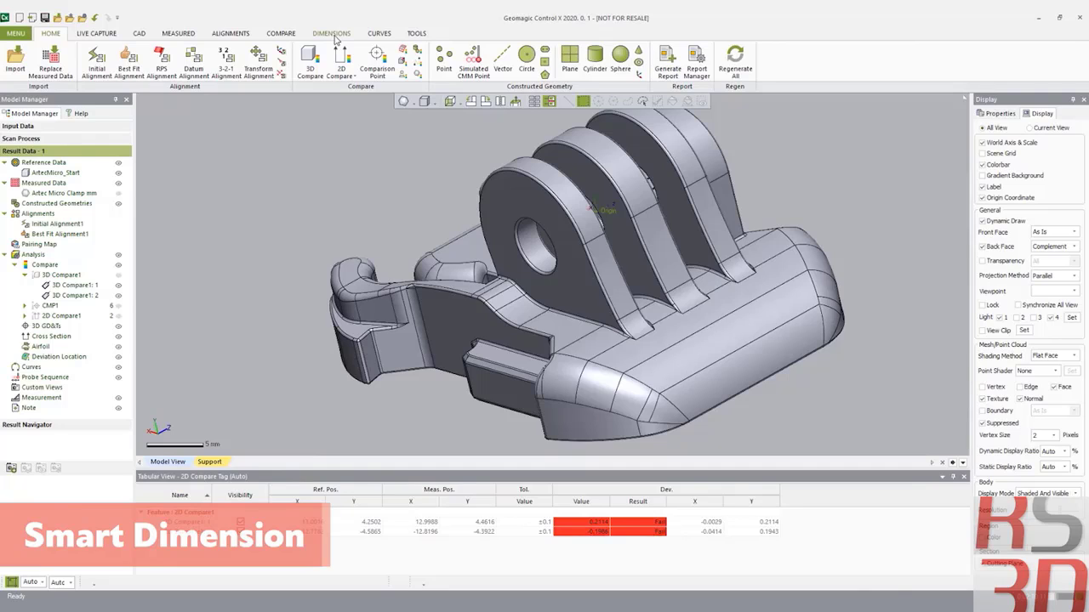
pyautogui.click(331, 34)
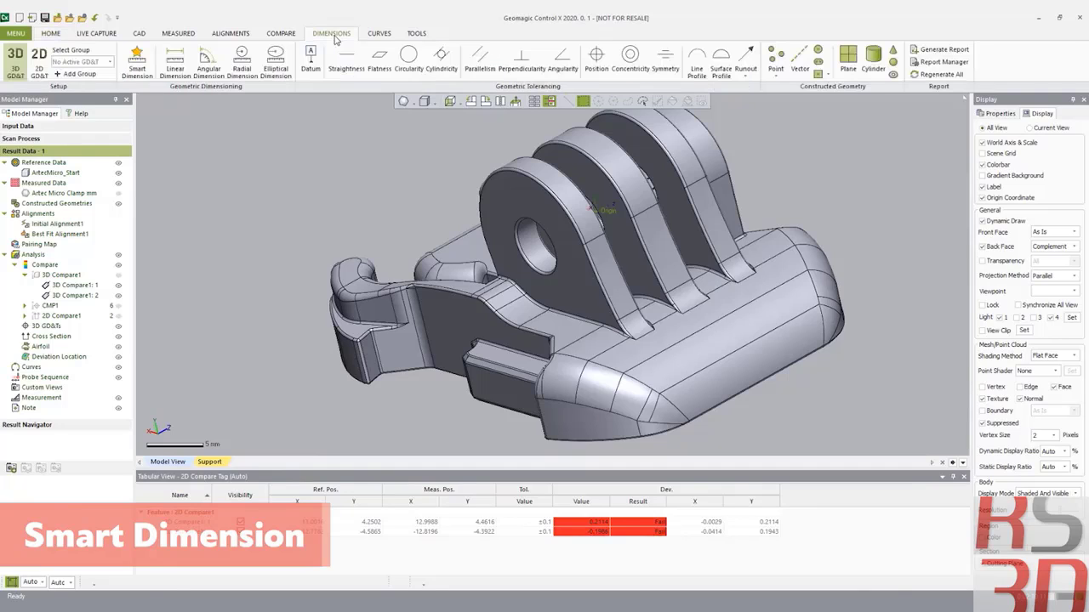
pyautogui.click(142, 68)
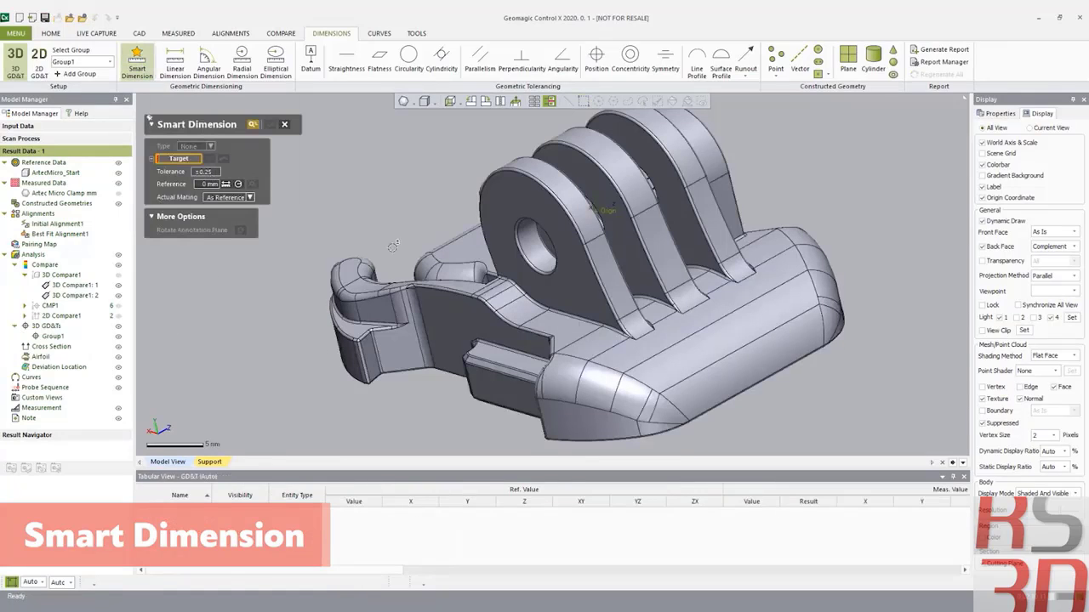
pyautogui.click(575, 249)
pyautogui.moveTo(706, 306); pyautogui.dragTo(599, 244, button='right')
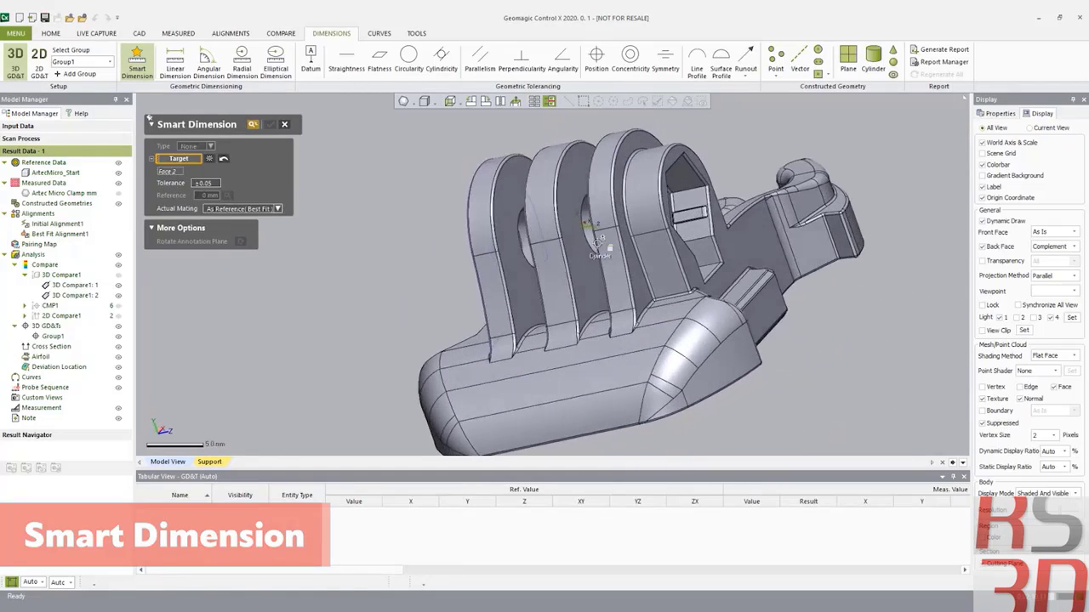
pyautogui.click(640, 272)
pyautogui.click(638, 277)
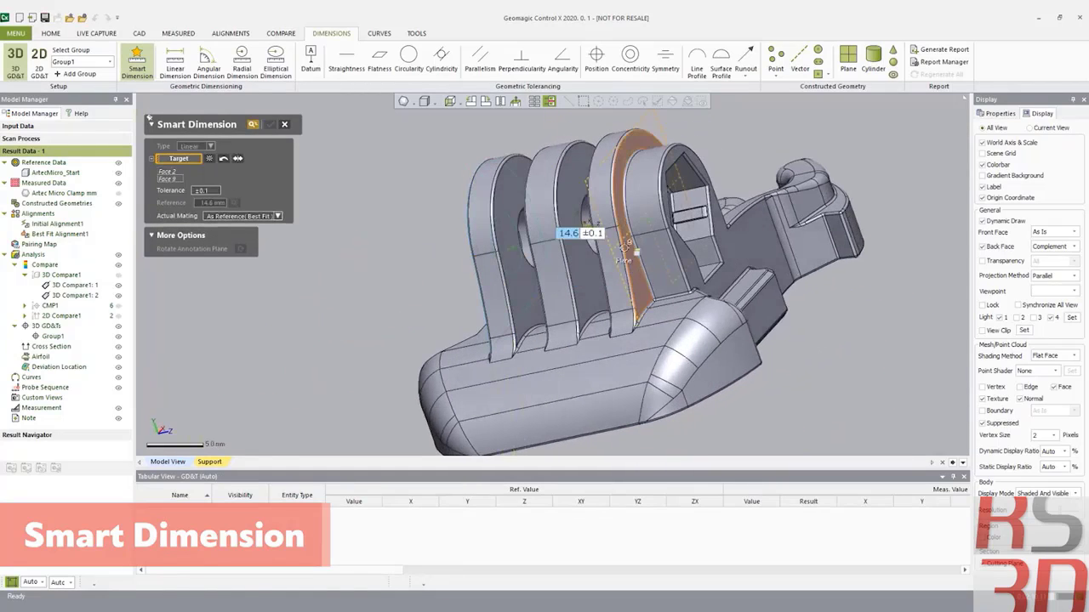
pyautogui.click(569, 131)
# Set the overall lug dimension's tolerance to ±0.25, switch to the top view, and move its label into the clip loop.
pyautogui.click(218, 192)
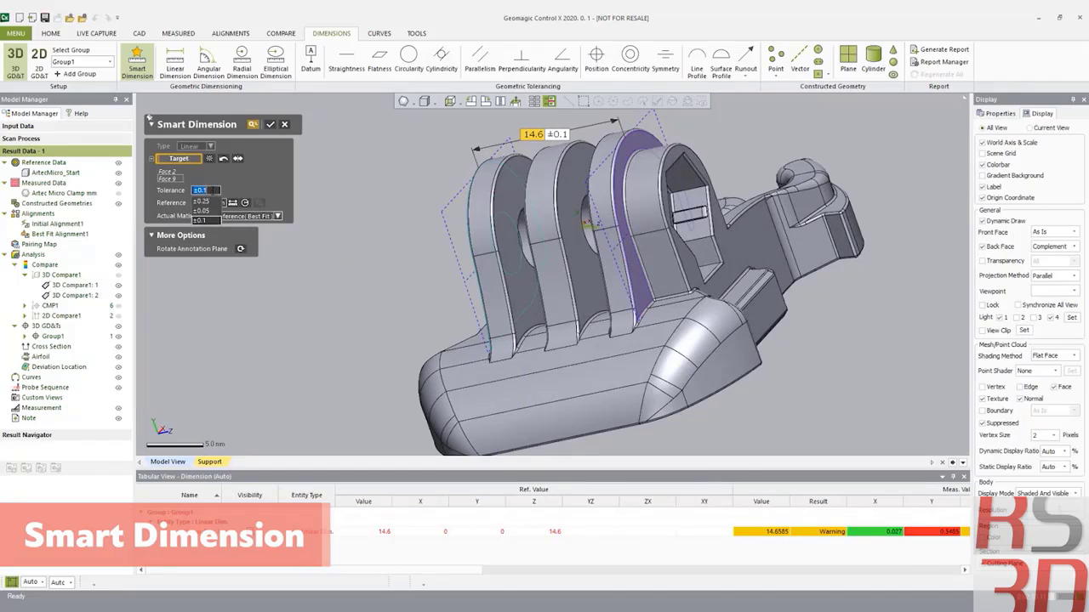
pyautogui.click(216, 203)
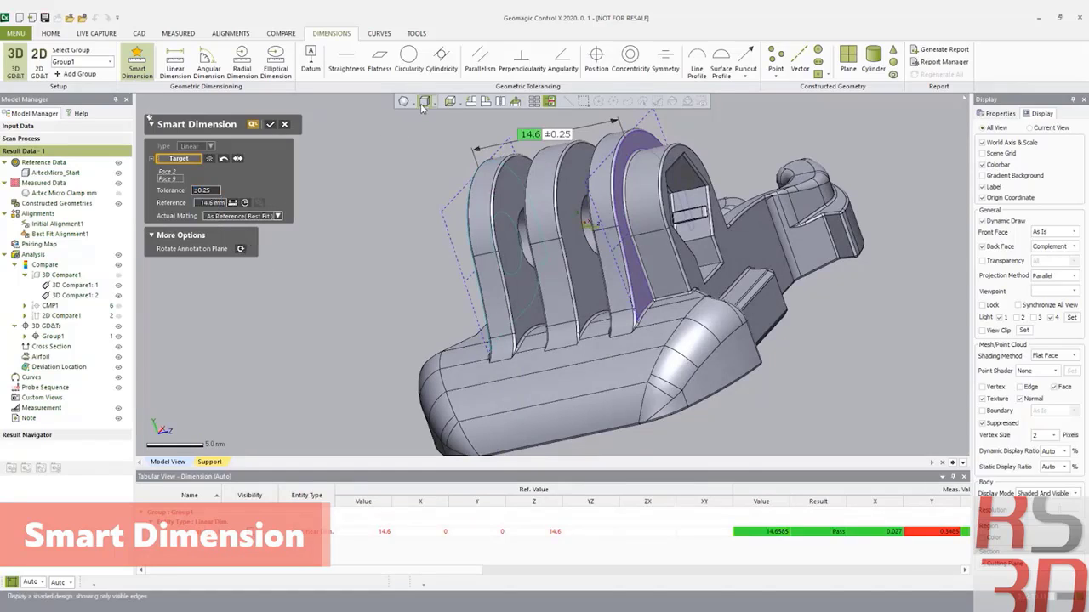
pyautogui.click(450, 101)
pyautogui.click(457, 102)
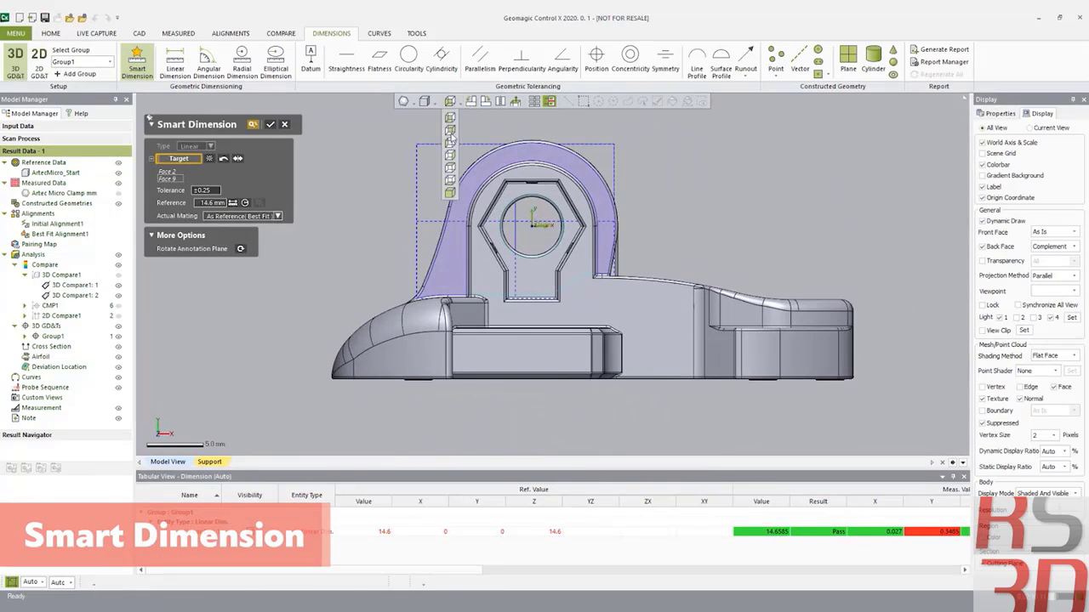
pyautogui.click(452, 170)
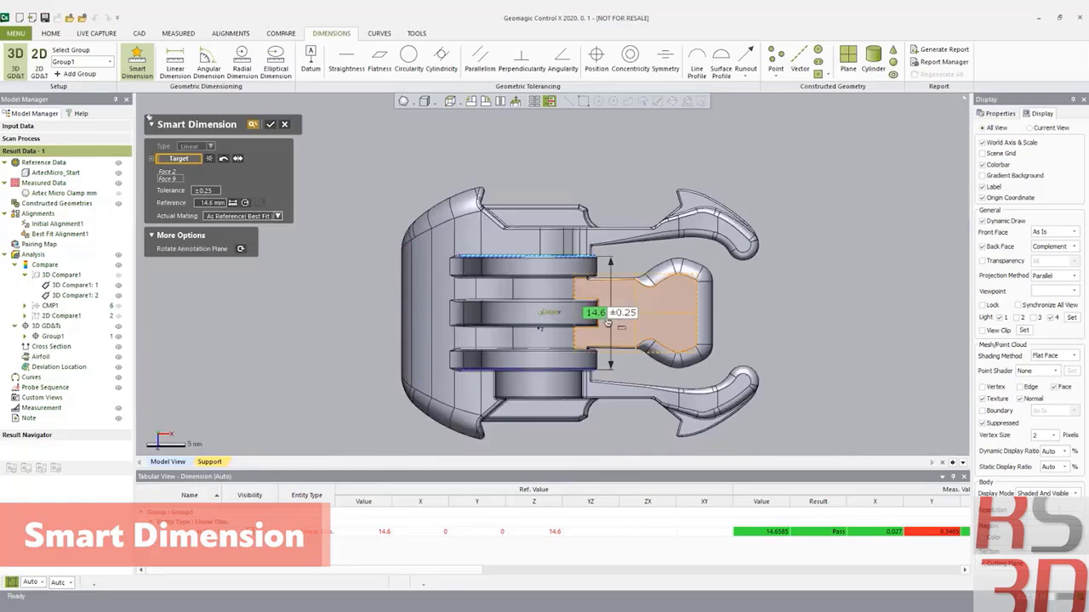
pyautogui.click(664, 315)
# Dimension the 3.075 mm gap between the middle lug and the lug farther from the hexagonal boss, with a ±0.25 tolerance.
pyautogui.moveTo(533, 315); pyautogui.dragTo(533, 260, button='right')
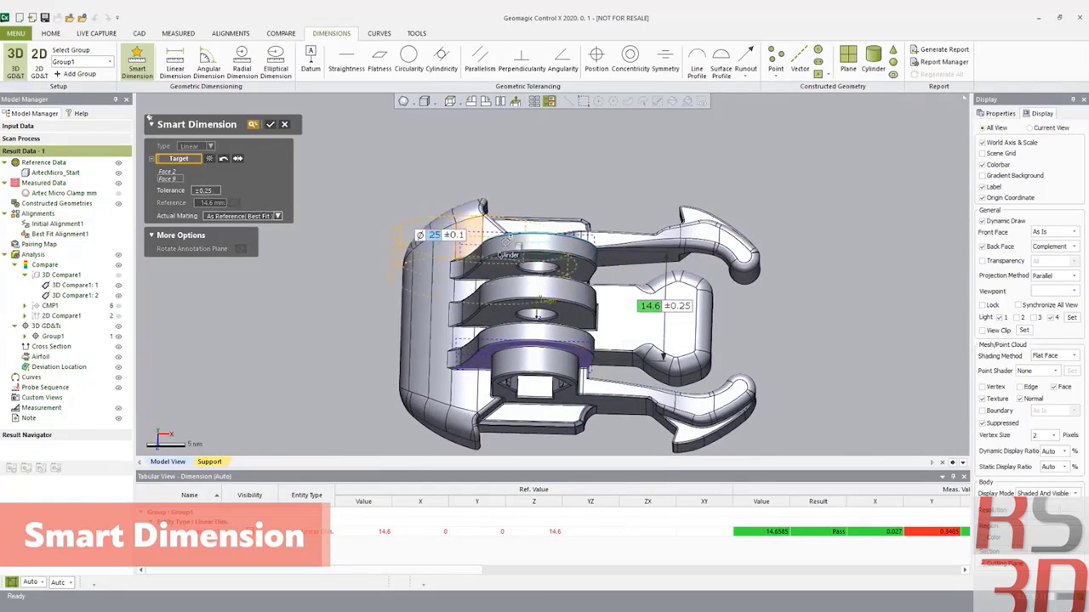
pyautogui.click(568, 264)
pyautogui.moveTo(568, 264); pyautogui.dragTo(571, 322, button='right')
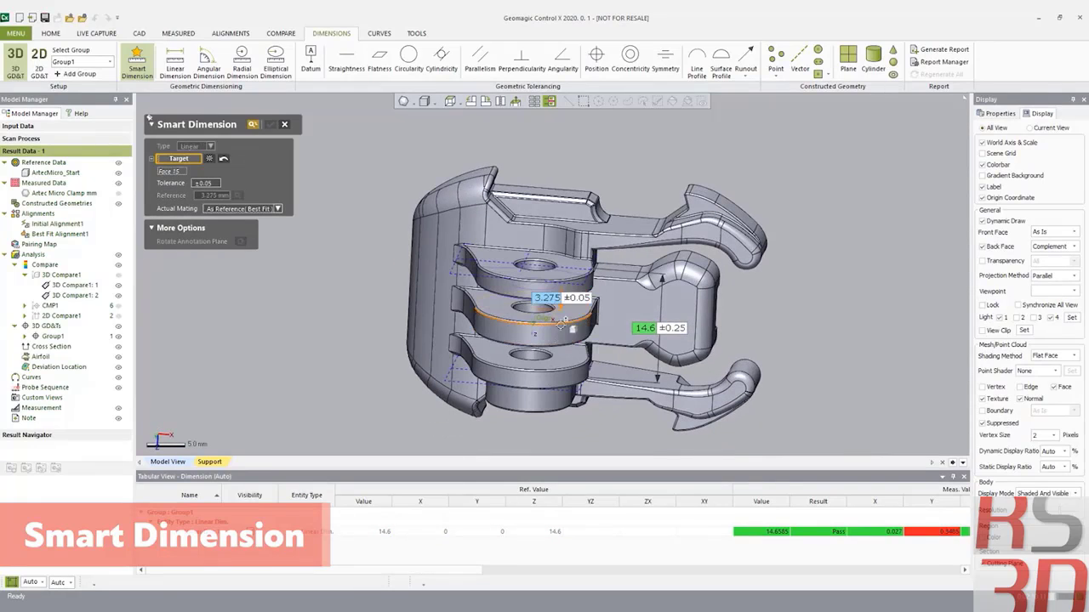
pyautogui.click(569, 315)
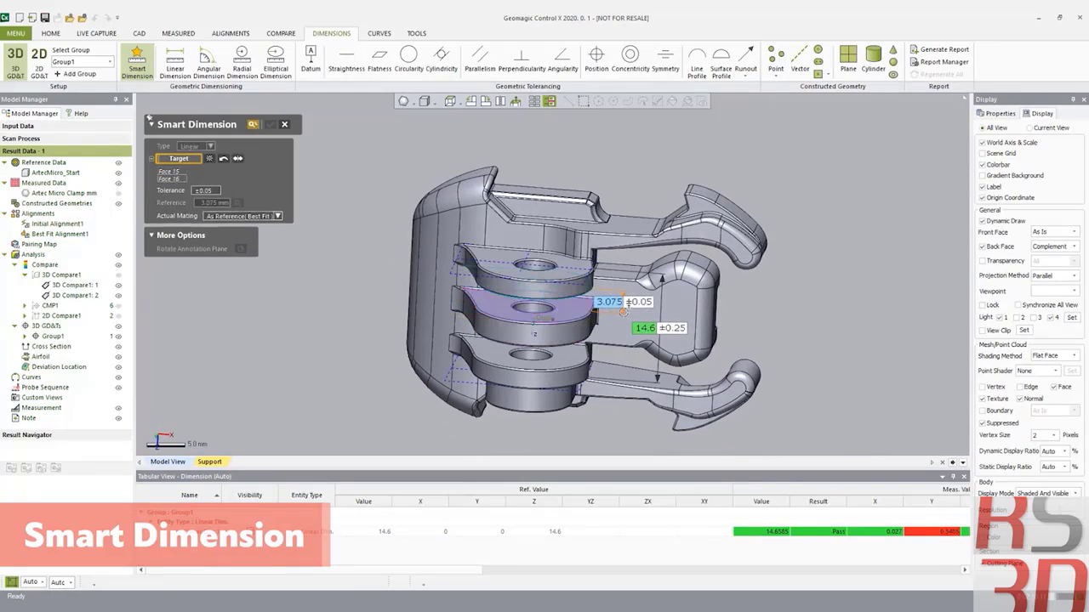
pyautogui.click(624, 311)
pyautogui.click(210, 194)
pyautogui.write('0.25')
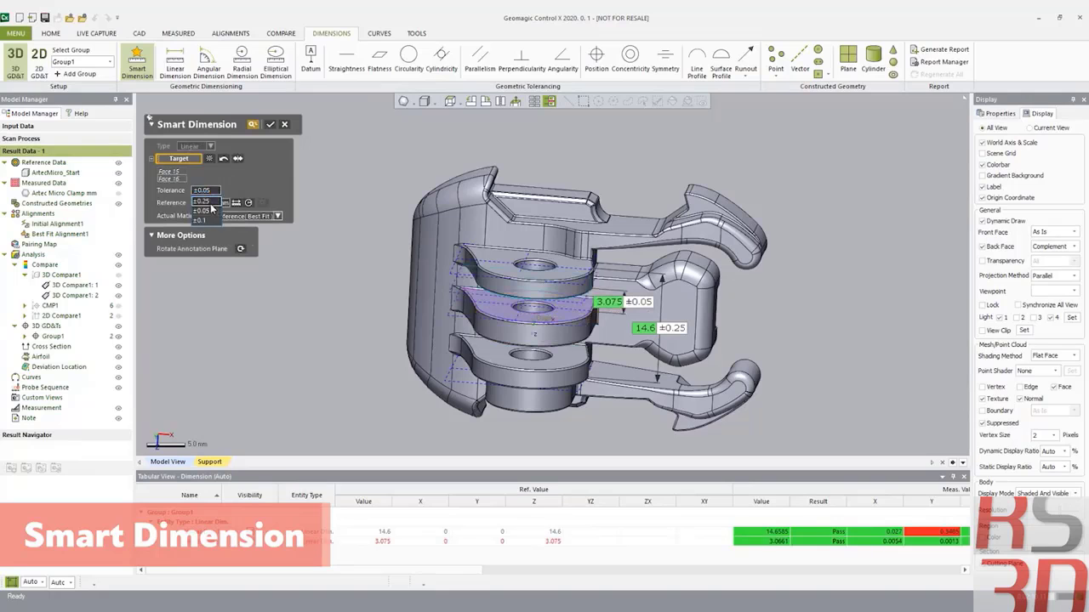
pyautogui.press('Return')
# Dimension the 3.075 mm gap between the middle lug and the boss-side lug with a ±0.25 tolerance, and return to the top view.
pyautogui.scroll(3, 595, 412)
pyautogui.moveTo(596, 412); pyautogui.dragTo(568, 330, button='right')
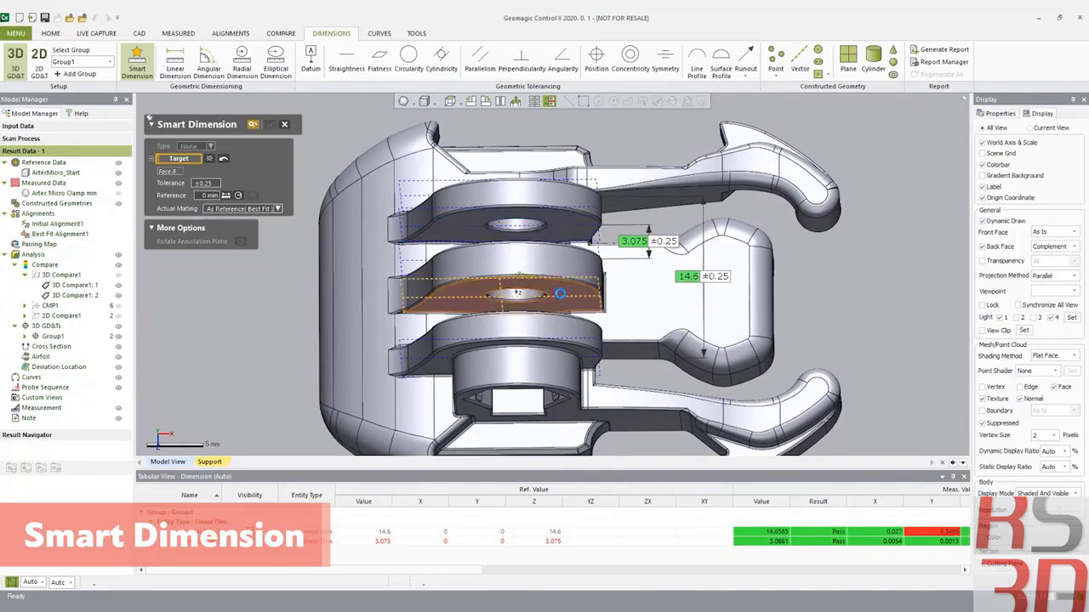
pyautogui.click(554, 351)
pyautogui.click(534, 317)
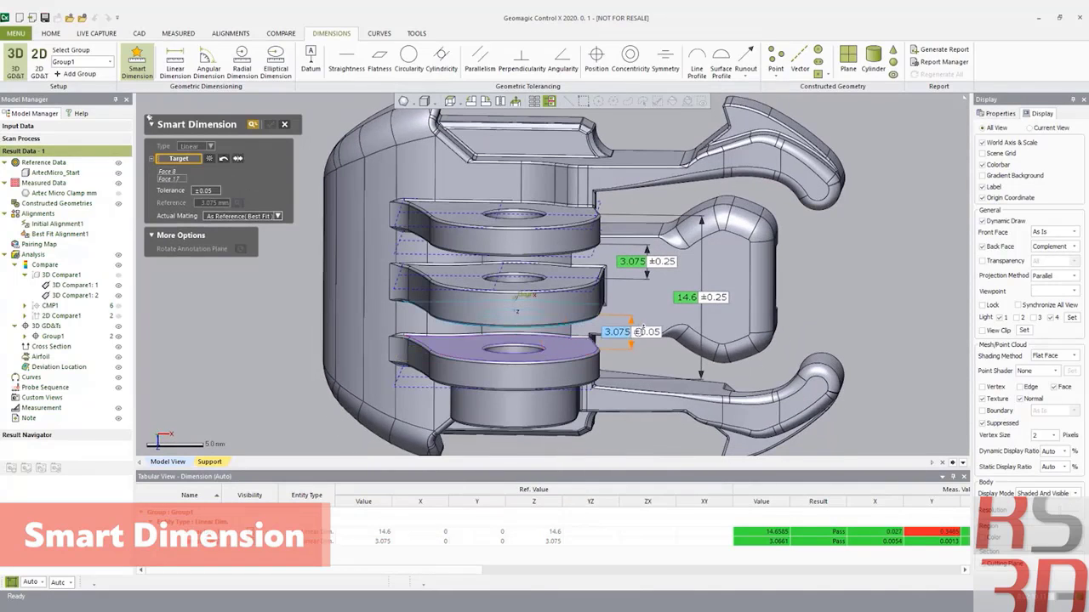
pyautogui.click(211, 193)
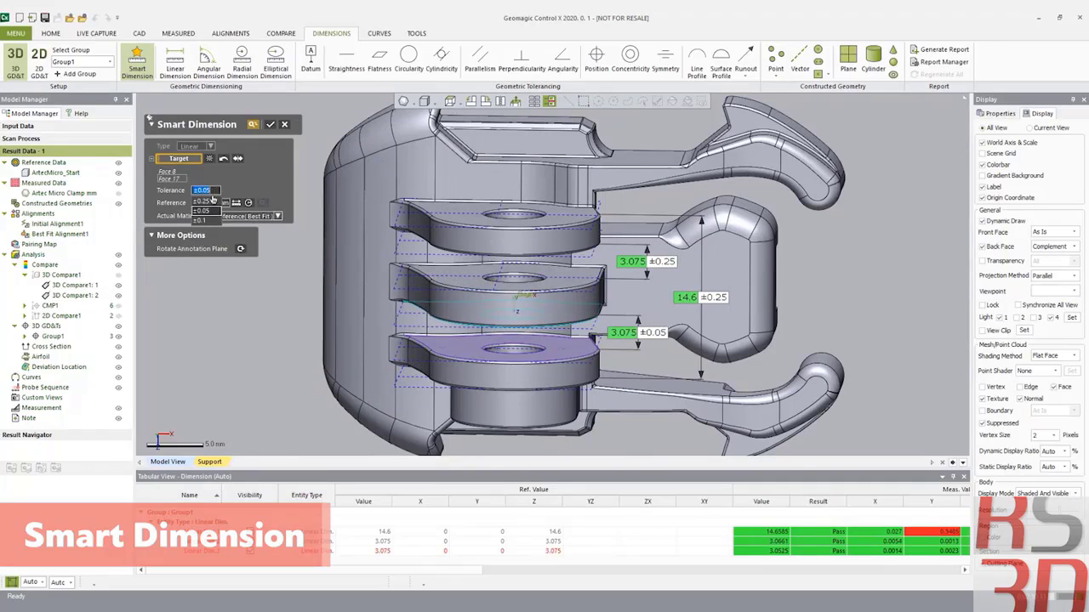
pyautogui.click(213, 206)
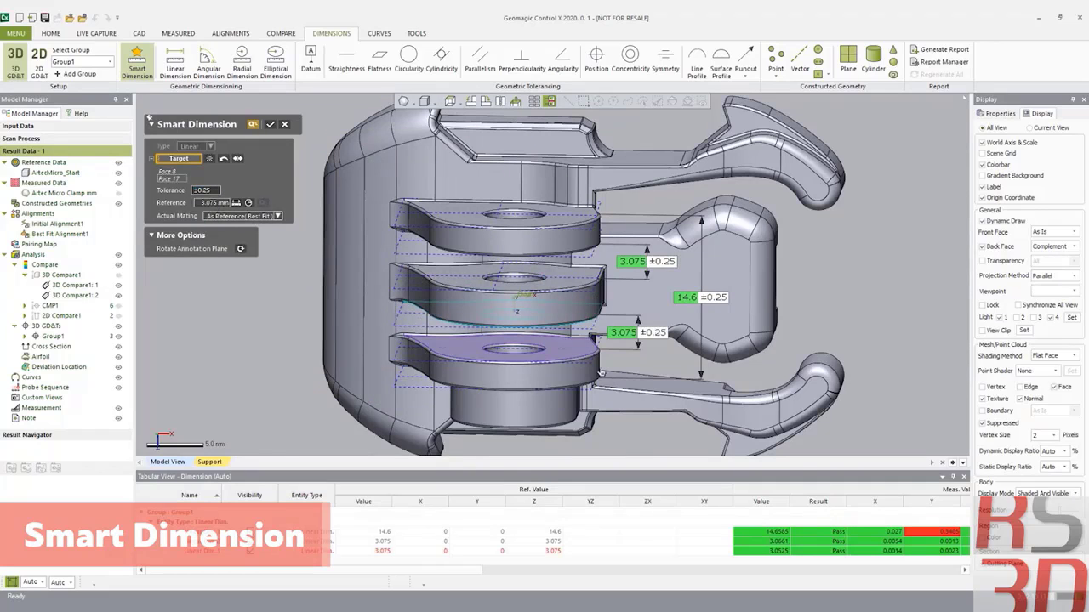
pyautogui.click(450, 102)
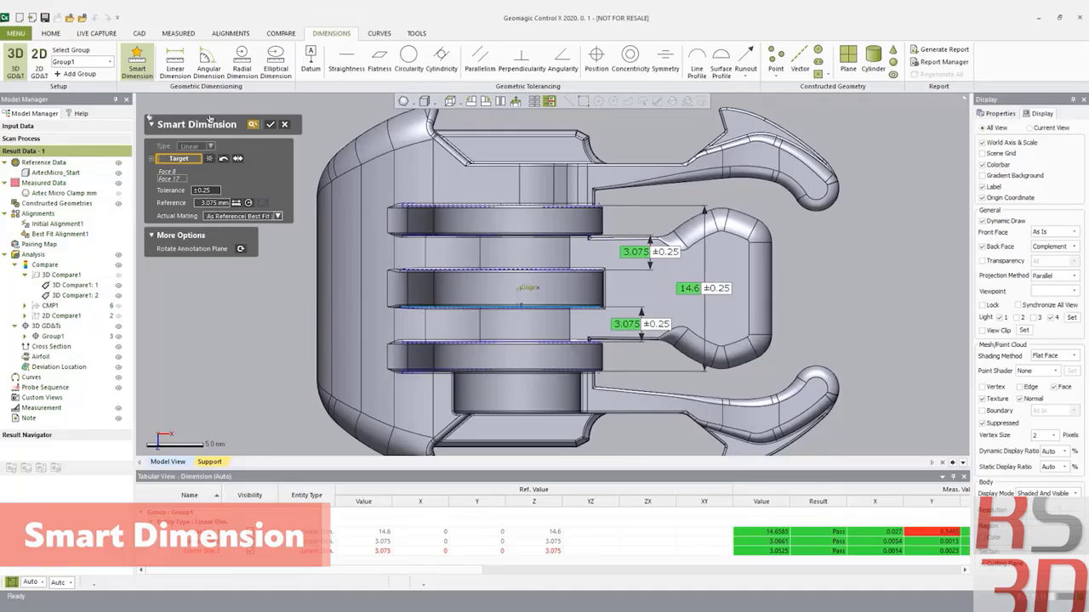
# Dimension the 5.2 mm hole diameter in the boss-side lug with a ±0.25 tolerance and rotate its annotation plane to the top view.
pyautogui.moveTo(335, 299); pyautogui.dragTo(459, 297, button='right')
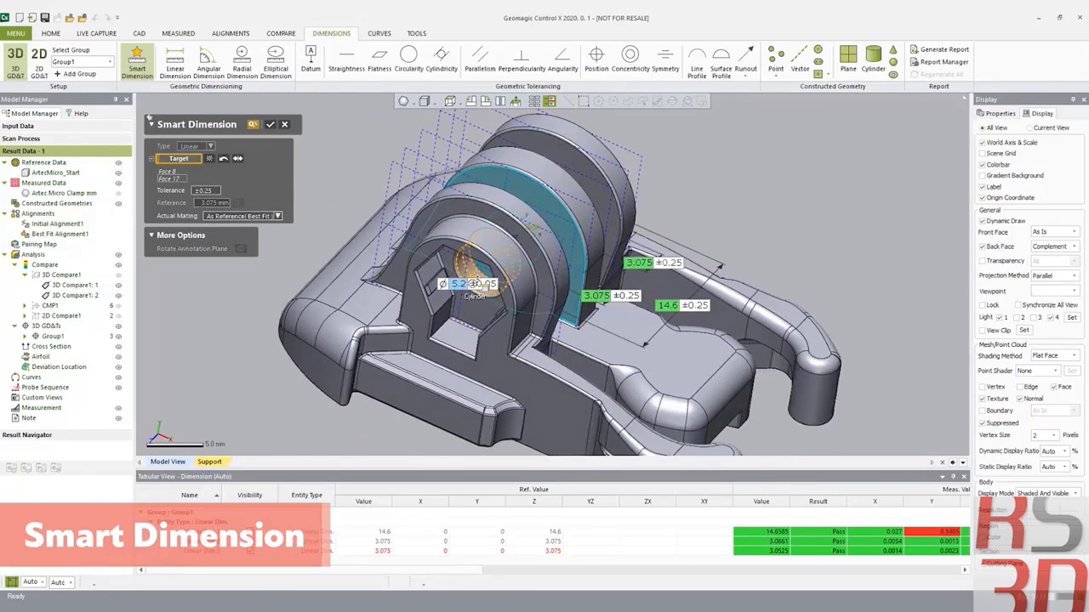
pyautogui.click(477, 284)
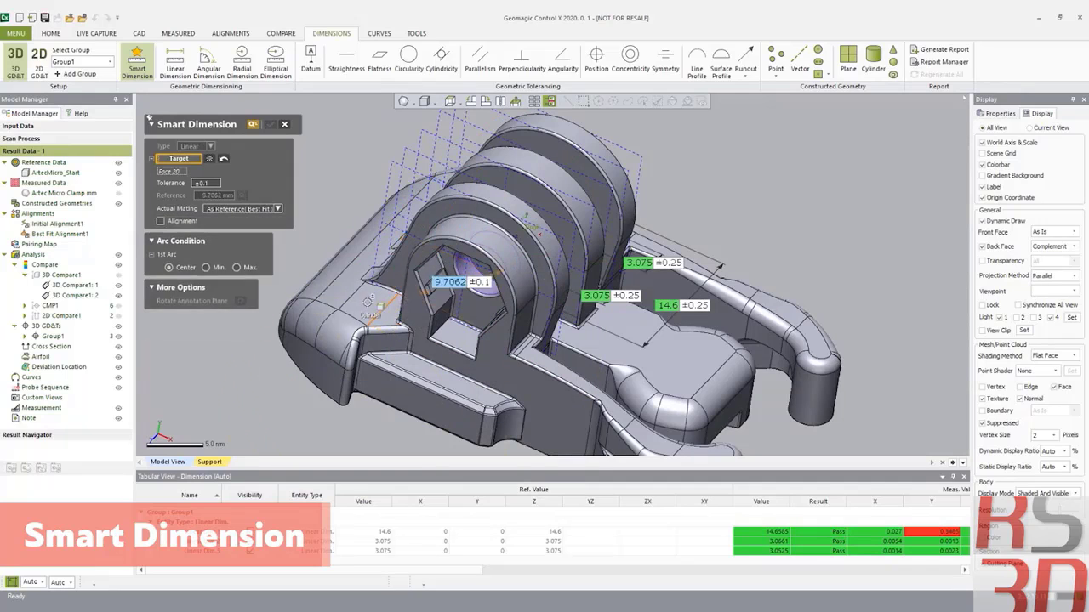
pyautogui.click(324, 230)
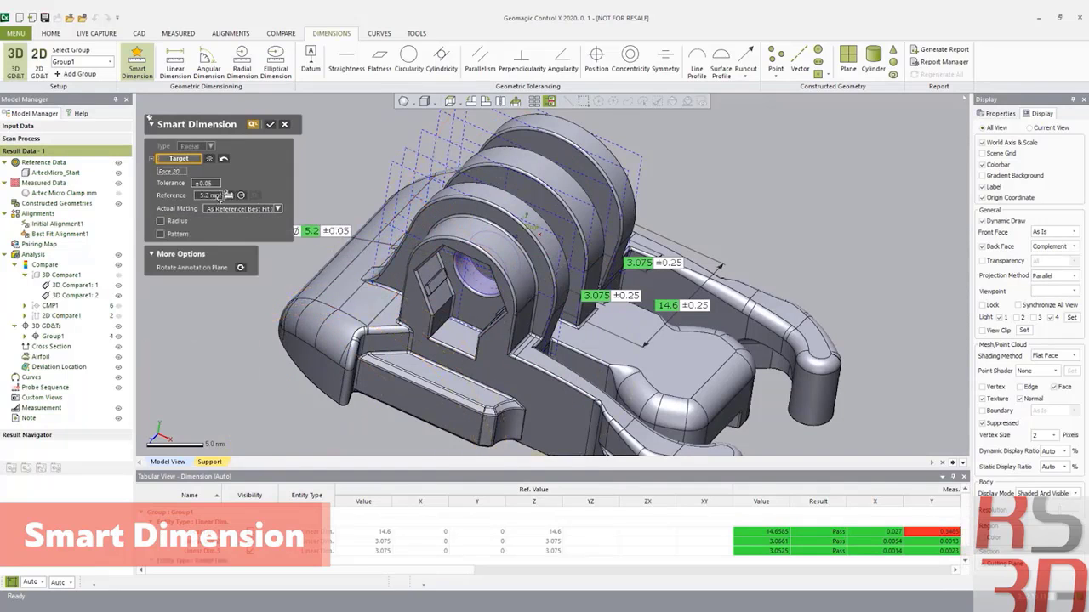
pyautogui.click(211, 183)
pyautogui.click(209, 195)
pyautogui.click(449, 102)
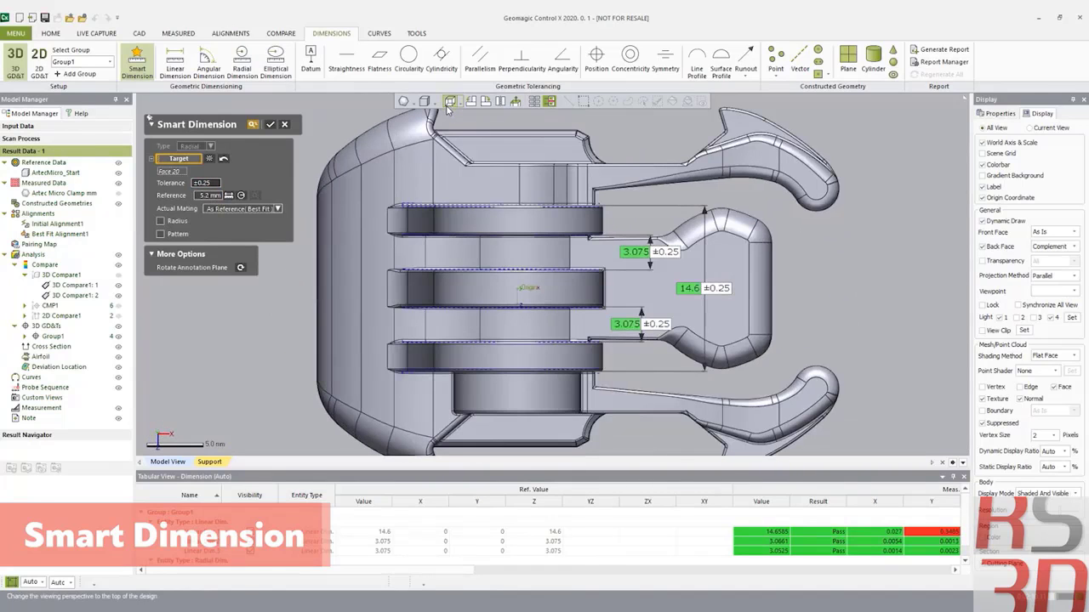
pyautogui.click(241, 269)
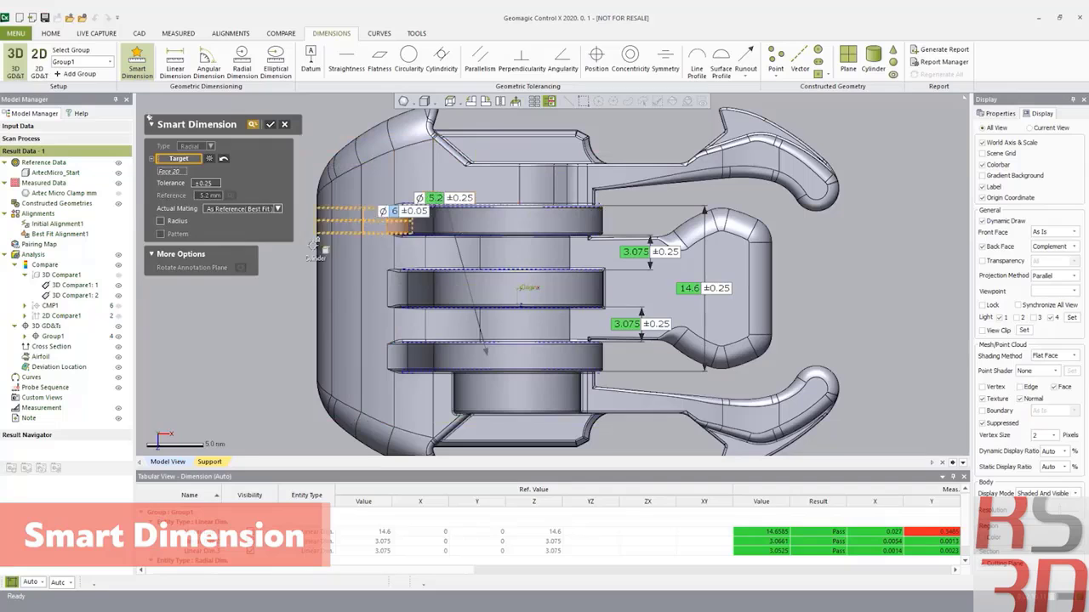
# Dimension the 5.2 mm hole diameter in the middle lug and set its tolerance to ±0.25.
pyautogui.moveTo(316, 372); pyautogui.dragTo(341, 301, button='right')
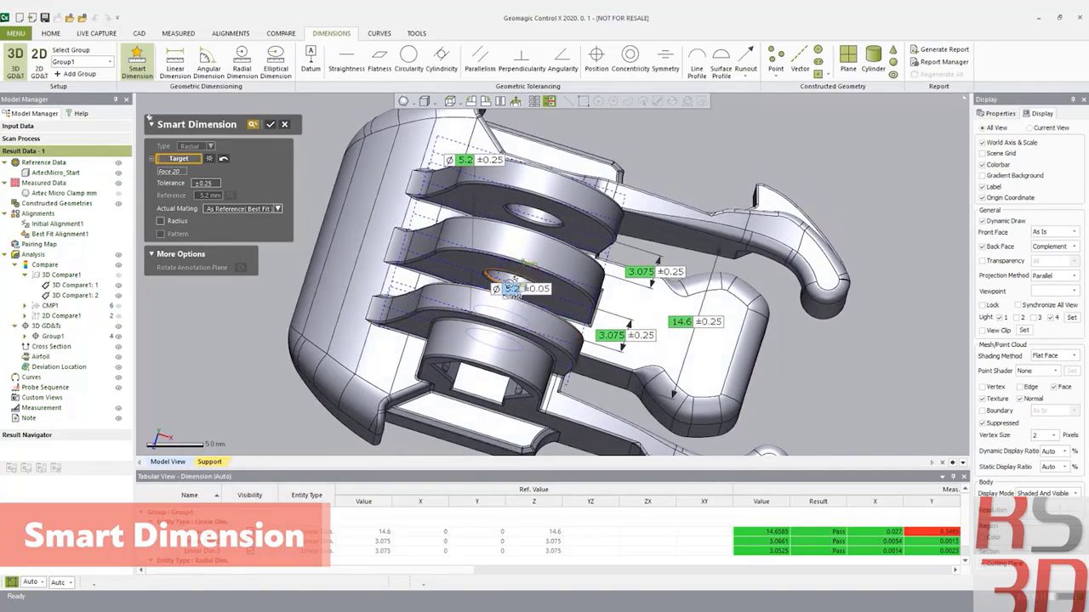
pyautogui.click(511, 282)
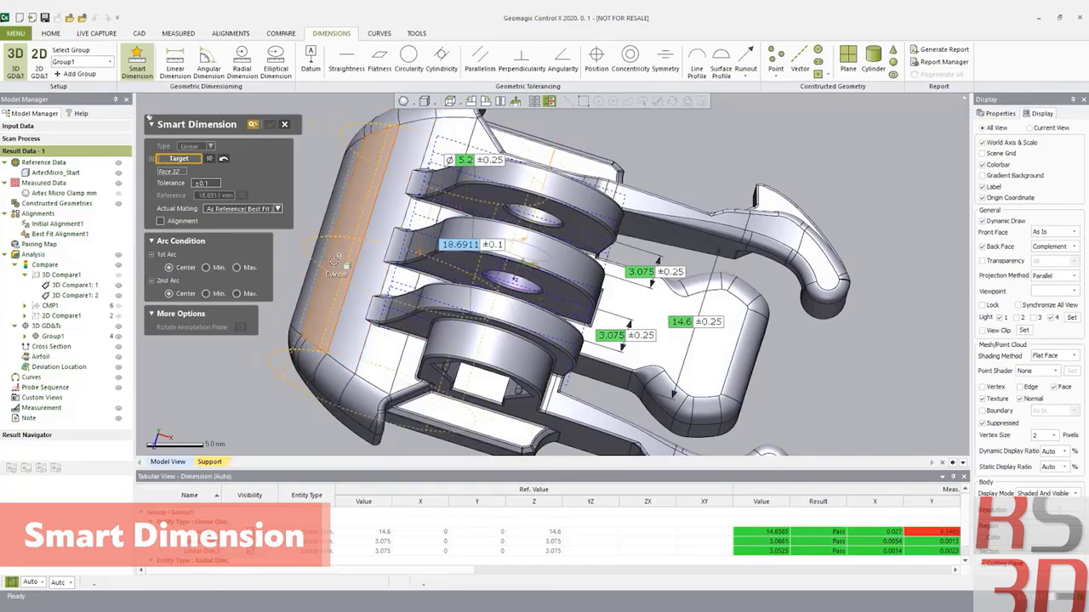
pyautogui.click(304, 217)
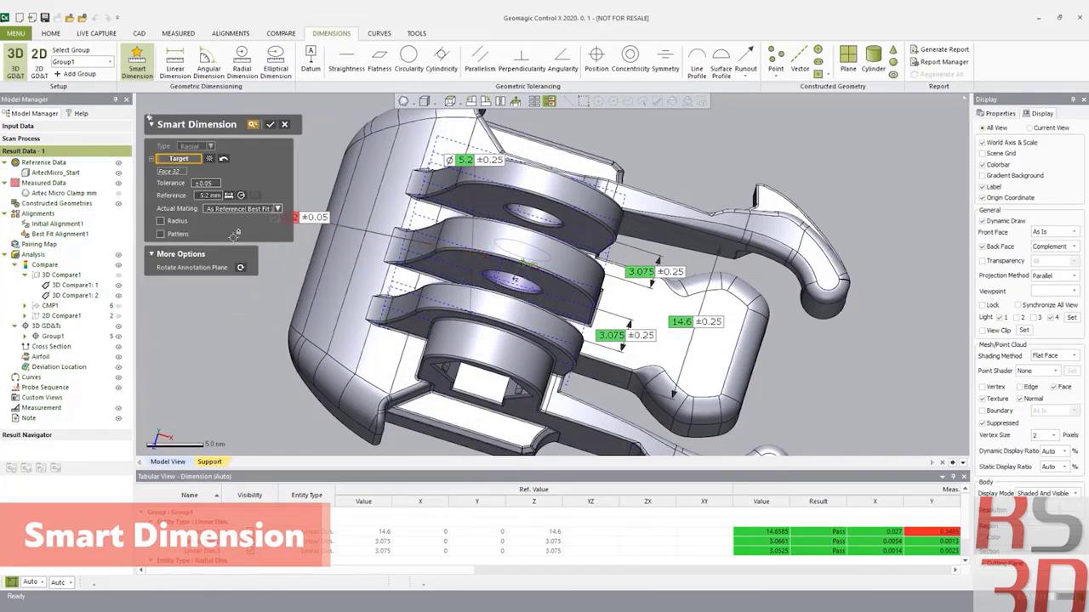
pyautogui.click(206, 183)
pyautogui.click(211, 195)
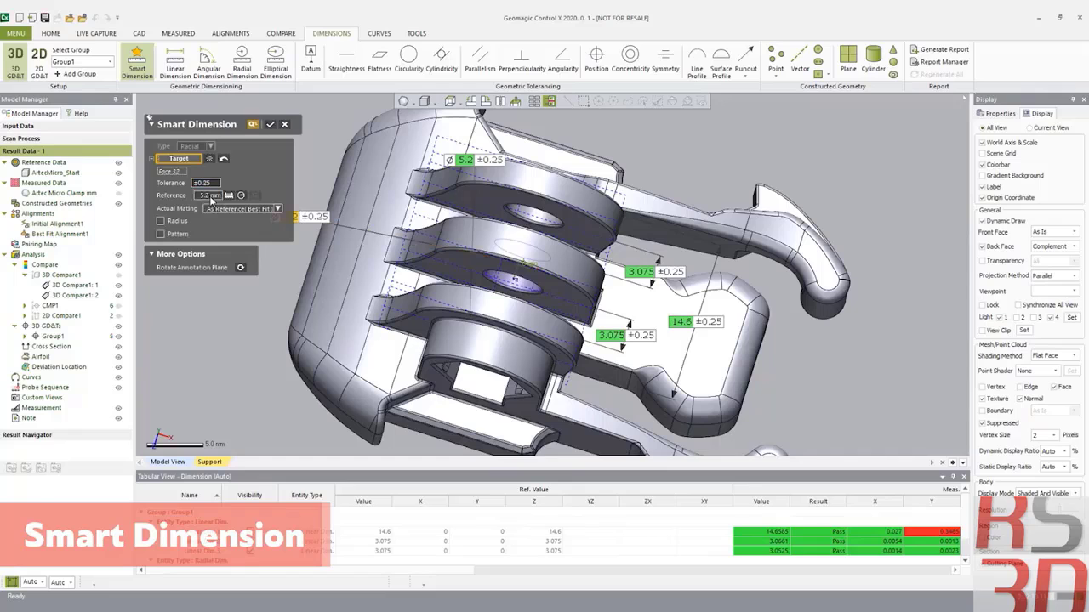
# Switch to the top view and move the diameter label of the lug farthest from the boss outward, near the other two diameter labels.
pyautogui.click(449, 102)
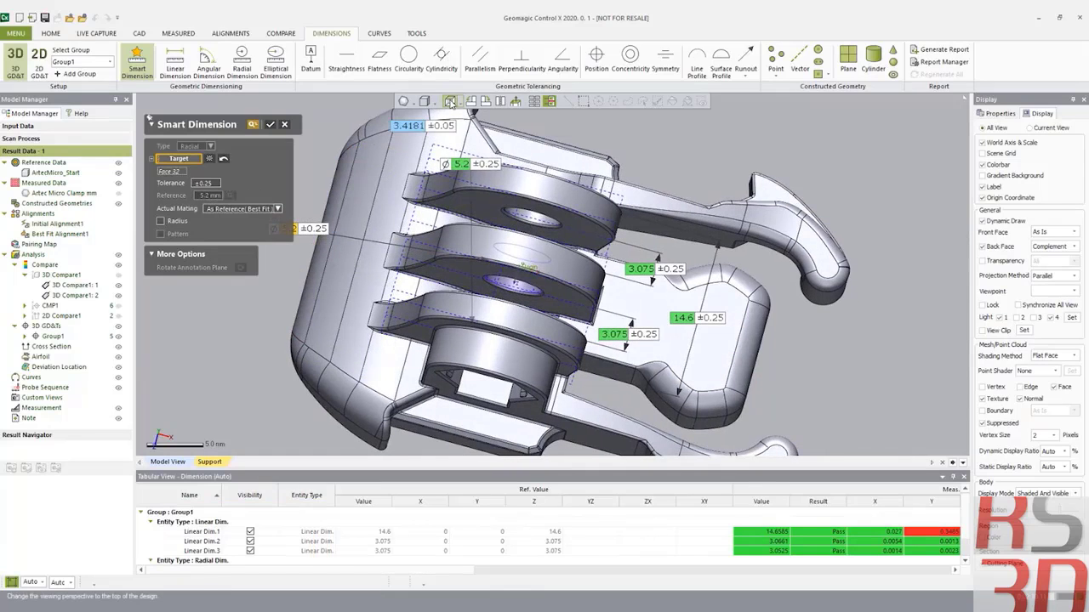
pyautogui.moveTo(493, 147); pyautogui.dragTo(339, 196)
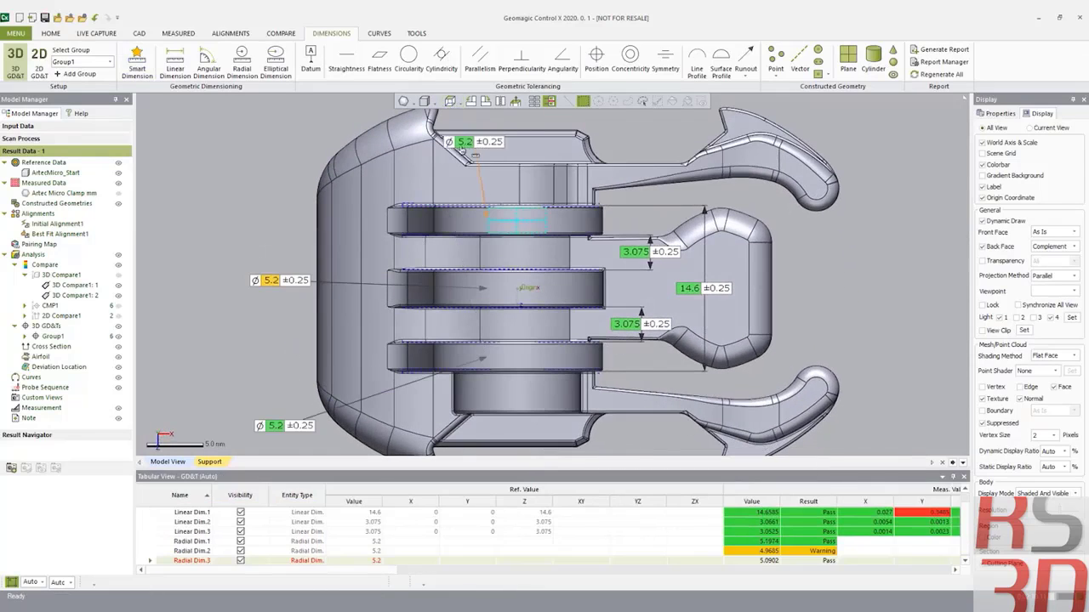
pyautogui.scroll(-2, 400, 308)
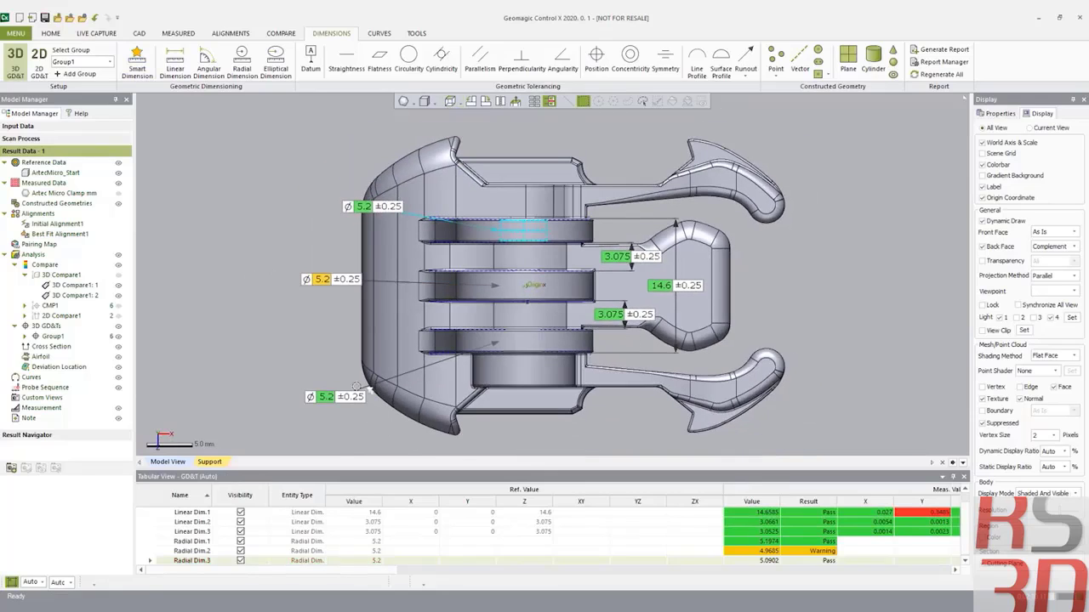
# Select all six dimensions in Group1 and apply the preset annotation style showing name, tolerance, reference value, measured value and deviation.
pyautogui.click(26, 336)
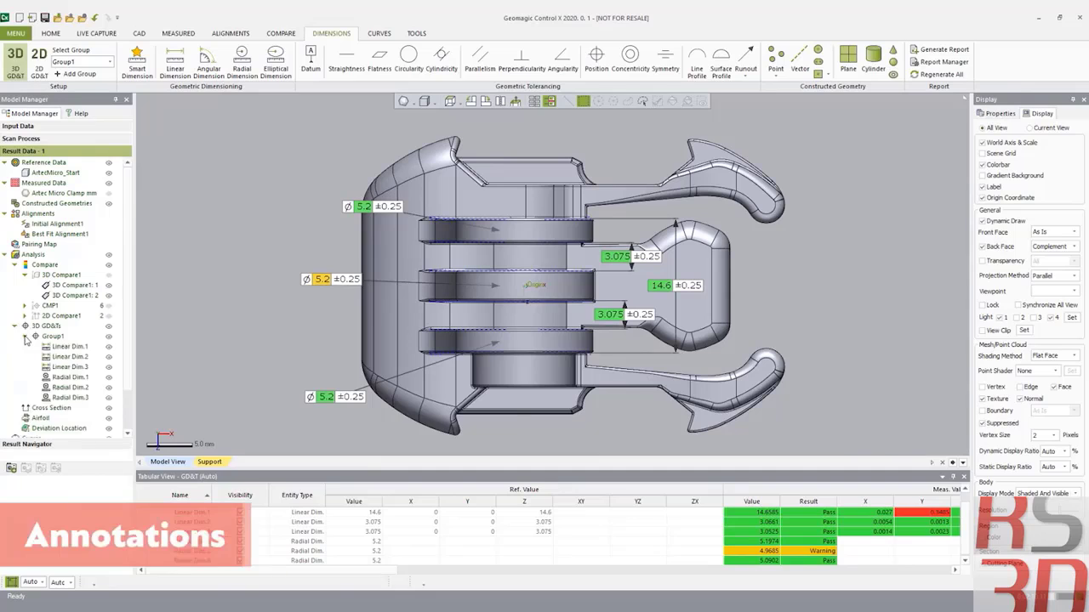
pyautogui.click(64, 347)
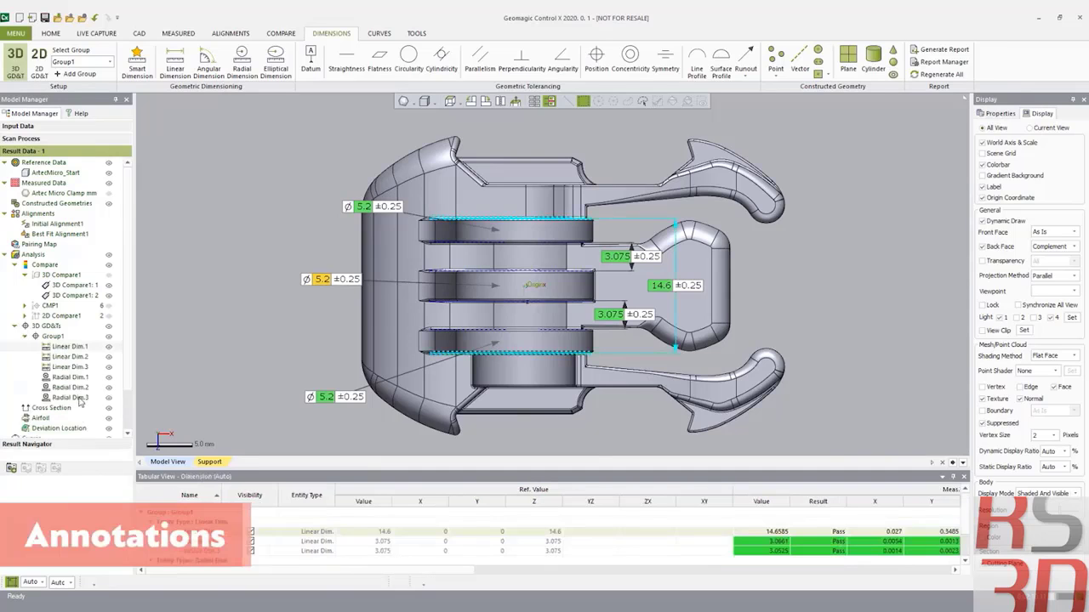
pyautogui.keyDown('shift'); pyautogui.click(79, 401); pyautogui.keyUp('shift')
pyautogui.rightClick(343, 284)
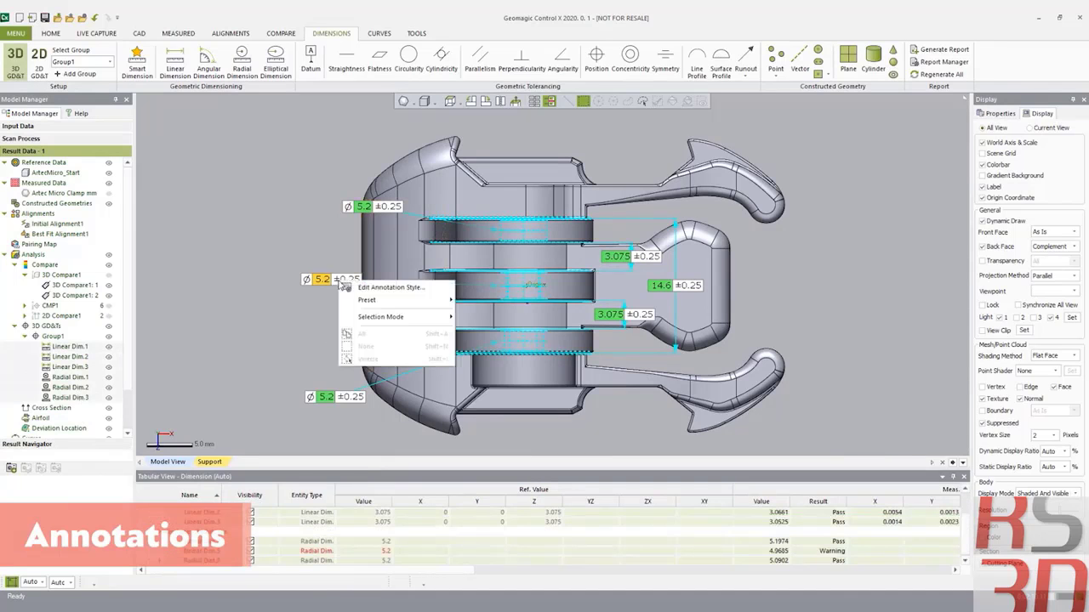
pyautogui.moveTo(442, 301)
pyautogui.click(500, 320)
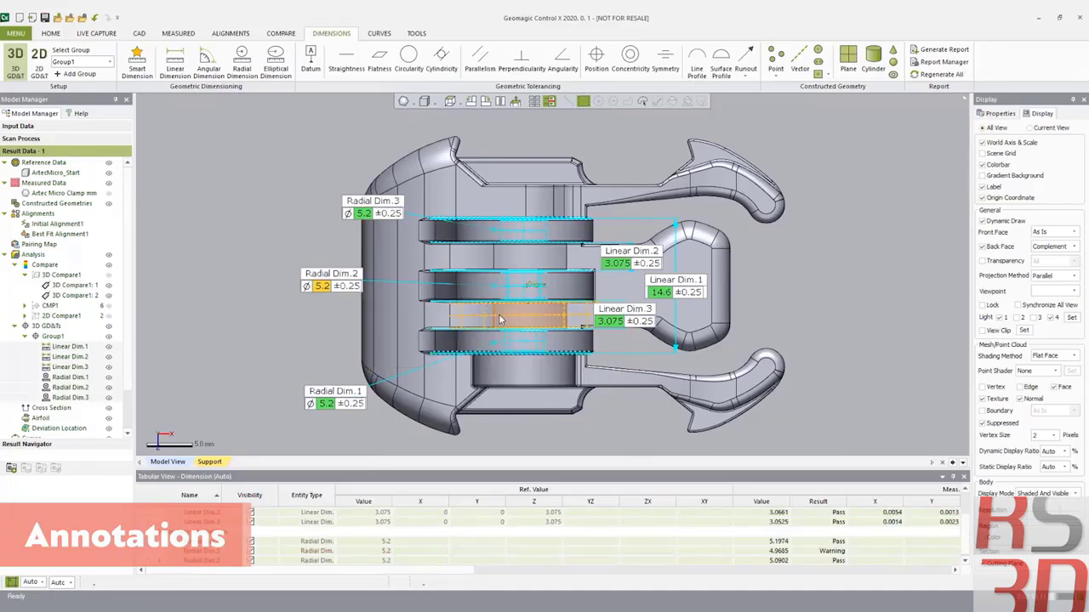
pyautogui.rightClick(323, 279)
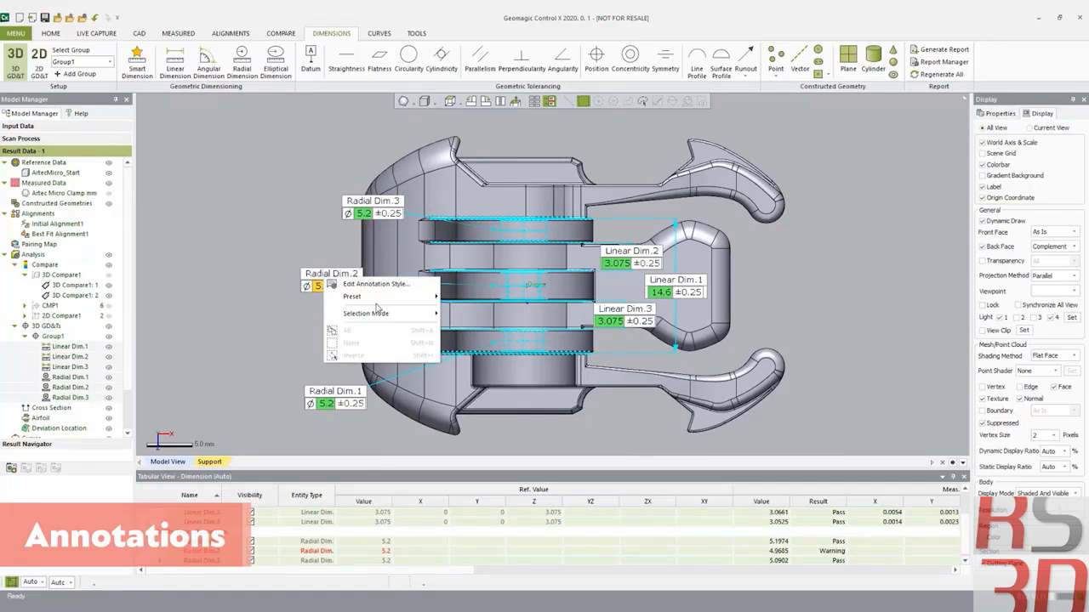
pyautogui.moveTo(380, 304)
pyautogui.click(471, 334)
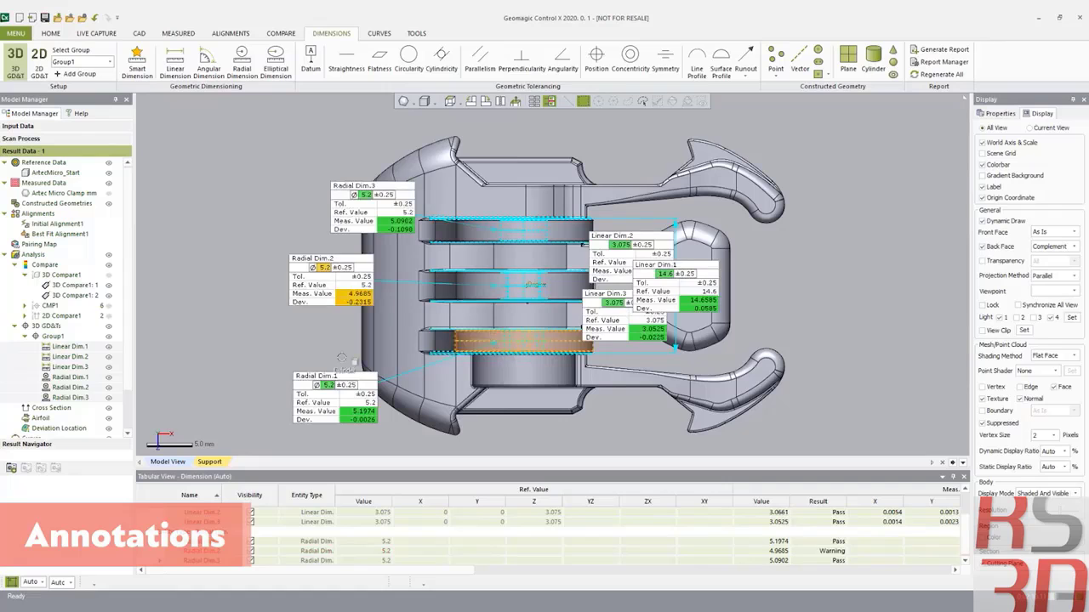
# Rearrange the expanded labels so none overlap, with the linear dimensions beside the clamp's loop and the diameters stacked on the opposite side.
pyautogui.scroll(3, 614, 377)
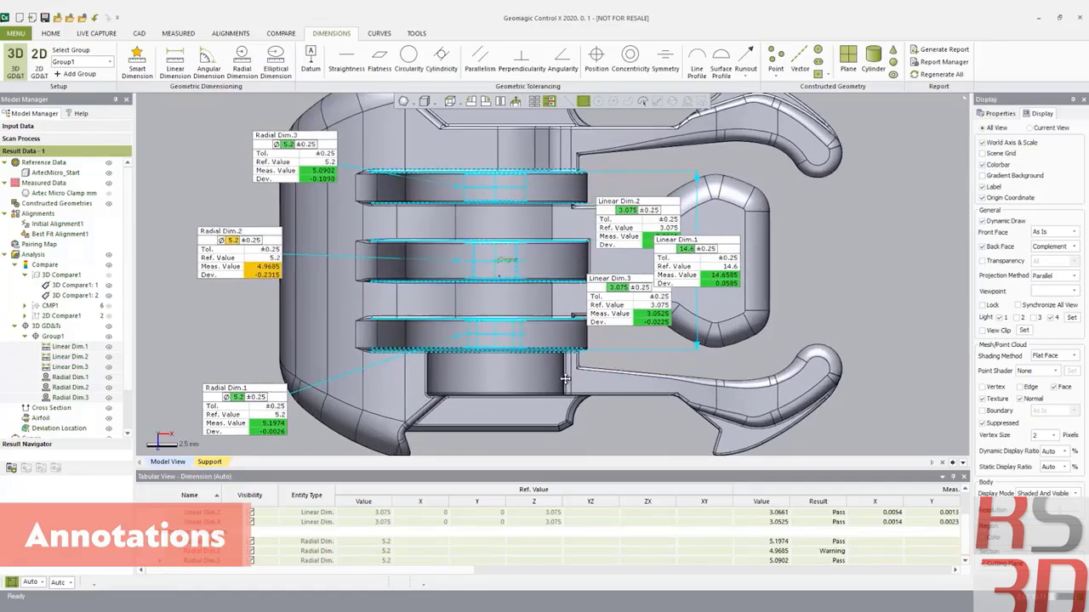
pyautogui.moveTo(765, 271); pyautogui.dragTo(818, 264)
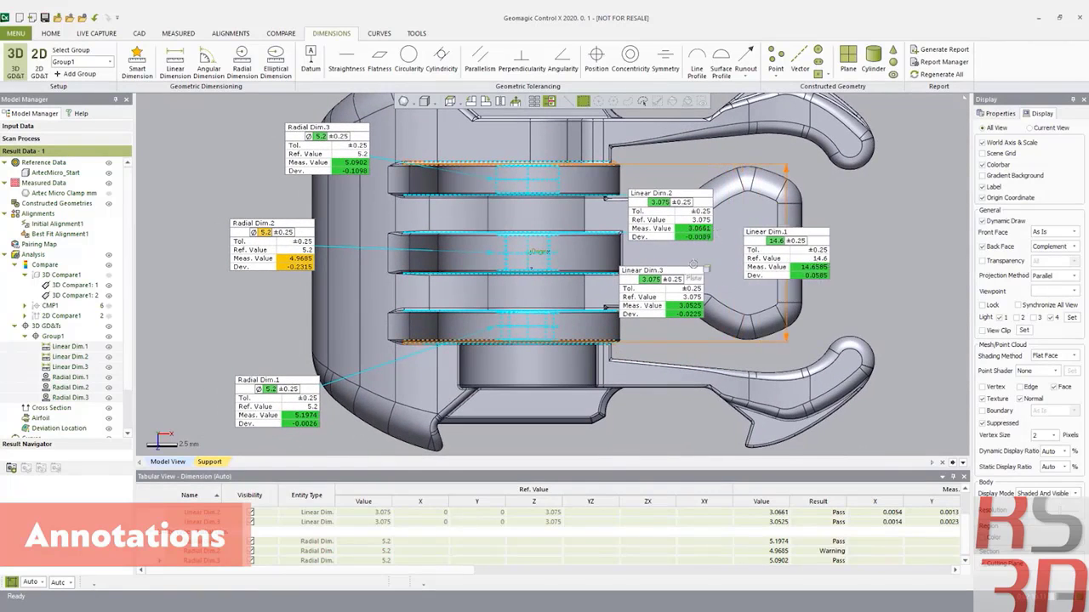
pyautogui.moveTo(686, 292); pyautogui.dragTo(703, 292)
pyautogui.moveTo(671, 226); pyautogui.dragTo(679, 226)
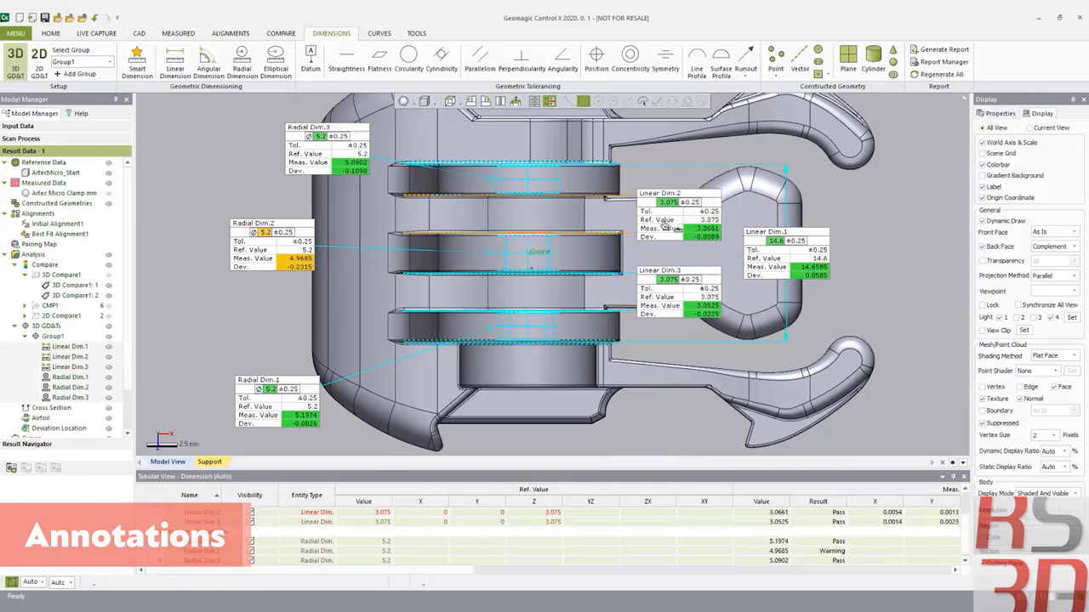
pyautogui.moveTo(285, 260); pyautogui.dragTo(283, 265)
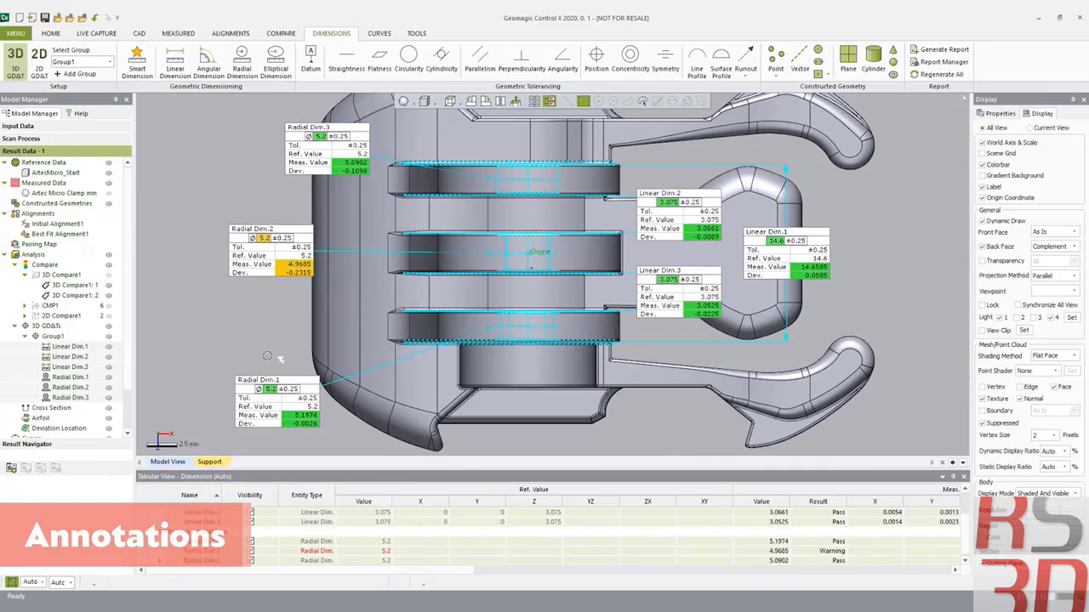
pyautogui.moveTo(280, 407); pyautogui.dragTo(287, 351)
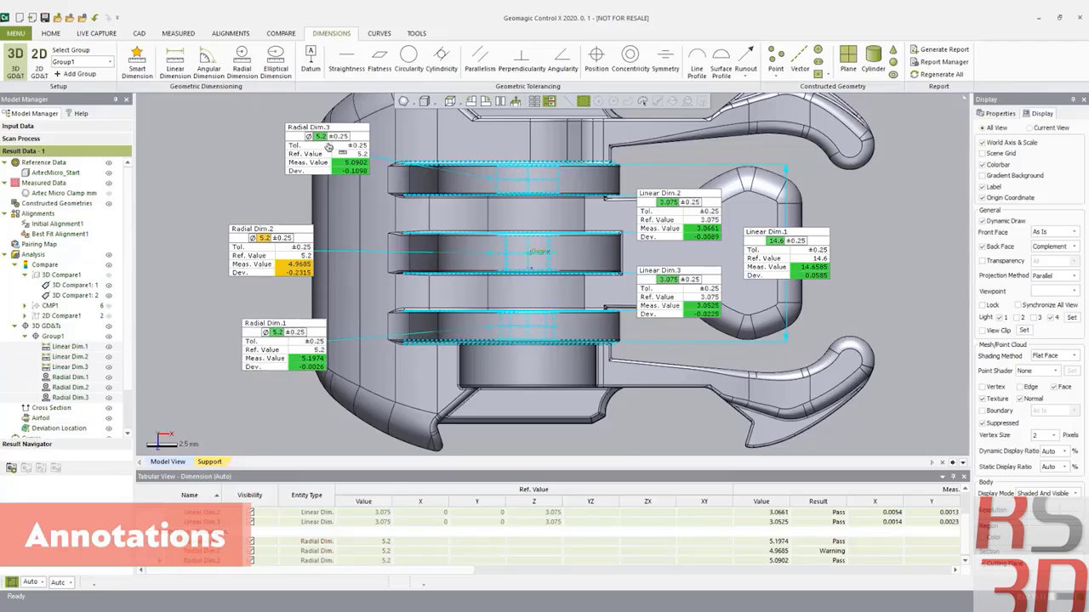
pyautogui.moveTo(302, 154); pyautogui.dragTo(244, 168)
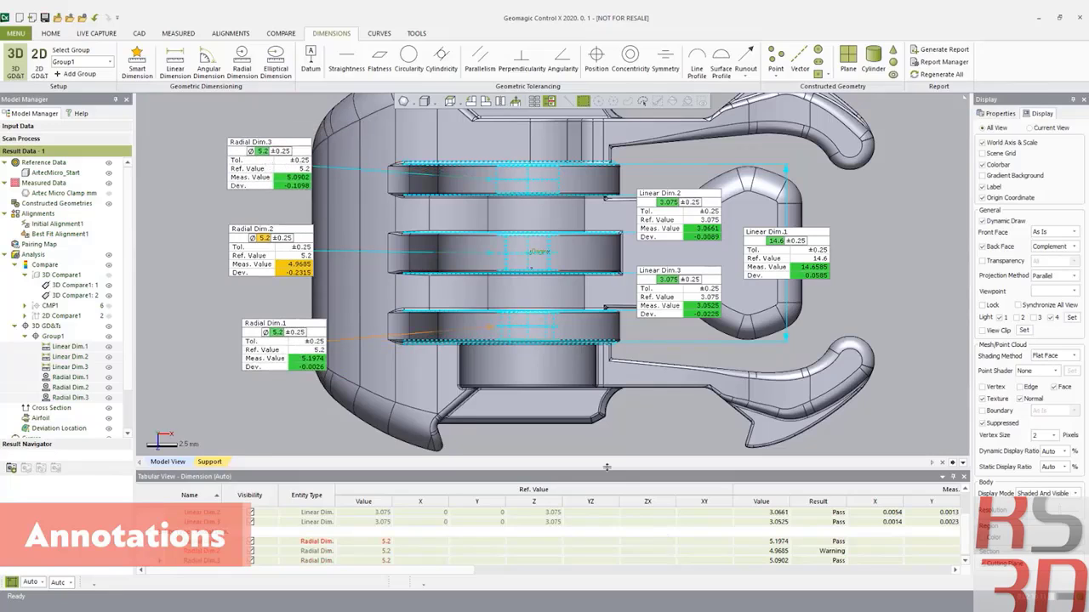
# Update Group1's stored view to show the whole annotated clamp, and move the 14.6 mm label clear of the 3.075 mm labels.
pyautogui.click(44, 339)
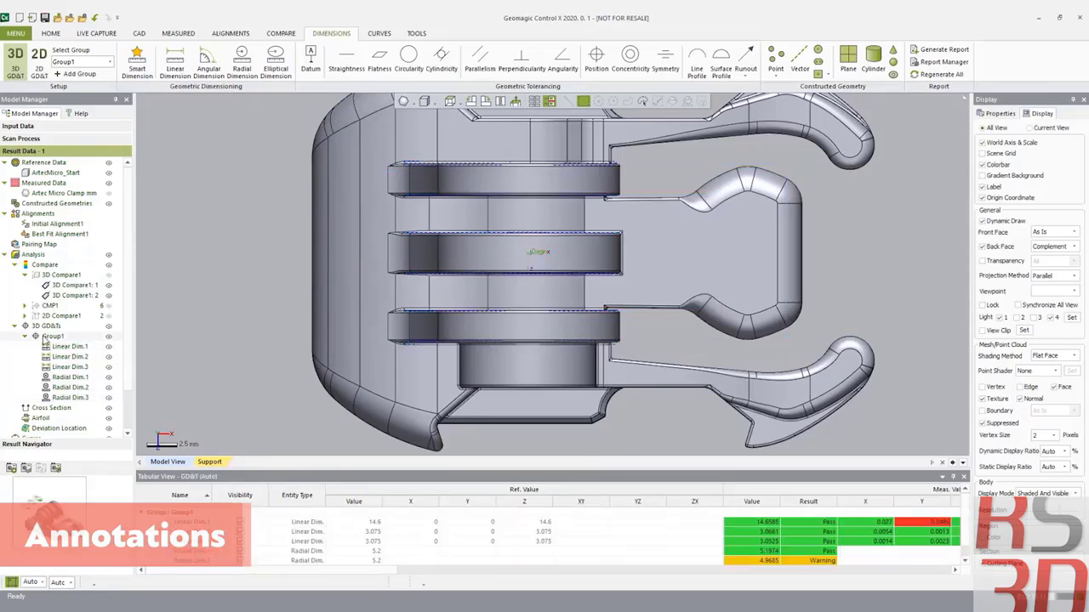
pyautogui.click(56, 469)
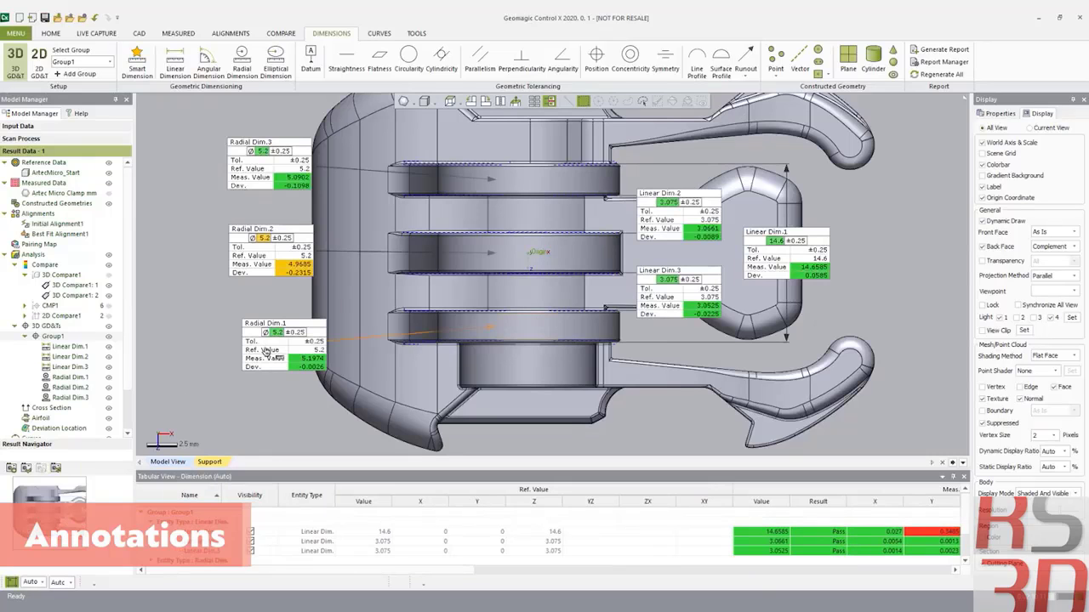
pyautogui.scroll(-2, 485, 359)
pyautogui.scroll(-3, 503, 396)
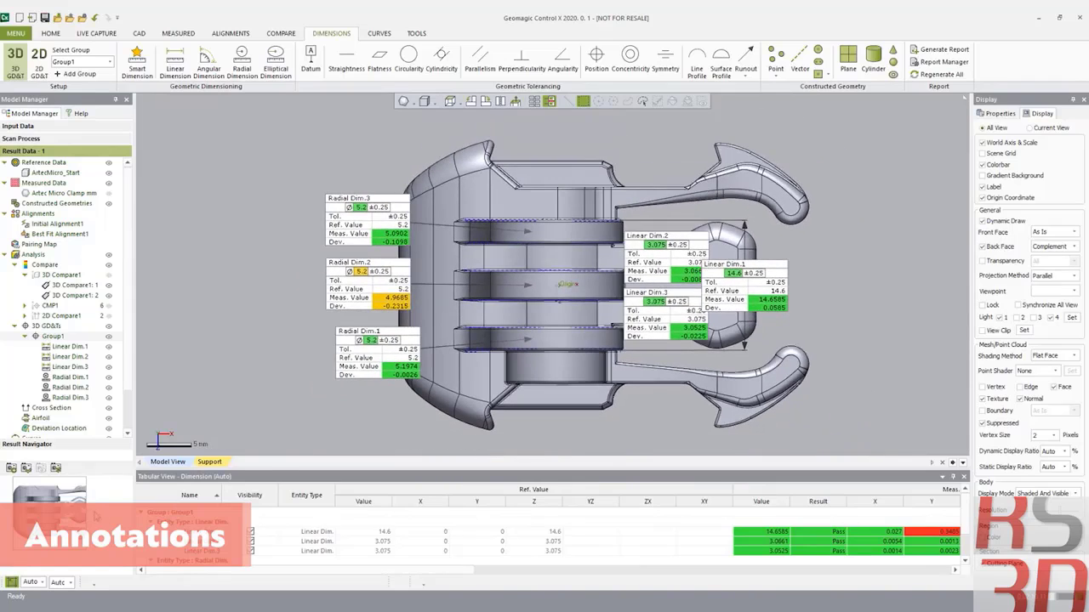
pyautogui.click(56, 469)
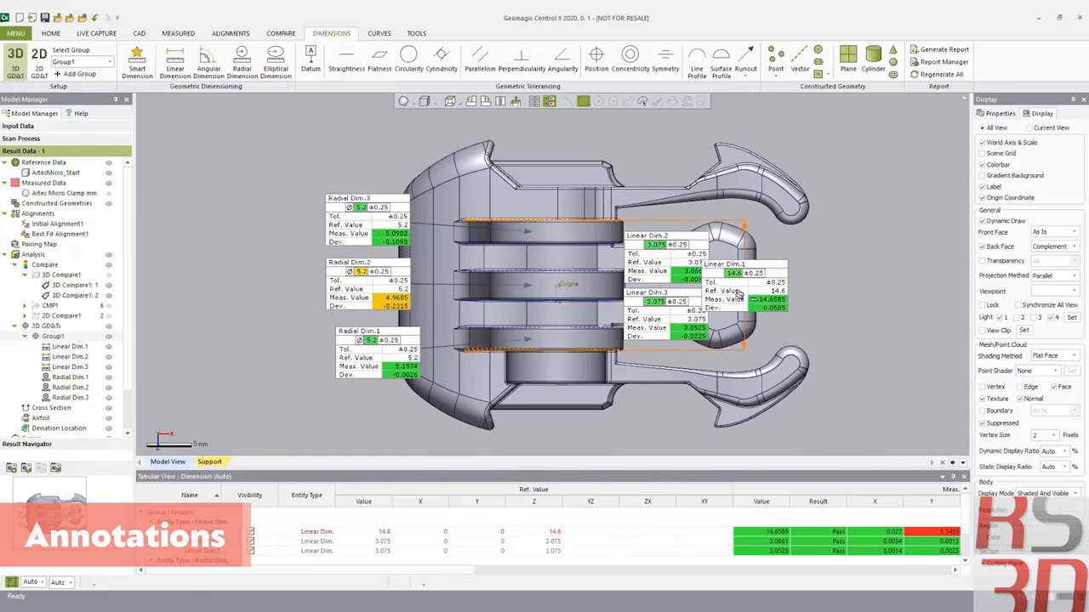
pyautogui.moveTo(739, 294); pyautogui.dragTo(770, 292)
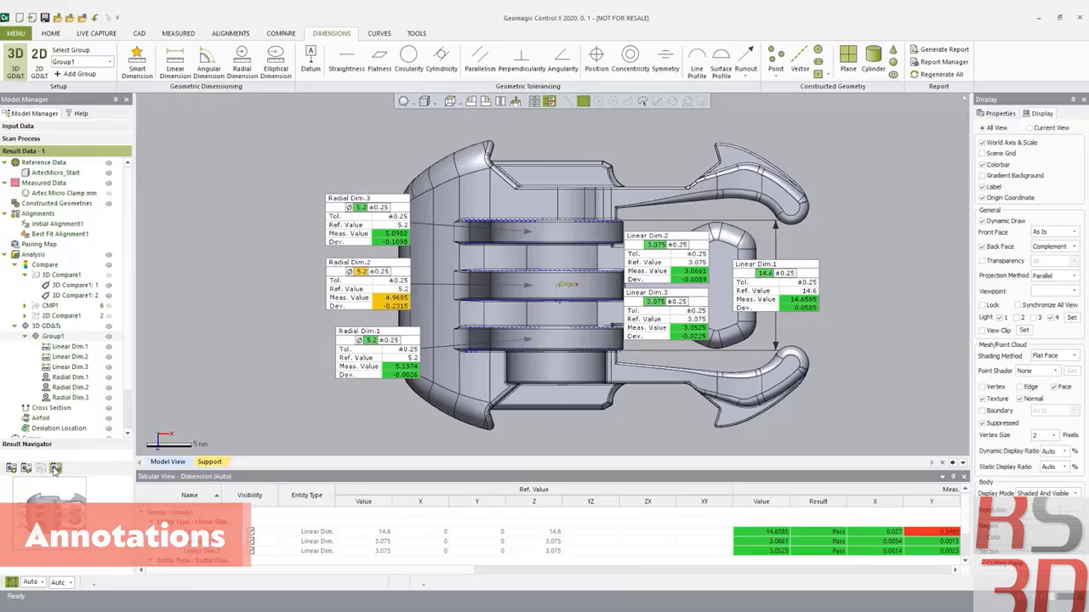
# Hide the Group1 annotations and add a new, active 3D GD&T group.
pyautogui.click(109, 336)
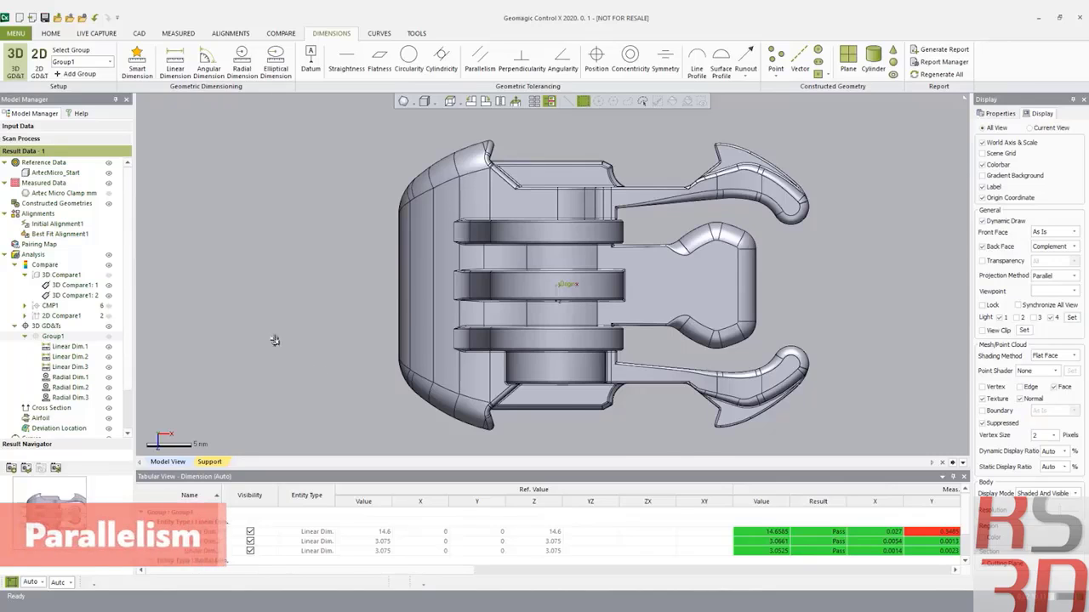
pyautogui.moveTo(272, 336); pyautogui.dragTo(235, 290, button='right')
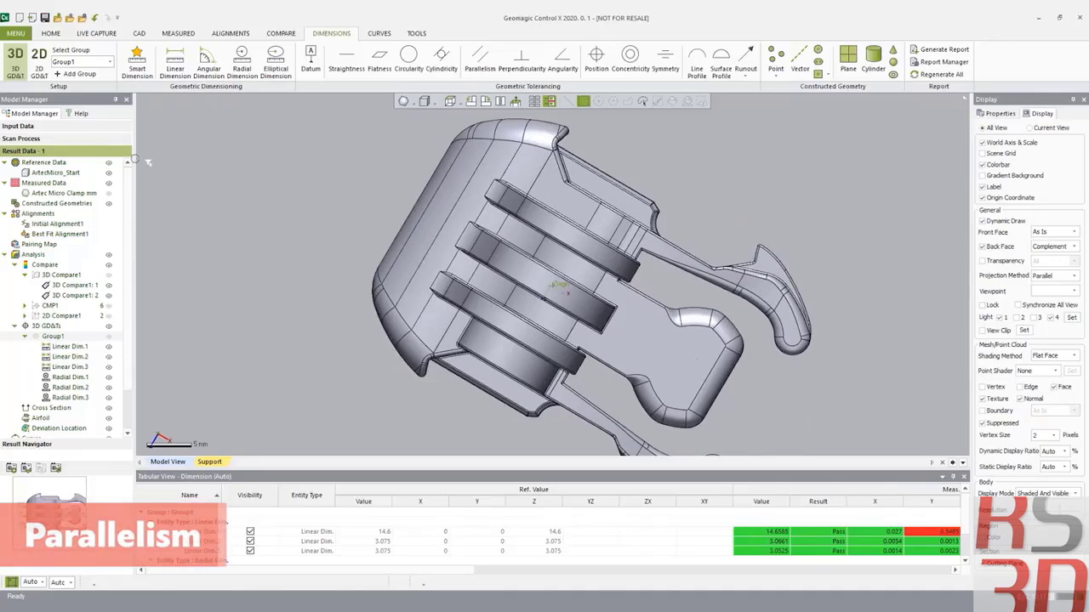
pyautogui.click(82, 74)
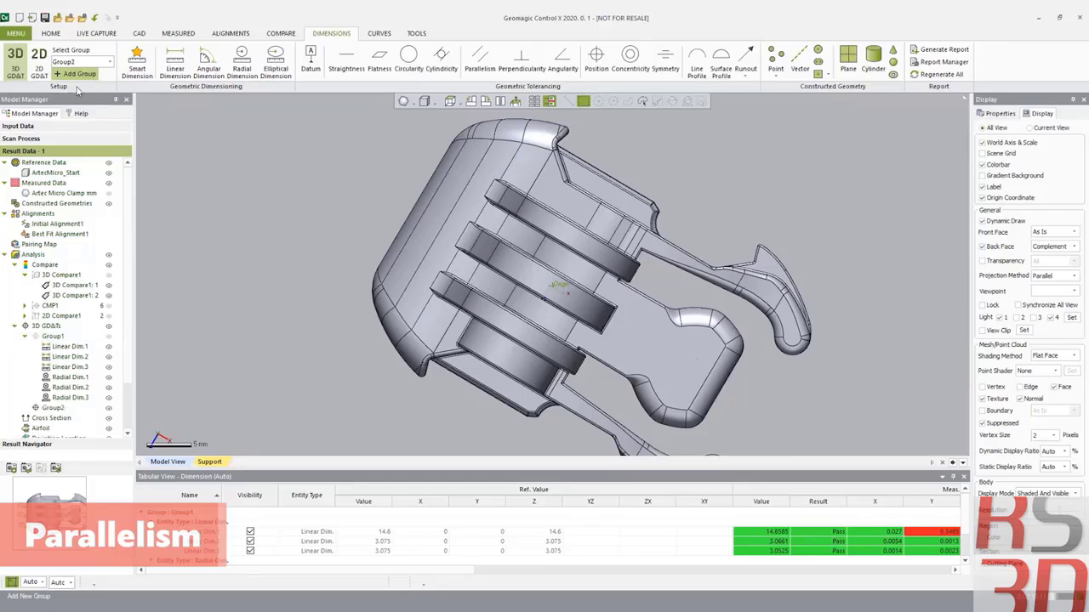
pyautogui.click(63, 409)
pyautogui.moveTo(130, 354); pyautogui.dragTo(137, 409)
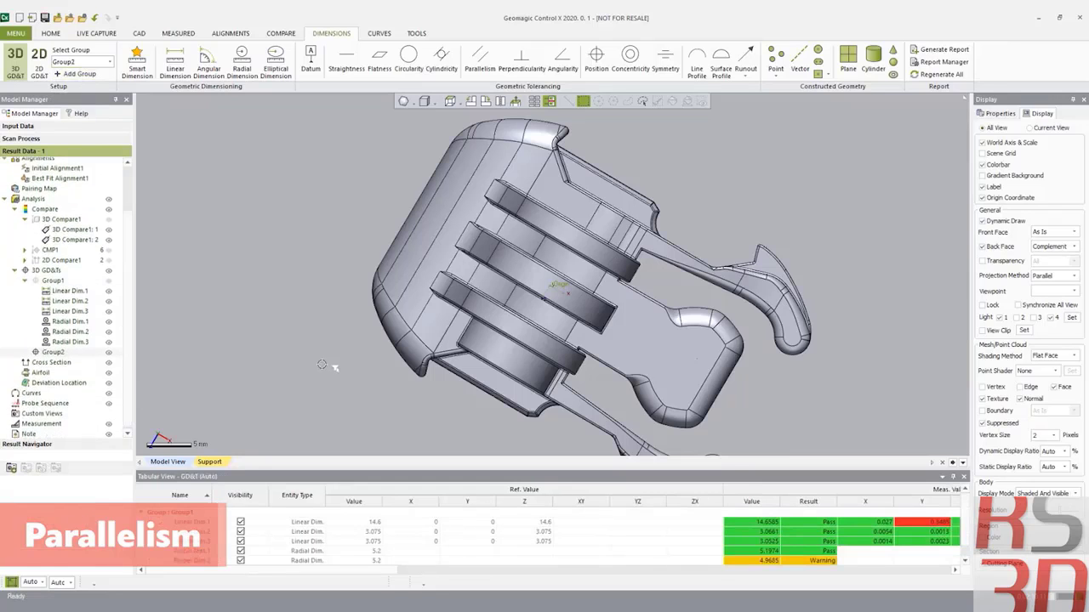
# Create datum A on the outer flat face of the lug farthest from the boss, placing its label outside the part.
pyautogui.moveTo(333, 369); pyautogui.dragTo(184, 215, button='right')
pyautogui.moveTo(715, 382); pyautogui.dragTo(146, 300, button='right')
pyautogui.scroll(3, 517, 234)
pyautogui.moveTo(517, 234); pyautogui.dragTo(378, 249, button='right')
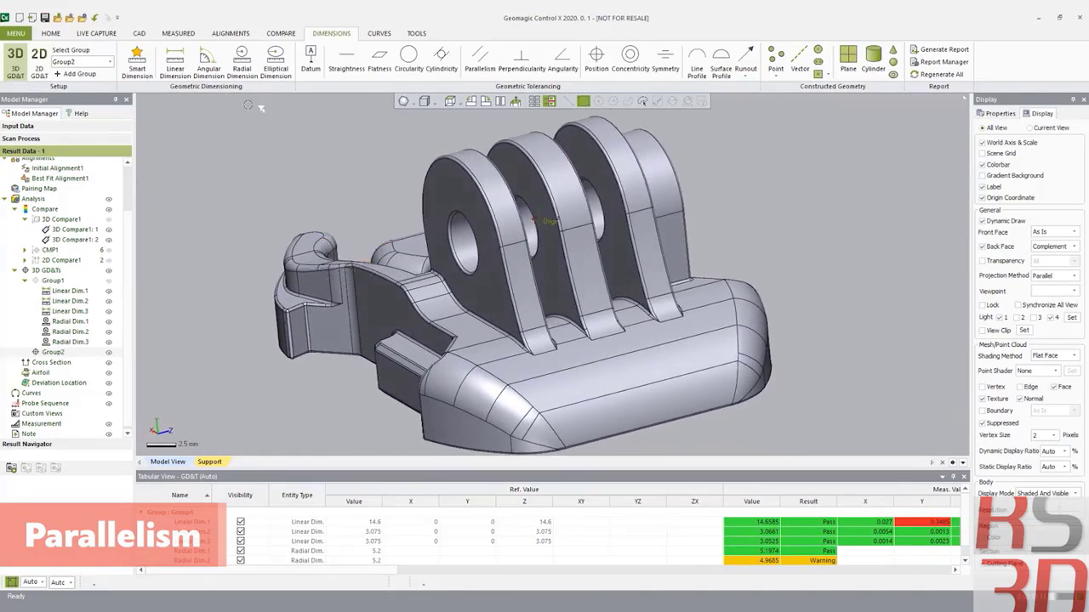
pyautogui.click(310, 58)
pyautogui.click(448, 194)
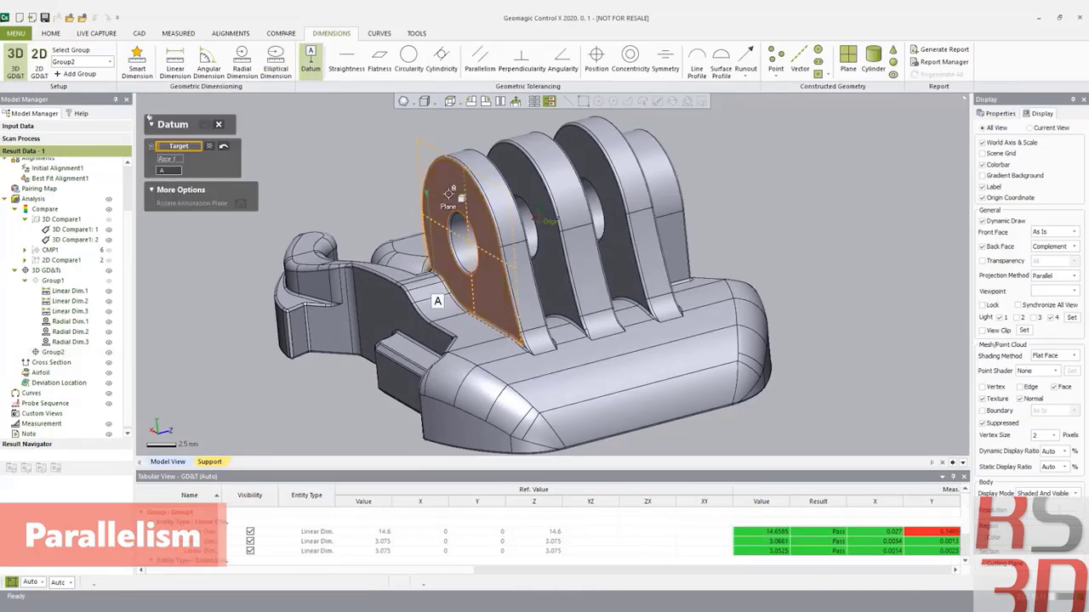
pyautogui.click(336, 178)
pyautogui.click(399, 380)
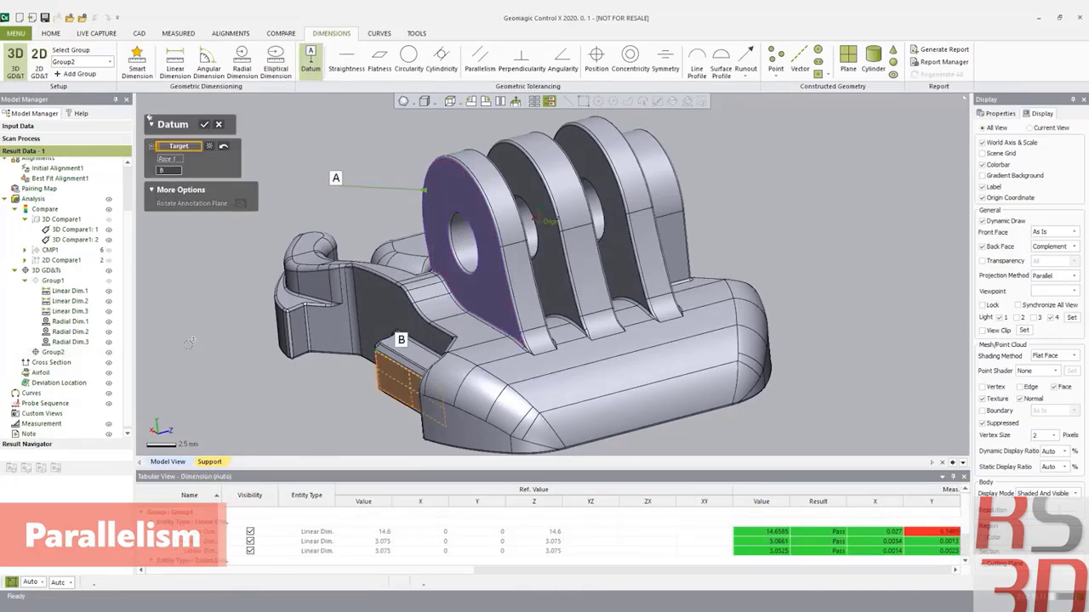
pyautogui.click(204, 125)
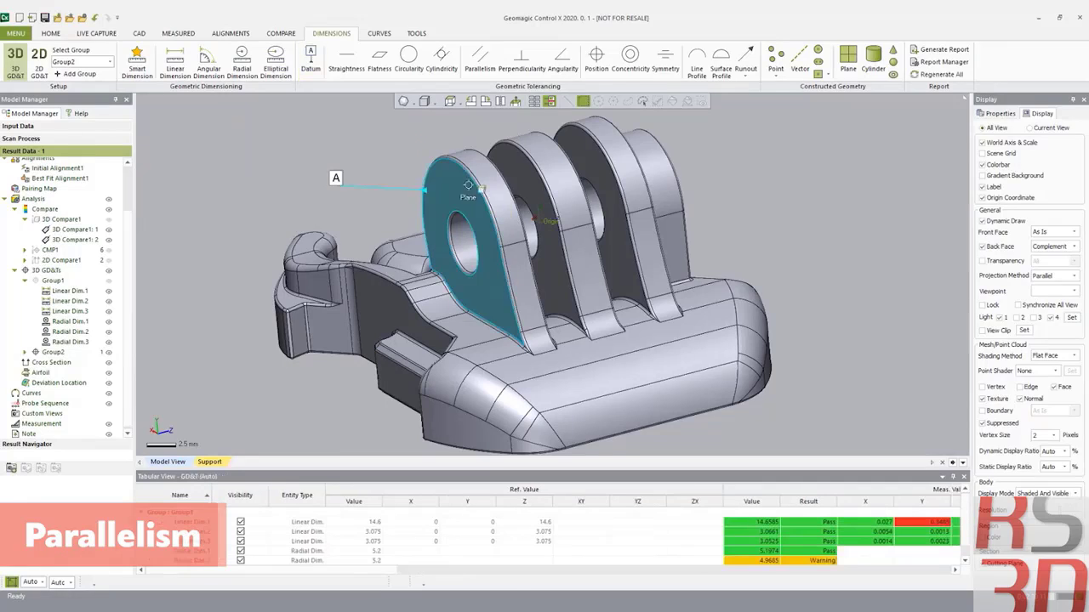
# Add a parallelism callout with 0.25 mm tolerance relative to datum A on the middle lug's face nearest the datum lug.
pyautogui.click(481, 63)
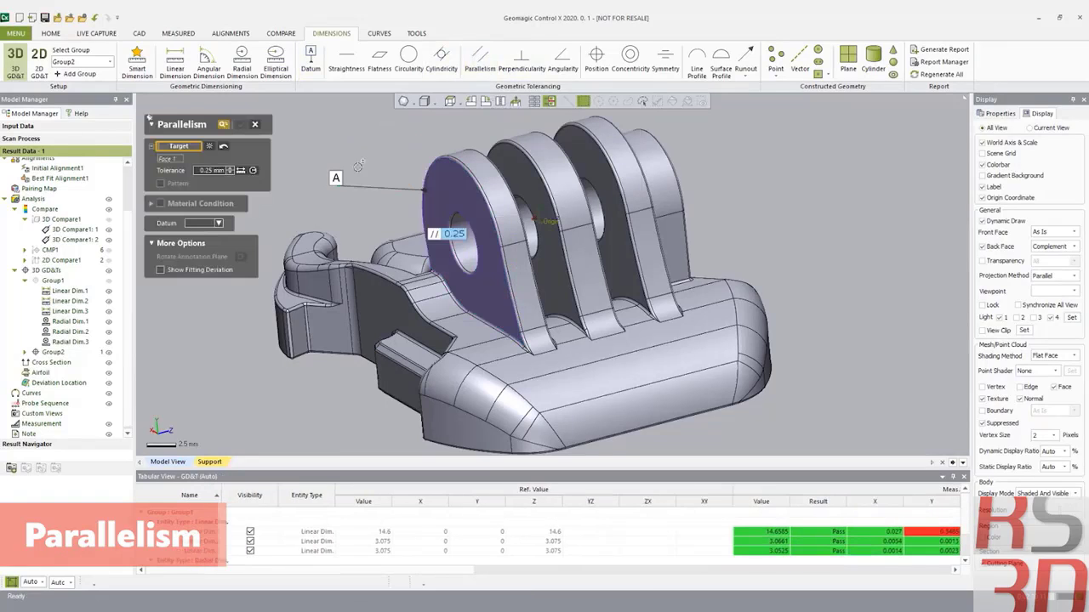
pyautogui.click(222, 147)
pyautogui.click(536, 183)
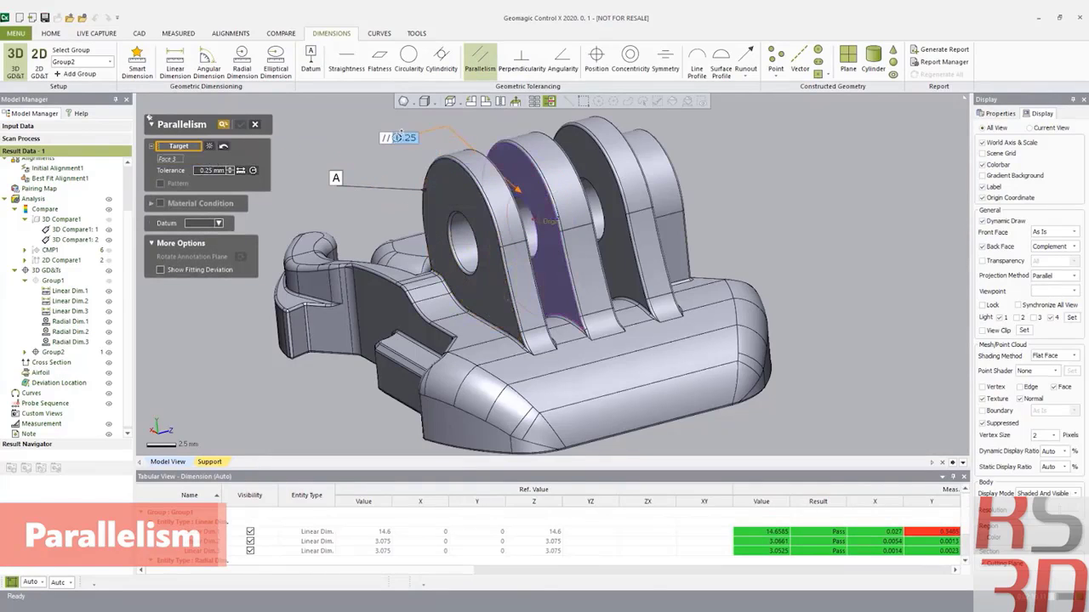
pyautogui.click(396, 136)
pyautogui.click(219, 224)
pyautogui.click(203, 238)
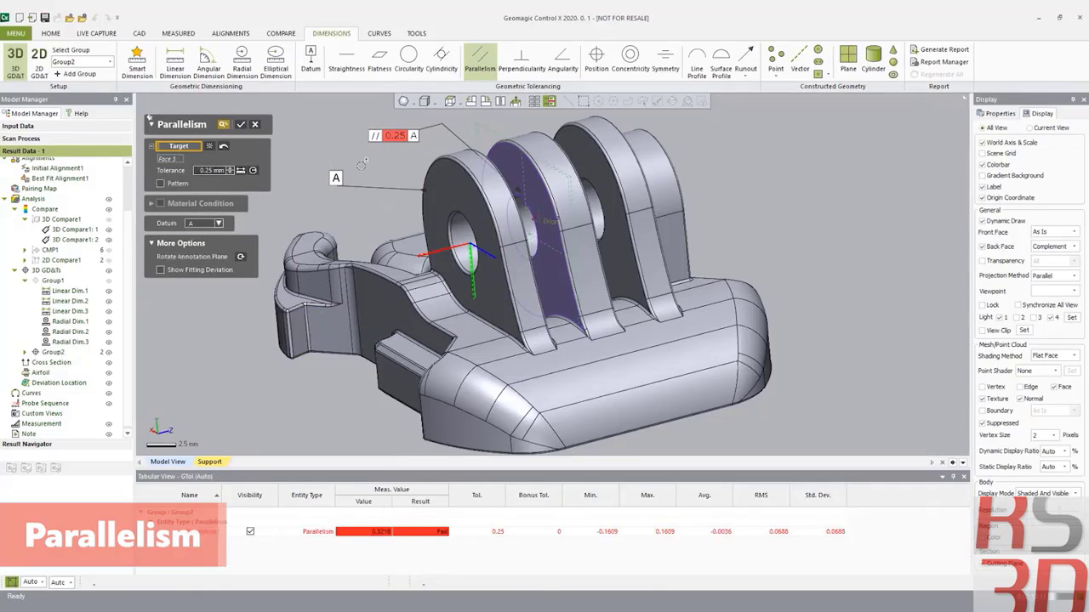
pyautogui.click(240, 124)
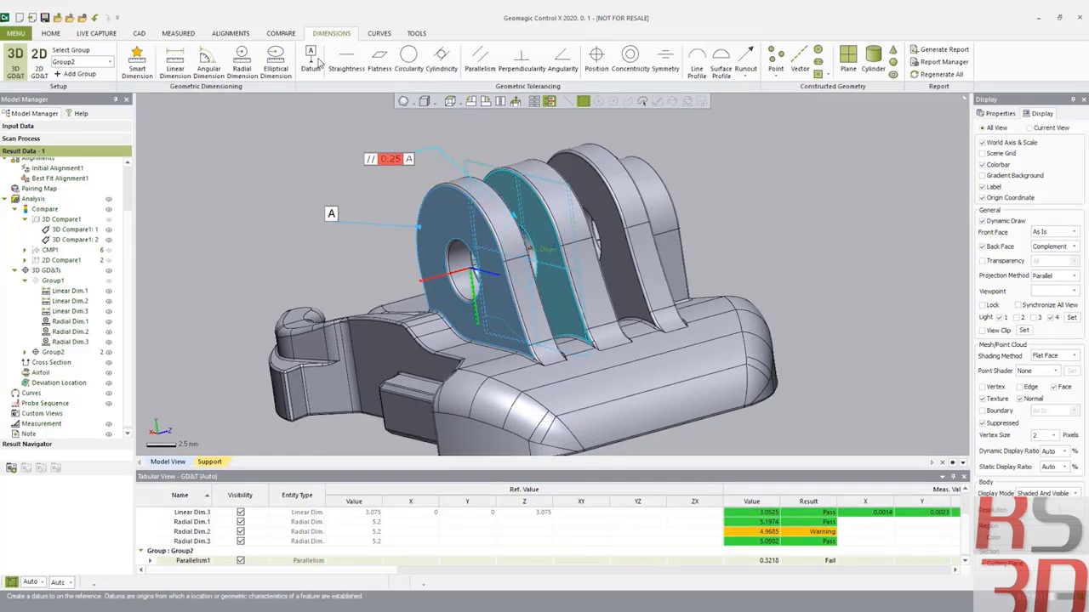
# Create datum B on the cylindrical hole of the lug farthest from the boss, placing its label beside the lug.
pyautogui.click(316, 63)
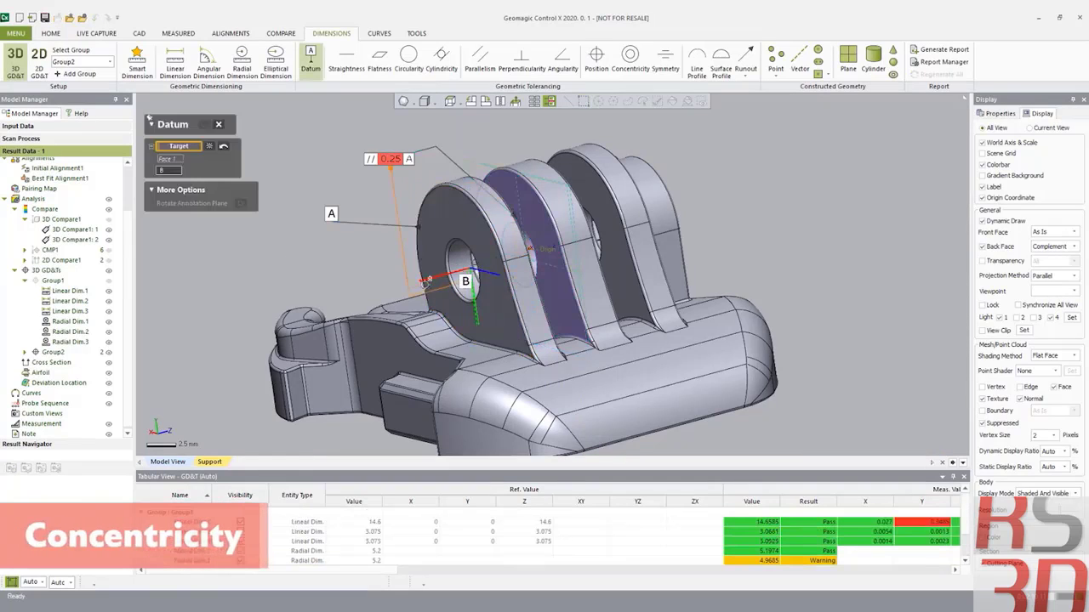
pyautogui.click(209, 148)
pyautogui.click(459, 281)
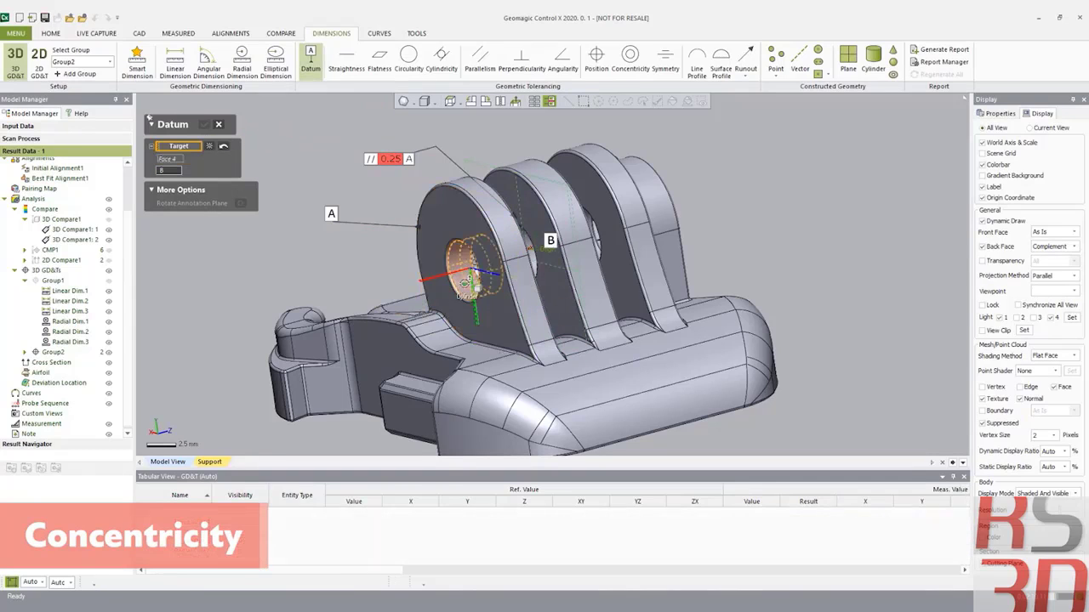
pyautogui.click(389, 303)
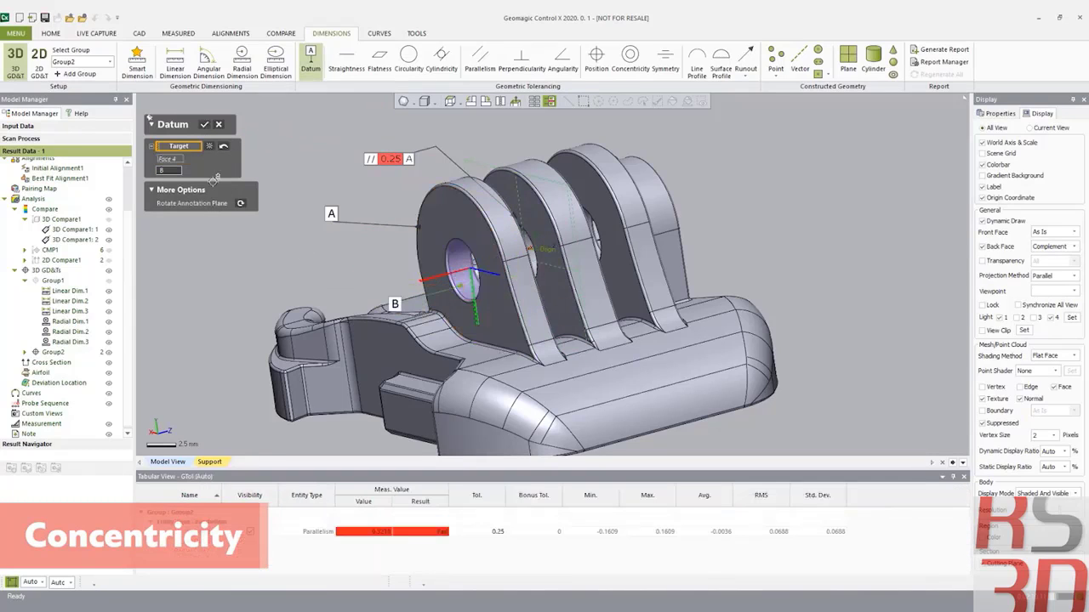
pyautogui.click(204, 126)
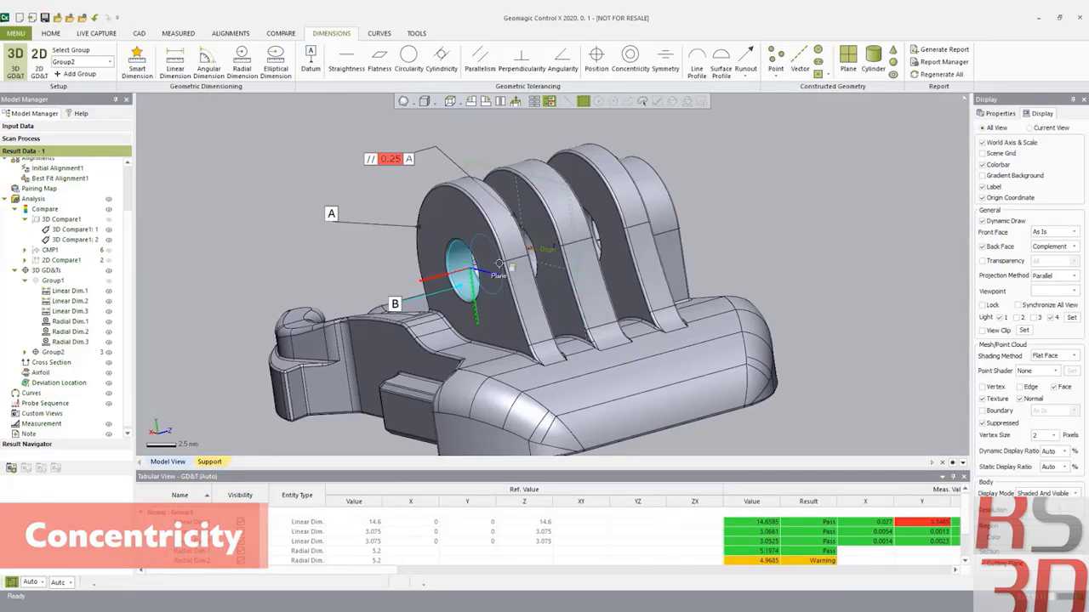
# Add a concentricity callout with 0.25 mm tolerance relative to datum B on the middle lug's hole, placing its label above the lugs.
pyautogui.click(630, 58)
pyautogui.moveTo(557, 285); pyautogui.dragTo(536, 273, button='right')
pyautogui.scroll(4, 533, 273)
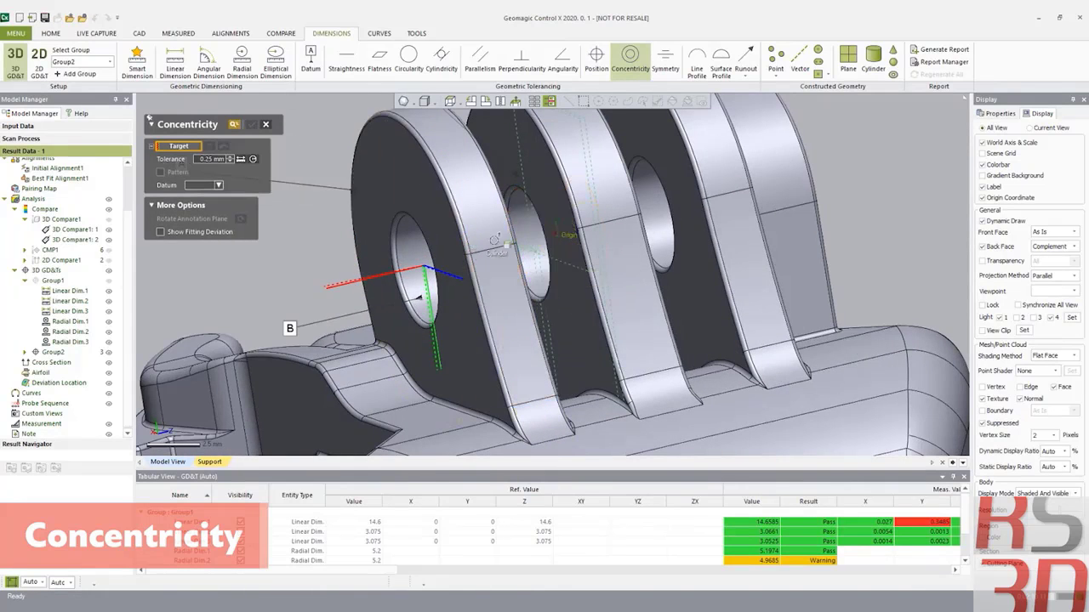
pyautogui.click(532, 242)
pyautogui.keyDown('ctrl'); pyautogui.moveTo(416, 183); pyautogui.dragTo(420, 241, button='right'); pyautogui.keyUp('ctrl')
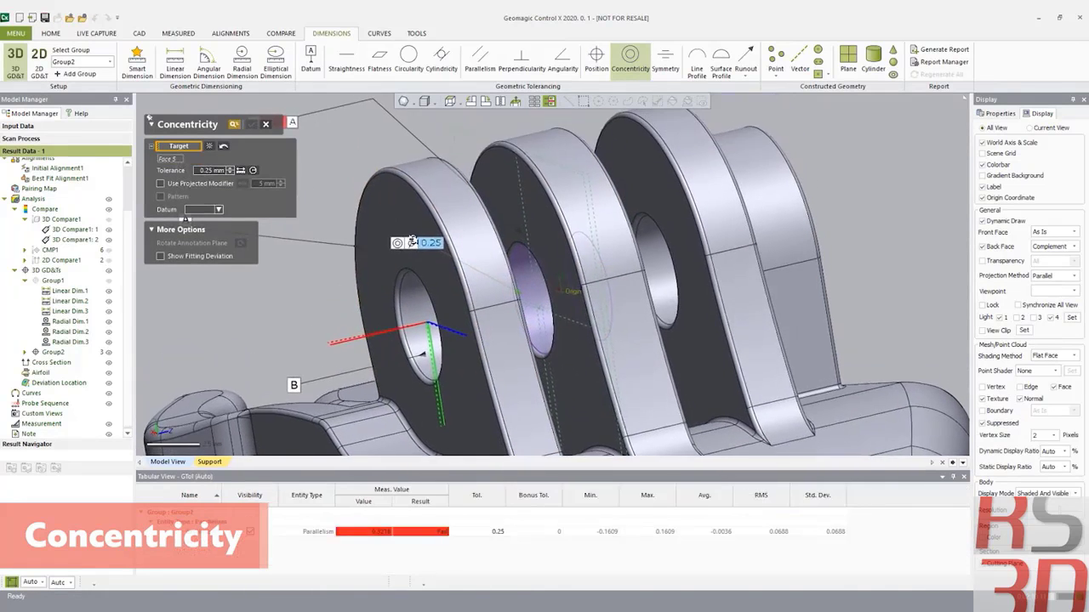
pyautogui.click(366, 167)
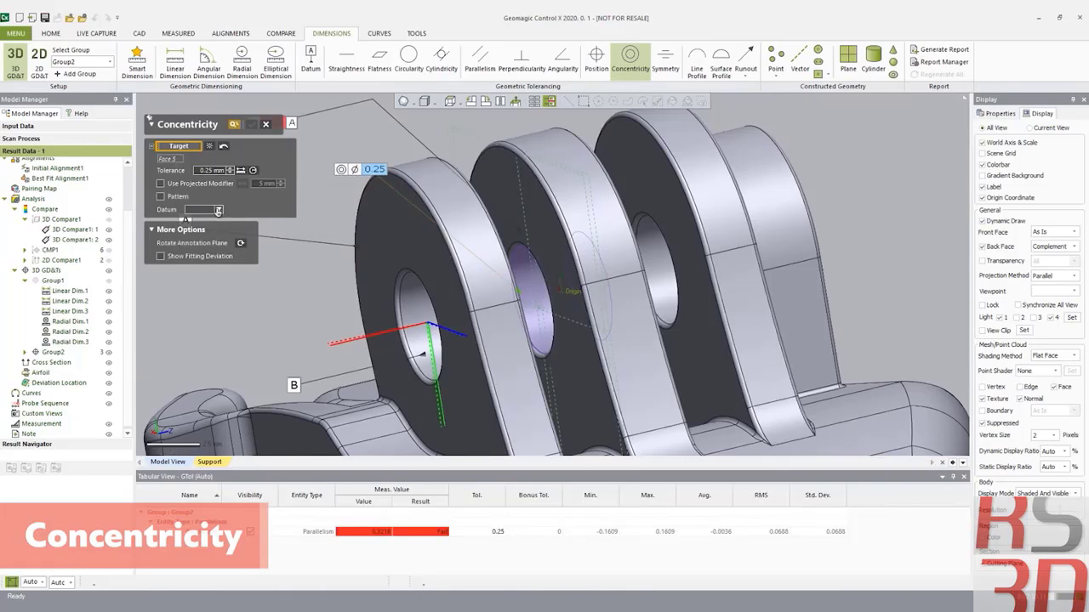
pyautogui.click(219, 210)
pyautogui.click(201, 231)
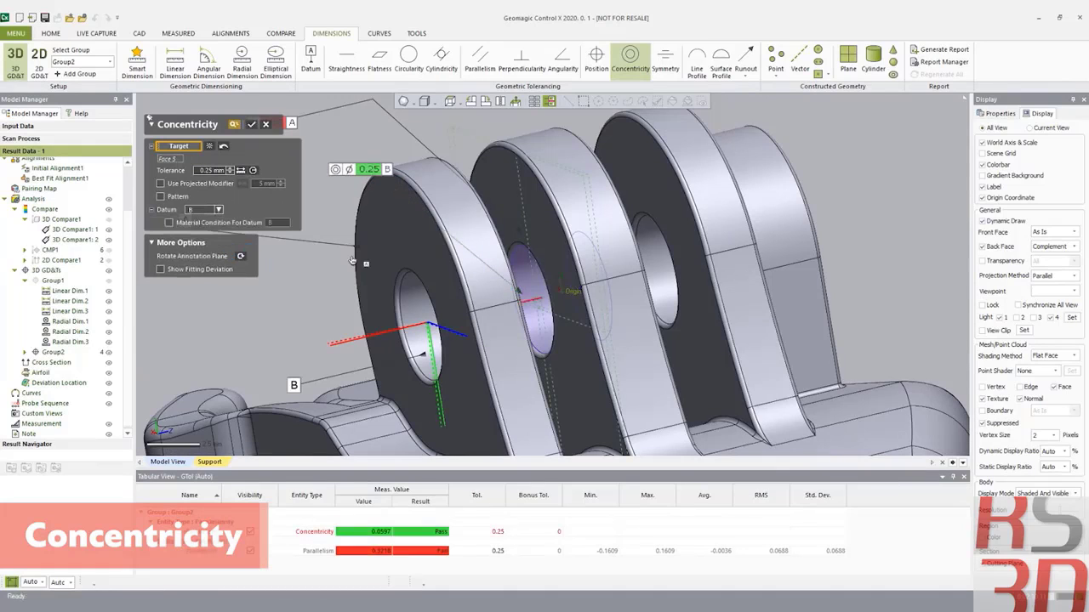
pyautogui.click(253, 126)
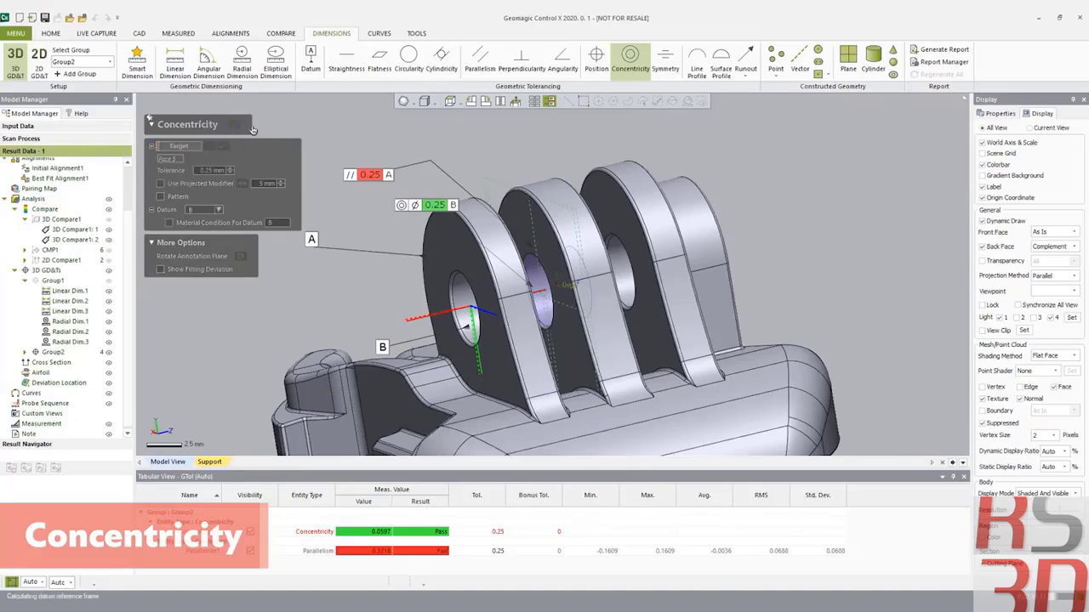
# Apply the annotation preset showing name, tolerance and measured value to the concentricity and parallelism callouts.
pyautogui.rightClick(437, 207)
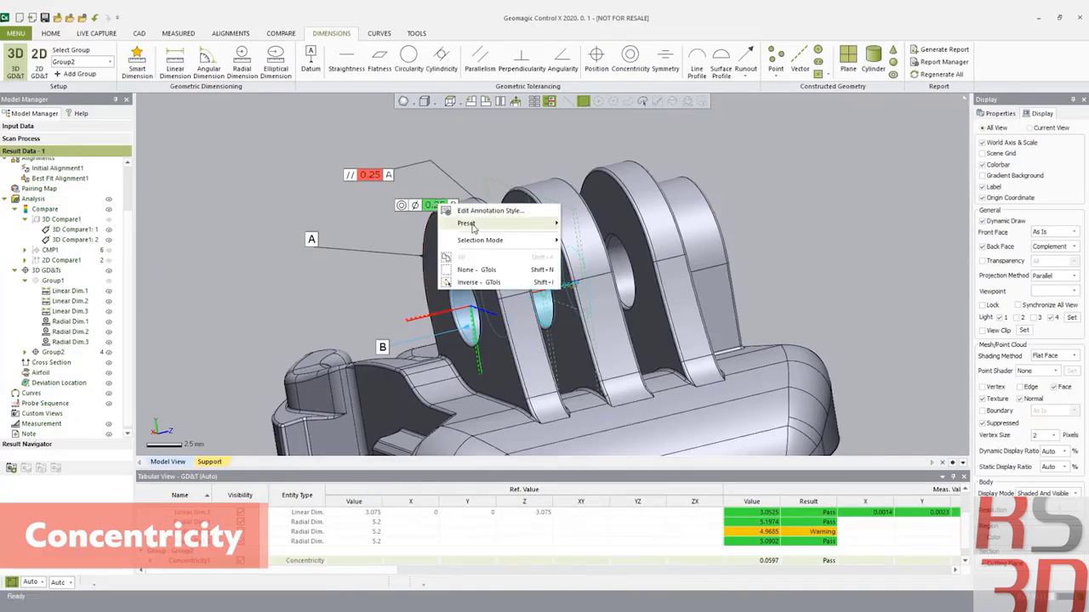
pyautogui.moveTo(477, 223)
pyautogui.click(595, 250)
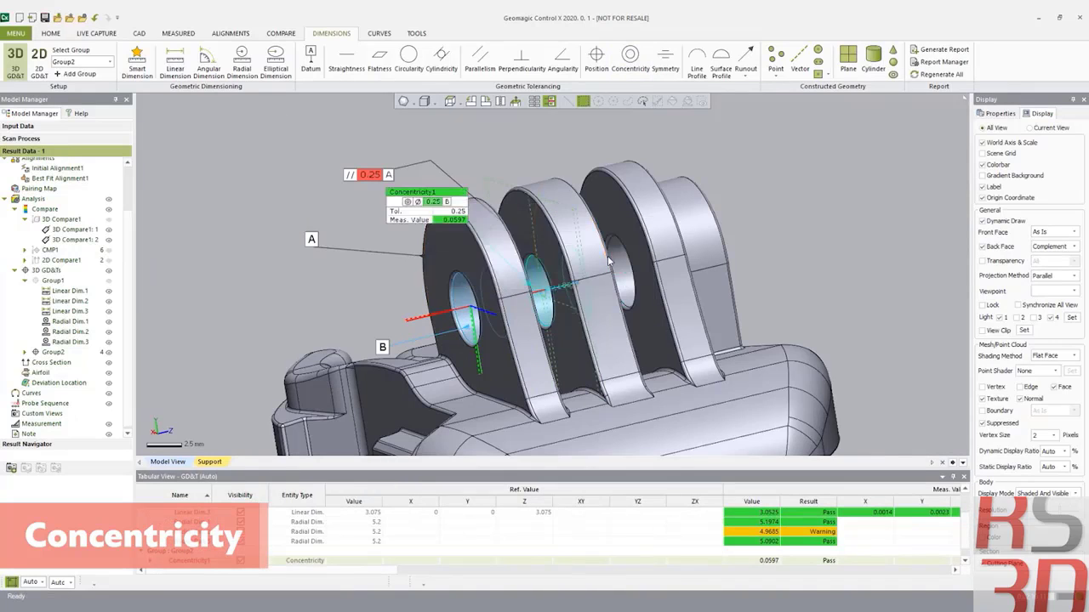
pyautogui.rightClick(375, 176)
pyautogui.moveTo(442, 193)
pyautogui.click(567, 235)
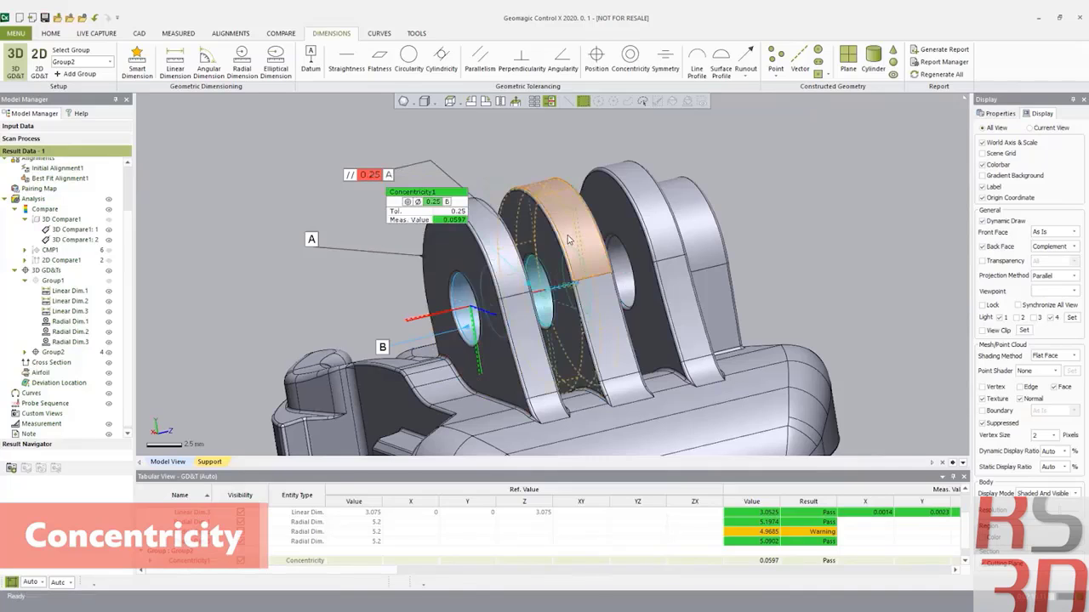
pyautogui.rightClick(377, 176)
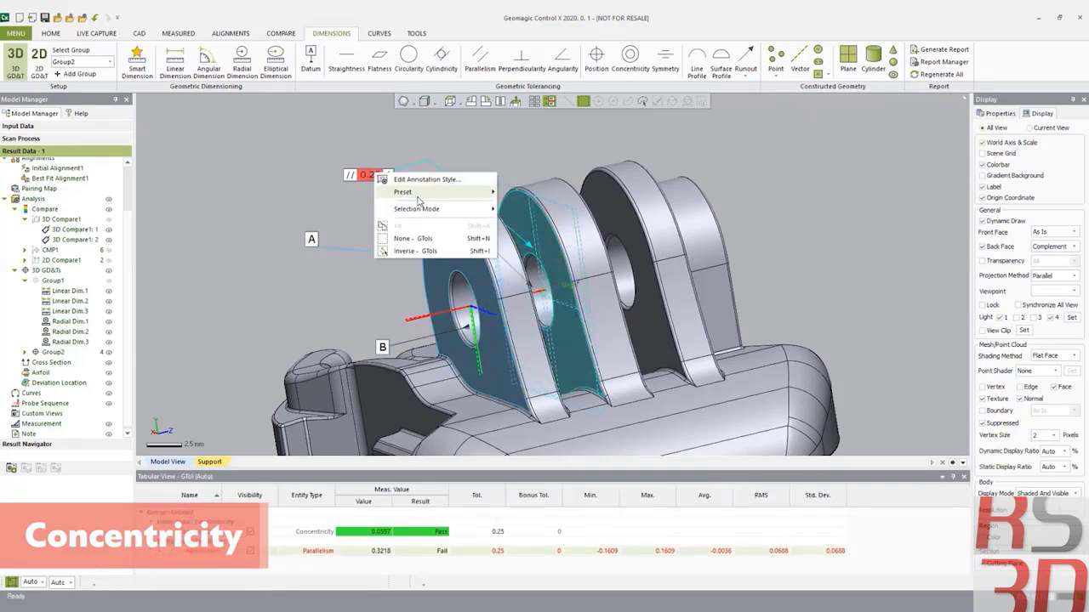
pyautogui.moveTo(421, 192)
pyautogui.click(565, 228)
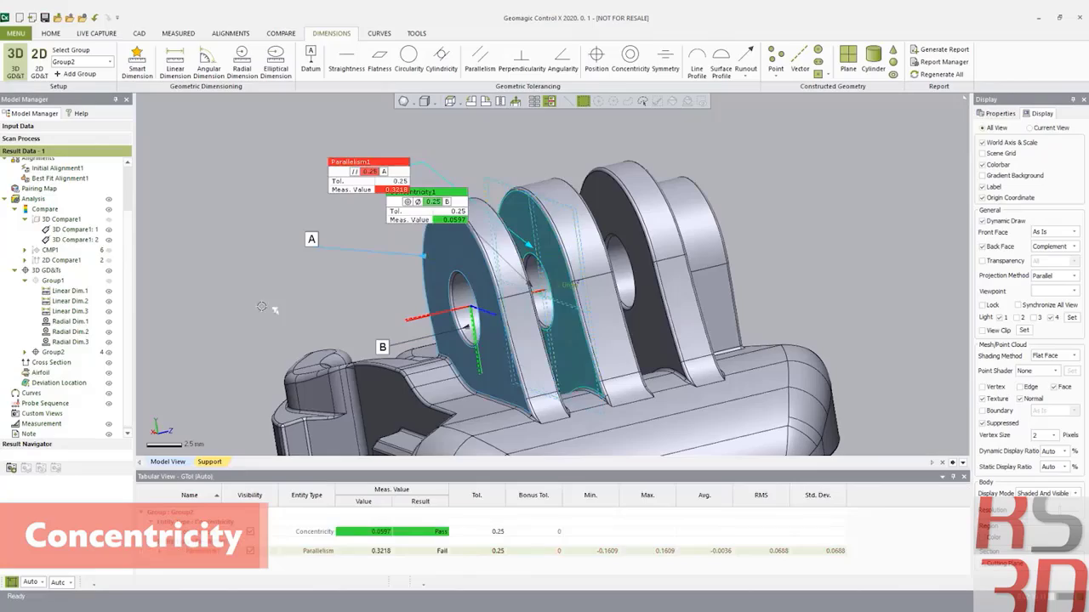
# Place the parallelism callout above the lugs and the concentricity callout below them, and hide the Group2 annotations.
pyautogui.click(264, 228)
pyautogui.moveTo(331, 318)
pyautogui.mouseDown(button='right')
pyautogui.moveTo(703, 320)
pyautogui.moveTo(285, 321)
pyautogui.mouseUp(button='right')
pyautogui.scroll(-3, 420, 337)
pyautogui.moveTo(609, 360)
pyautogui.mouseDown(button='right')
pyautogui.moveTo(589, 334)
pyautogui.moveTo(563, 347)
pyautogui.mouseUp(button='right')
pyautogui.keyDown('ctrl'); pyautogui.moveTo(563, 347); pyautogui.dragTo(588, 379, button='right'); pyautogui.keyUp('ctrl')
pyautogui.moveTo(520, 251)
pyautogui.mouseDown()
pyautogui.moveTo(583, 241)
pyautogui.moveTo(621, 199)
pyautogui.moveTo(682, 256)
pyautogui.moveTo(706, 305)
pyautogui.moveTo(619, 371)
pyautogui.moveTo(604, 397)
pyautogui.mouseUp()
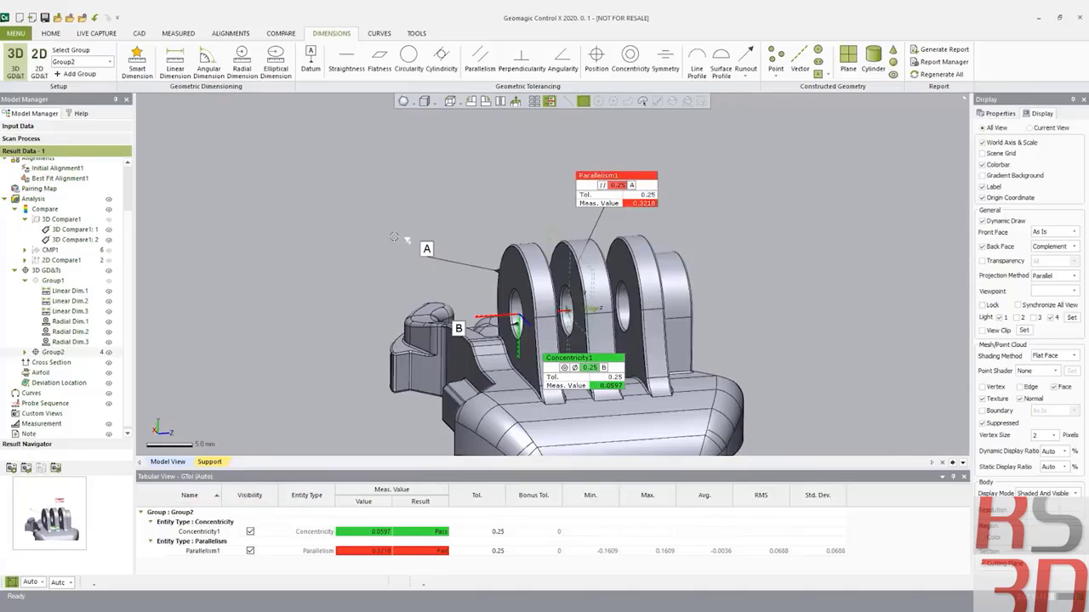
pyautogui.click(108, 352)
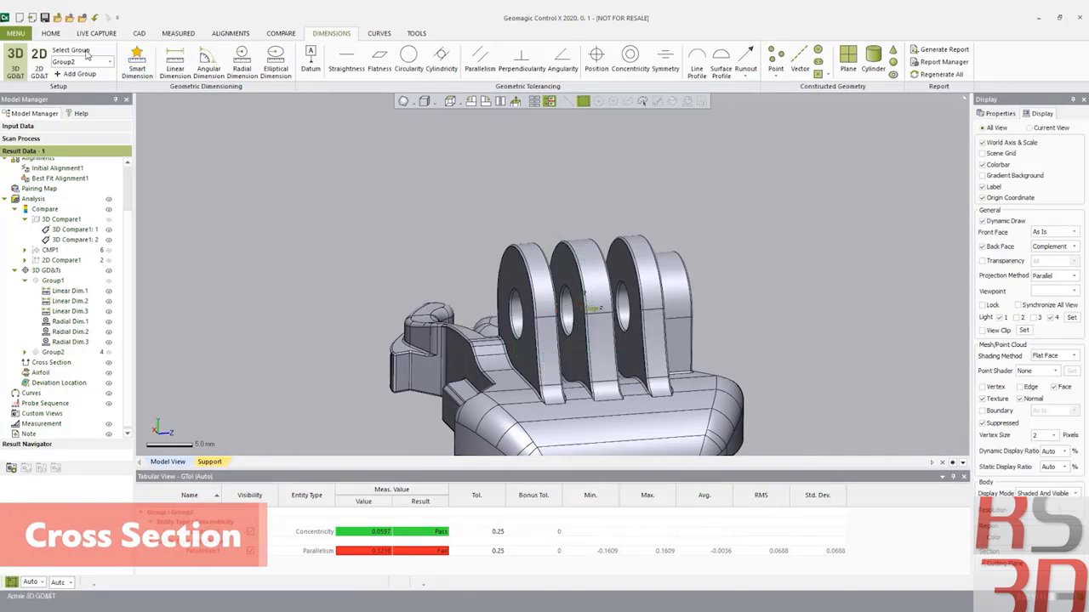
# Add a 2D GD&T cross section offset 12 mm from the Y plane, flipped towards the clamp's base.
pyautogui.click(38, 63)
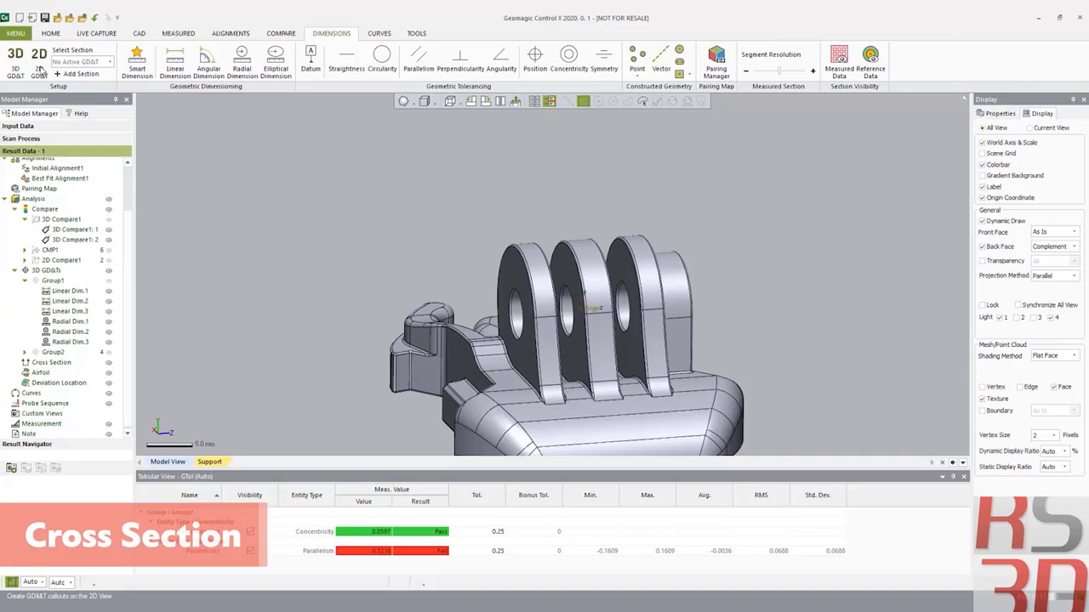
pyautogui.click(39, 68)
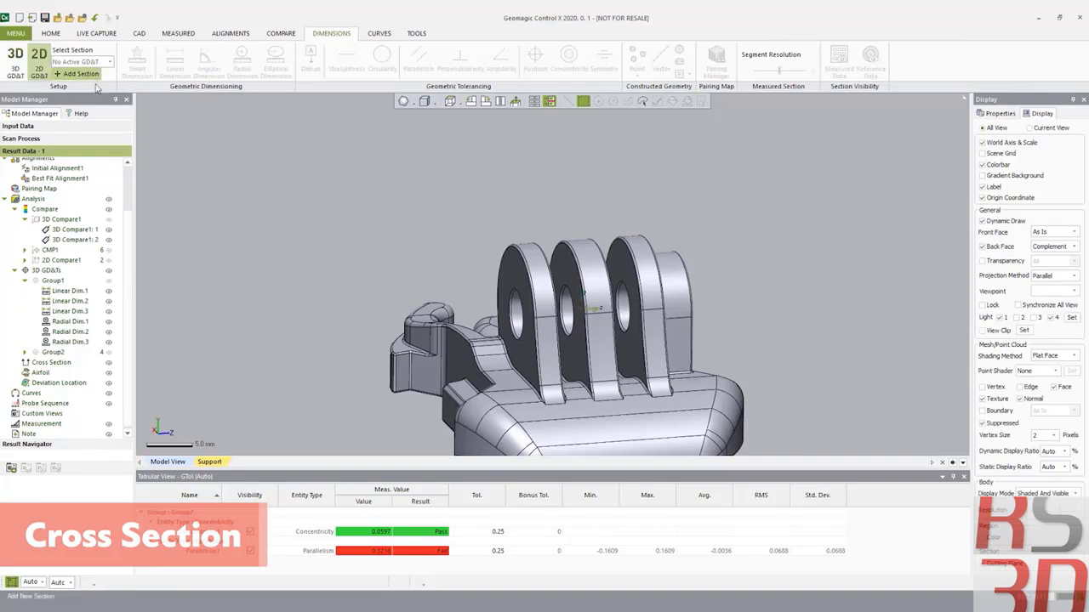
pyautogui.click(78, 74)
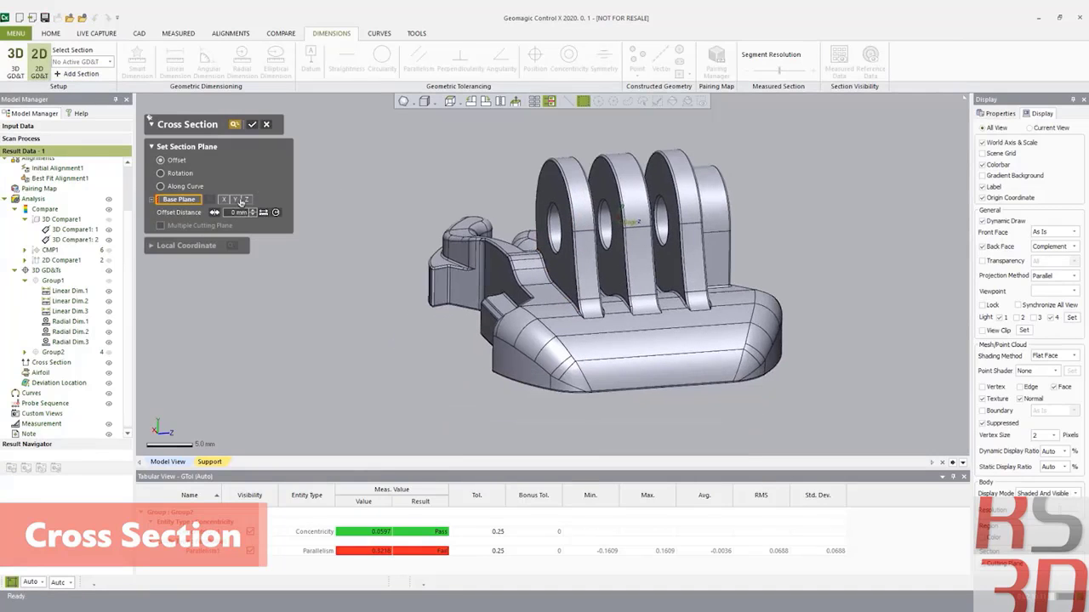
pyautogui.click(235, 200)
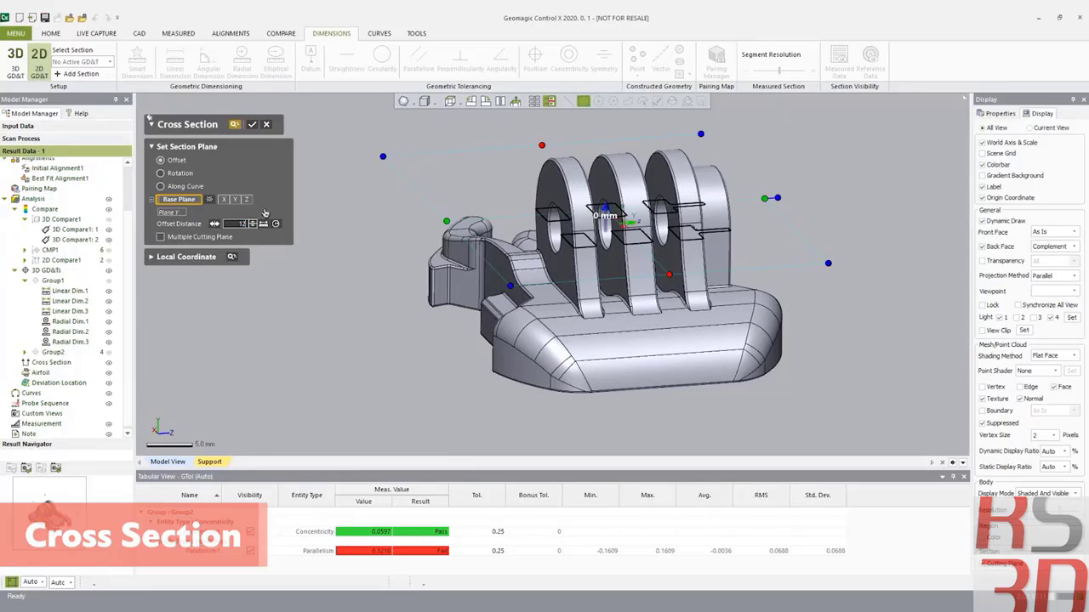
pyautogui.press('Return')
pyautogui.click(214, 225)
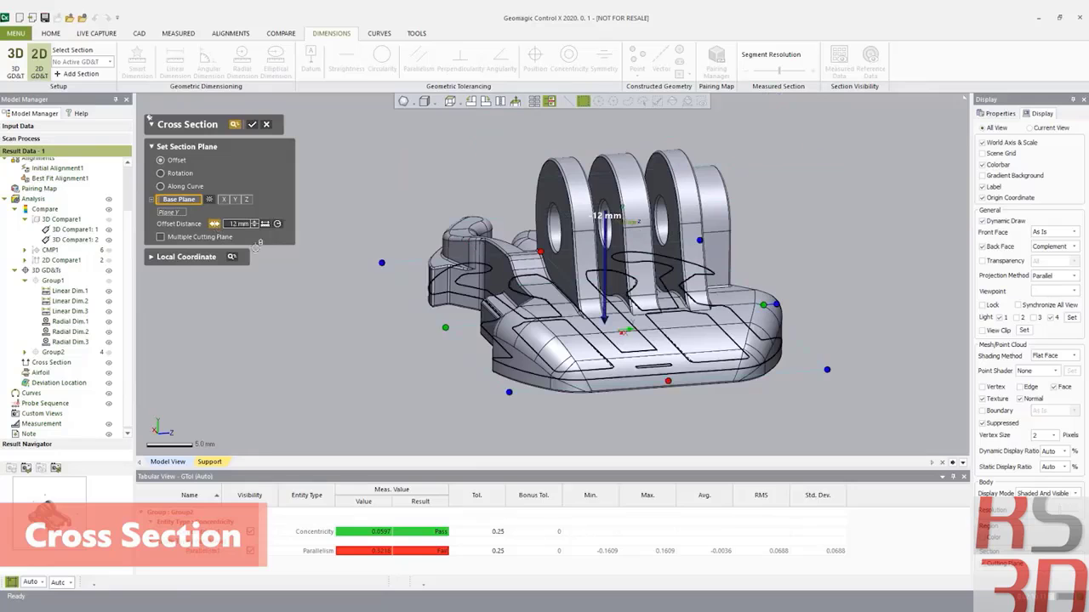
pyautogui.click(251, 125)
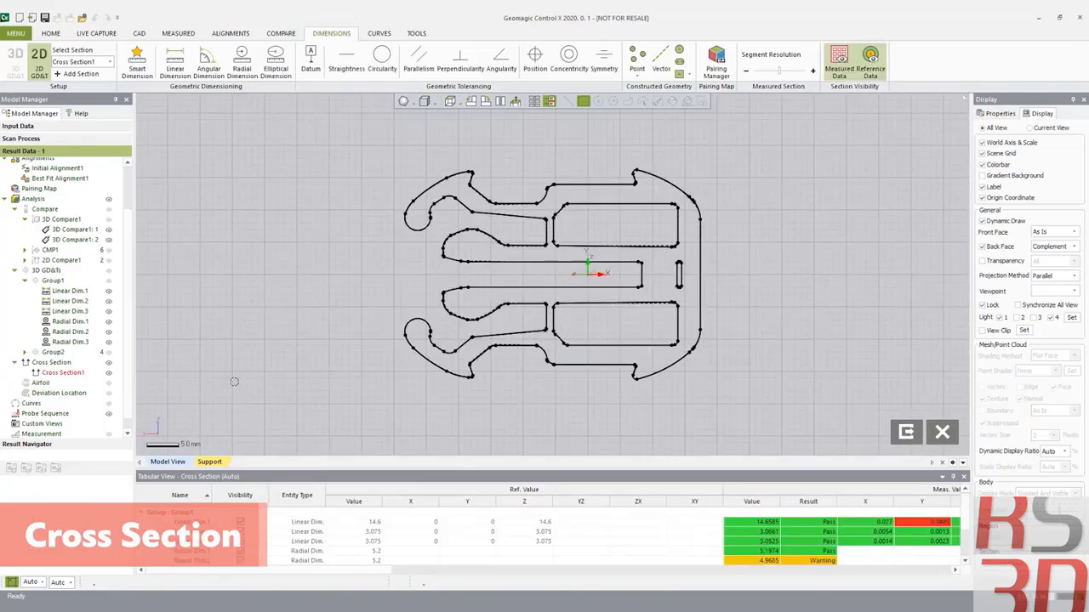
# Add a smart dimension with ±0.1 tolerance between the section's two outer straight edges, placing it beyond the profile's rounded end.
pyautogui.click(135, 67)
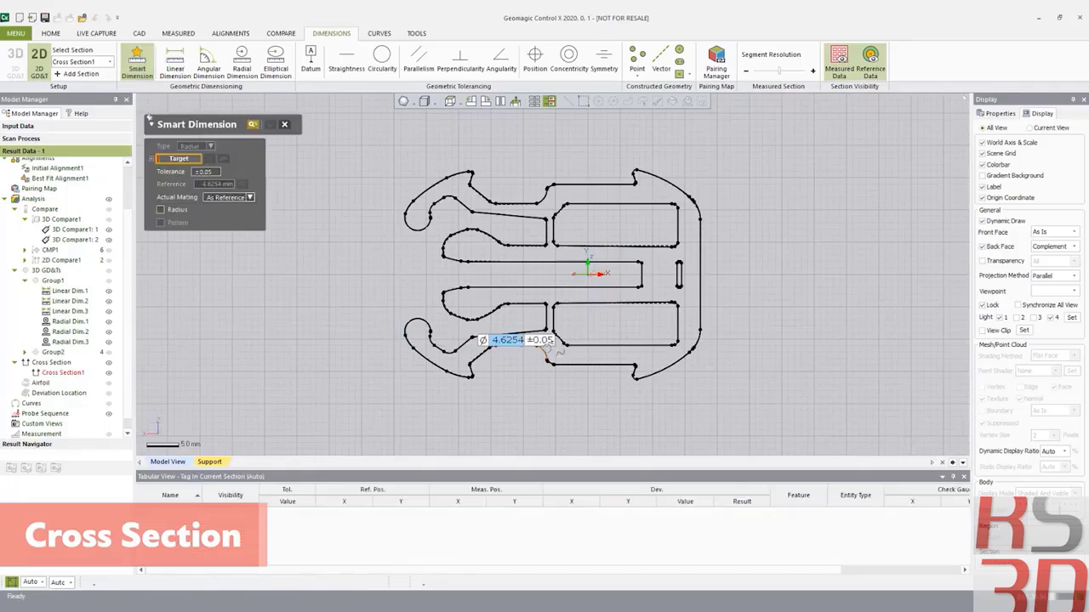
pyautogui.click(589, 363)
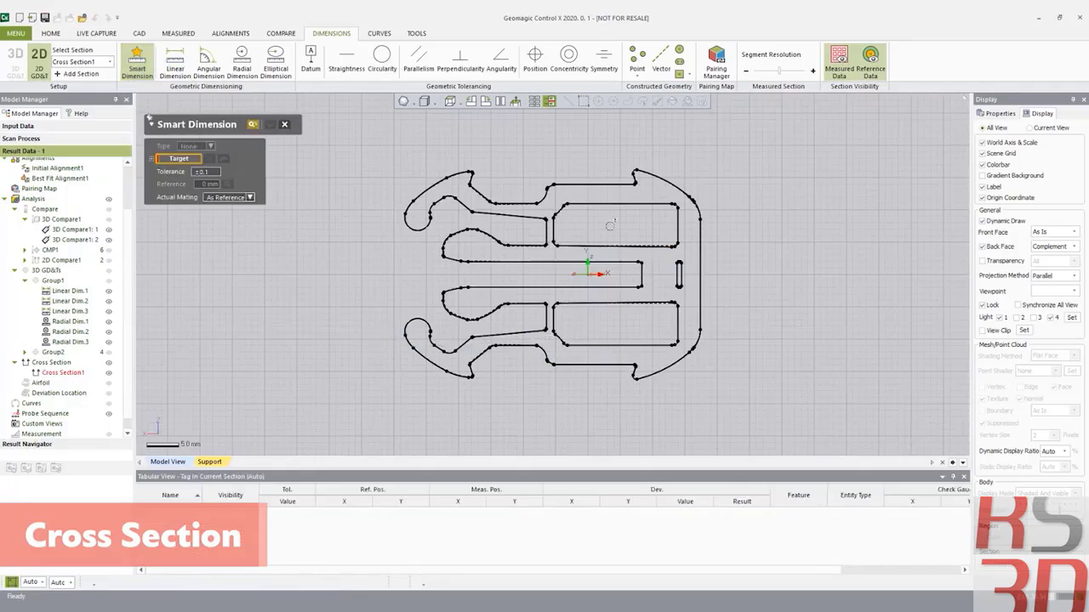
pyautogui.click(582, 184)
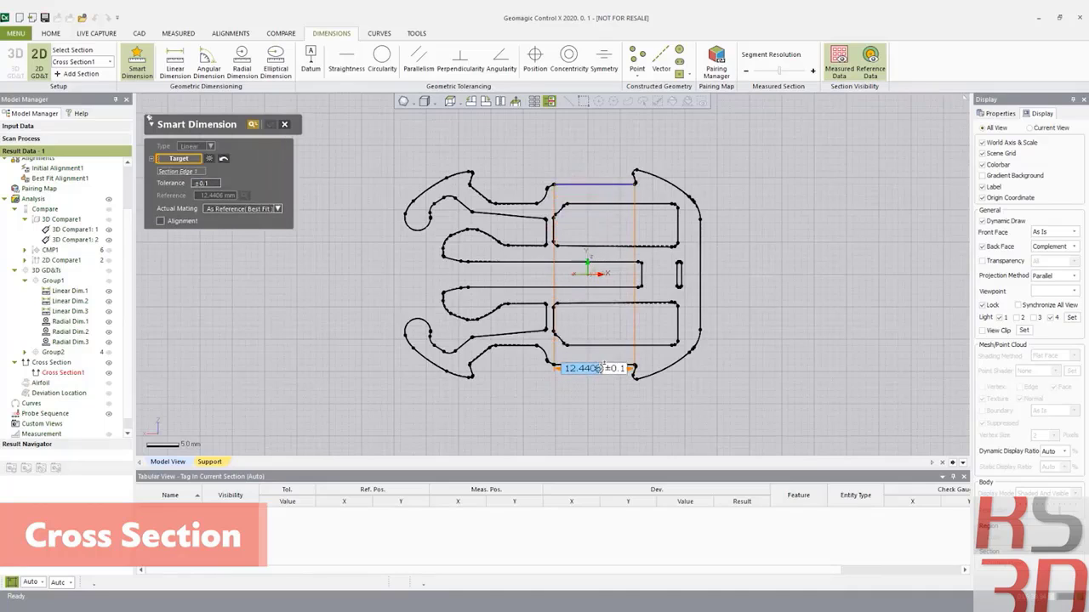
pyautogui.click(606, 364)
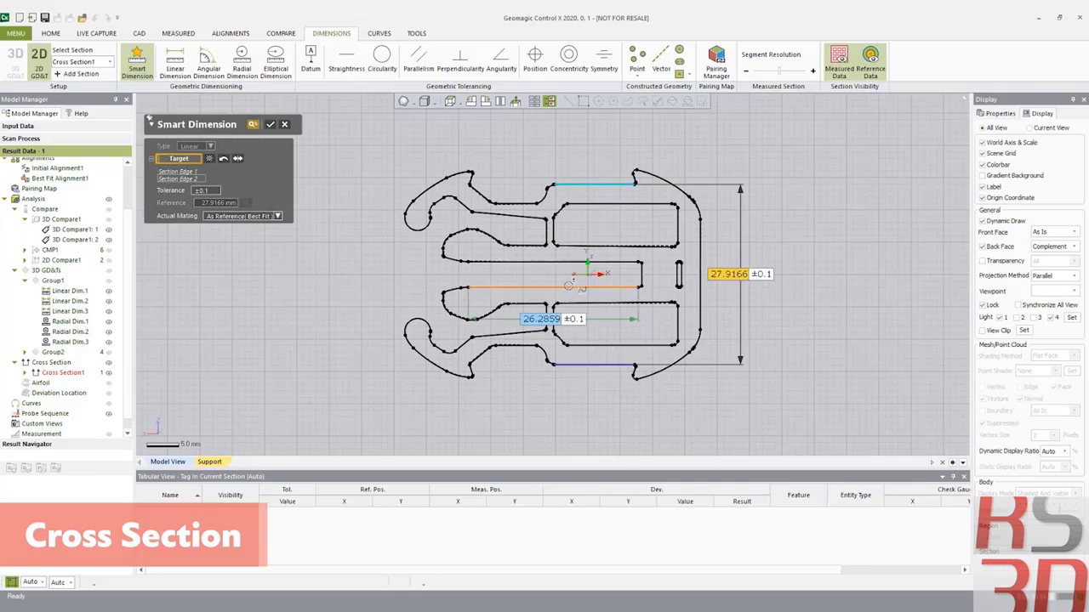
# Dimension the width between the central slot's two long edges in the section, with the tolerance set to ±0.1.
pyautogui.click(581, 286)
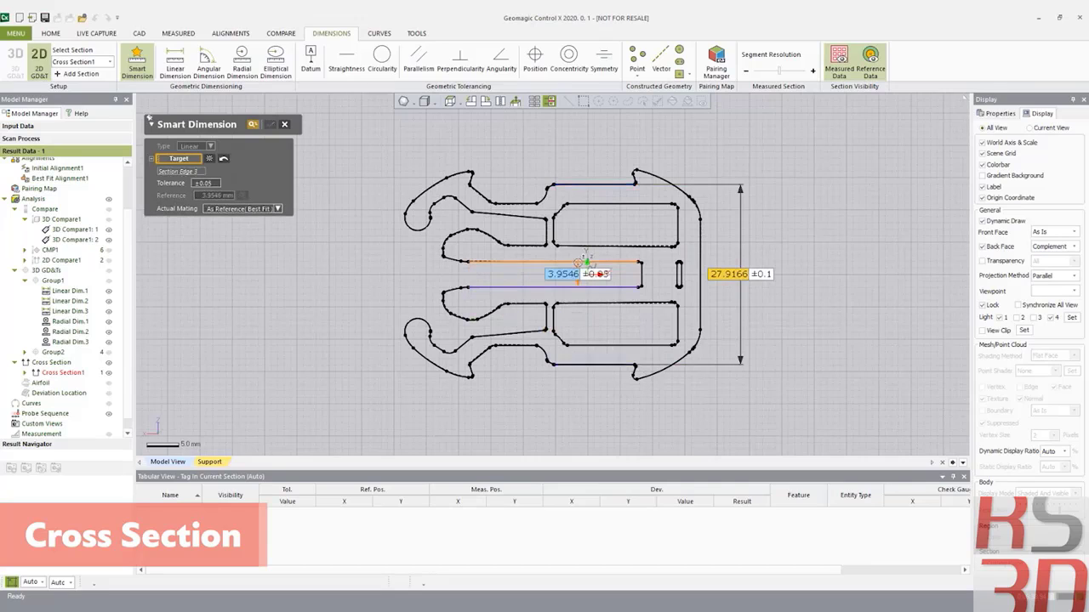
pyautogui.click(583, 261)
pyautogui.click(657, 265)
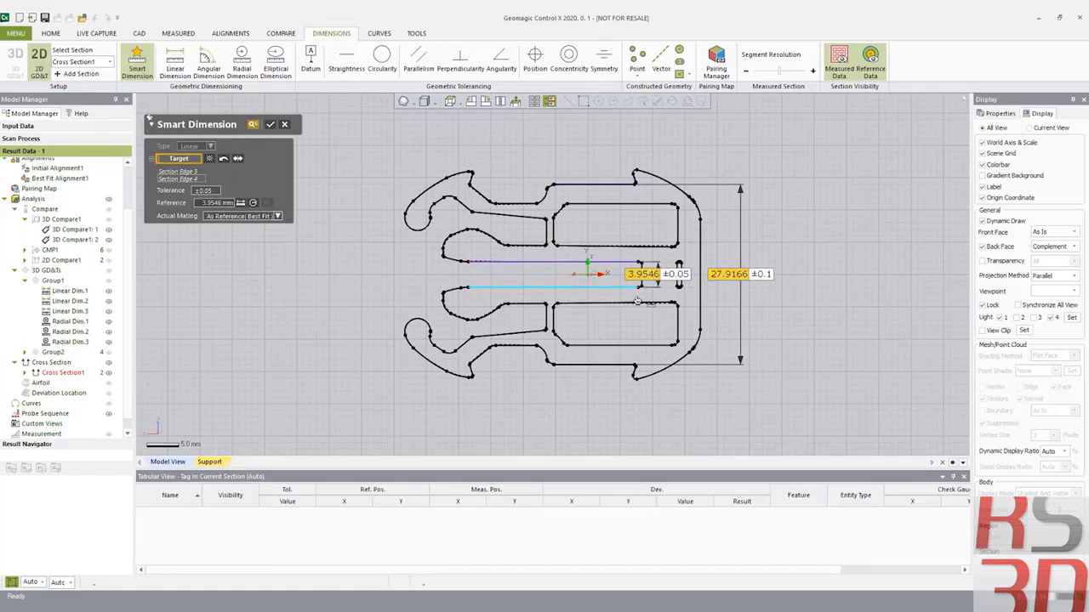
pyautogui.click(213, 191)
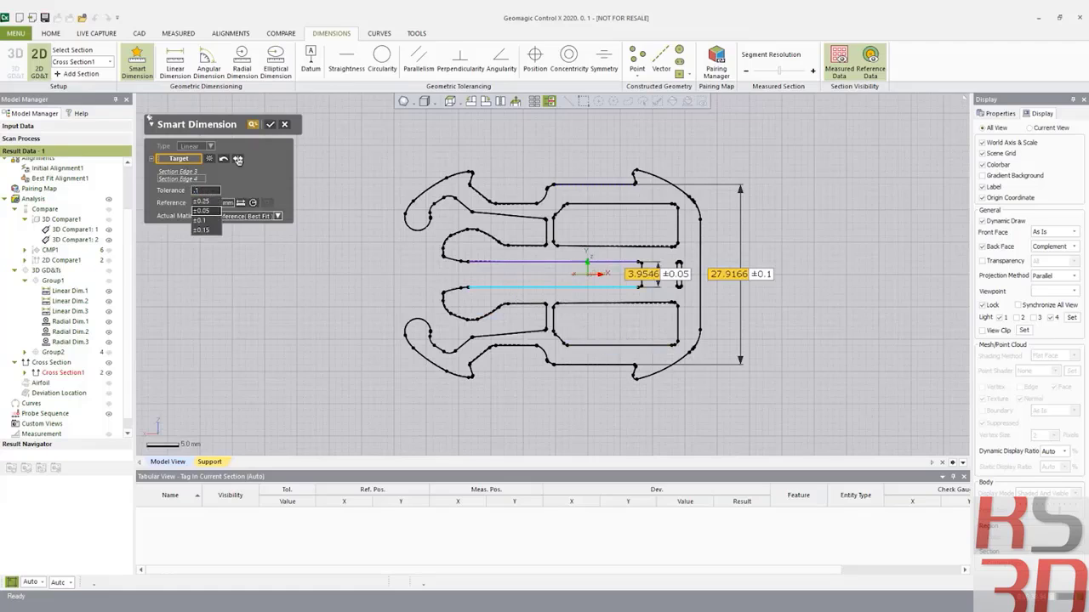
pyautogui.click(257, 176)
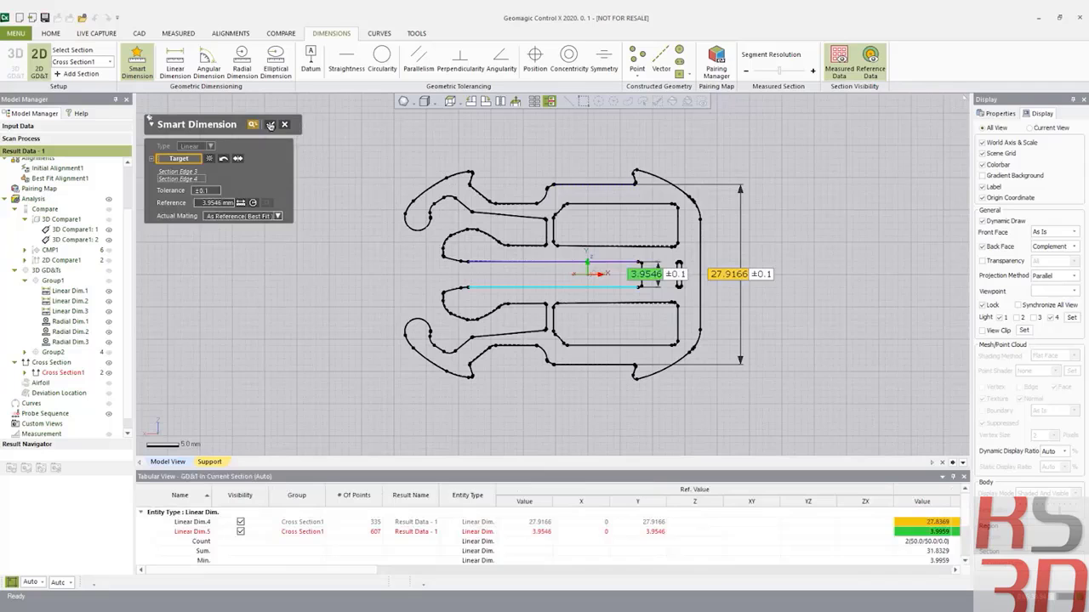
pyautogui.click(271, 125)
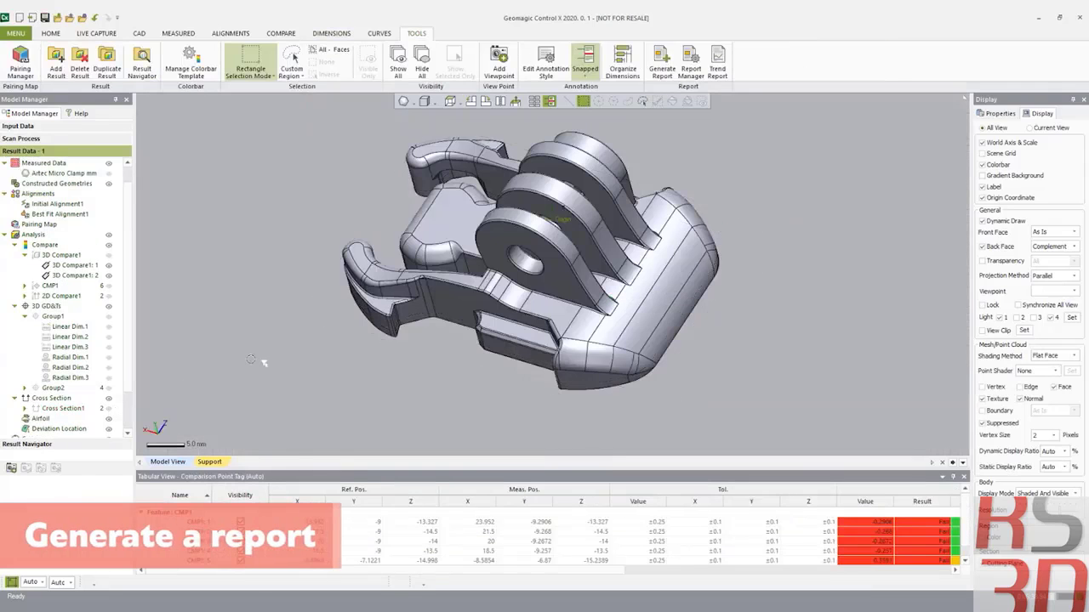
# Show the 3D Compare1 deviation map on the clamp and hide its two deviation annotations.
pyautogui.moveTo(262, 362); pyautogui.dragTo(468, 315, button='right')
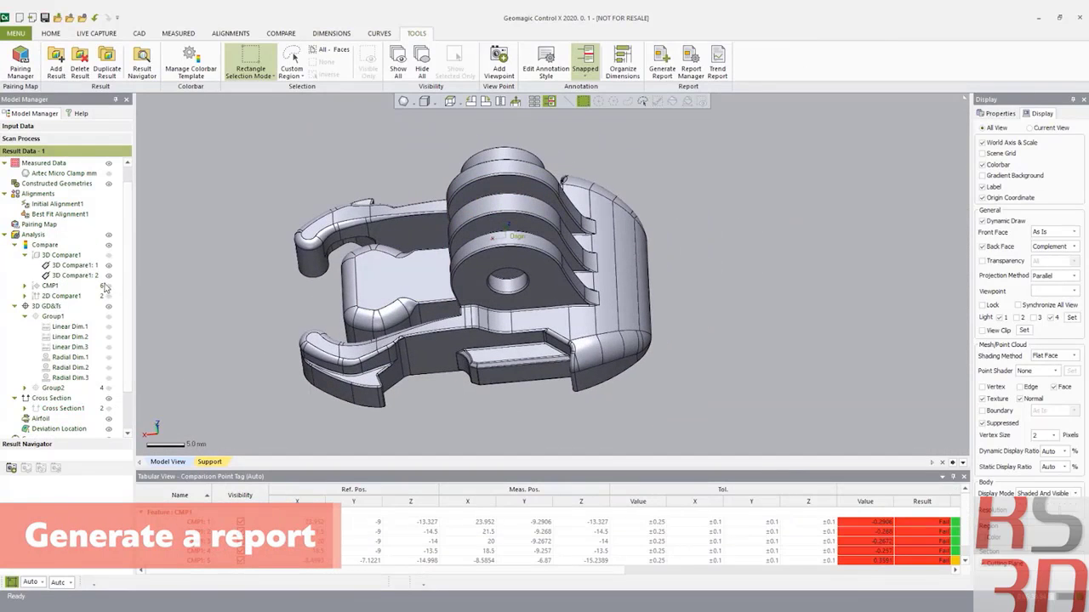
pyautogui.click(109, 255)
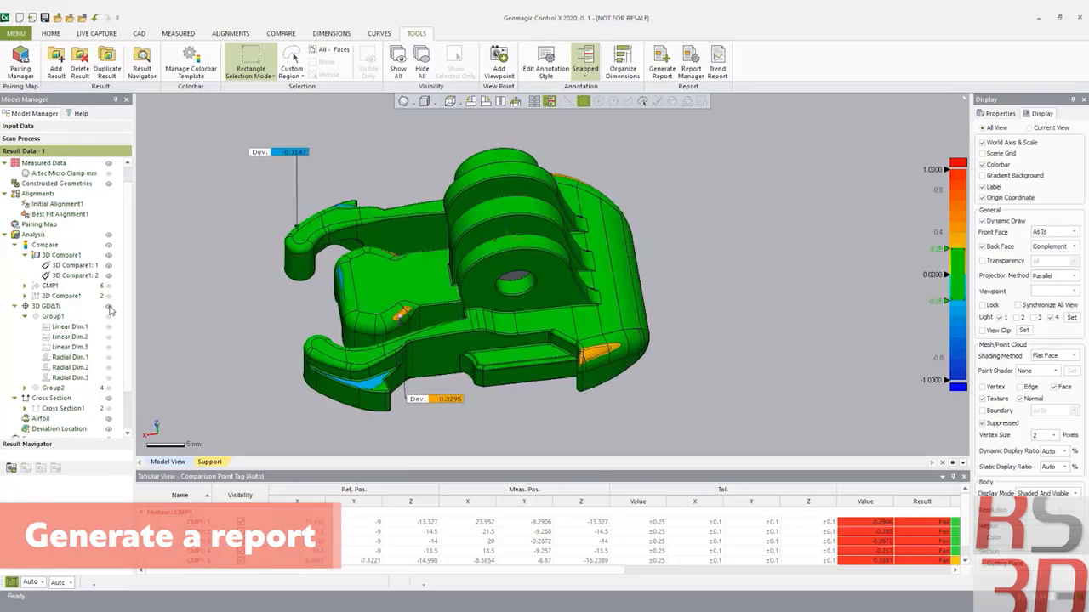
pyautogui.click(109, 266)
pyautogui.click(109, 275)
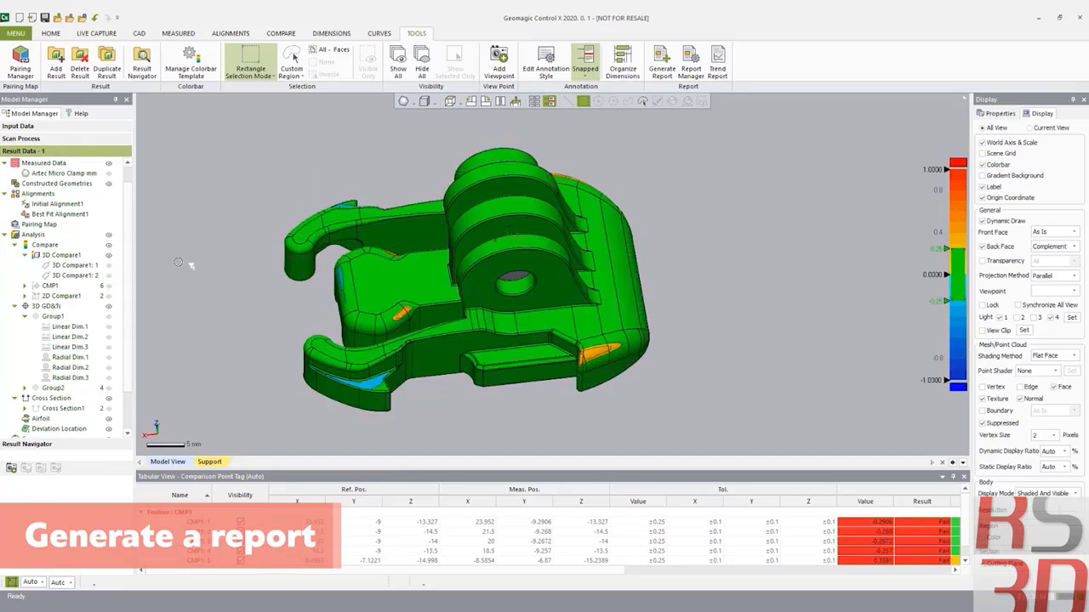
# Start generating a report for Result Data - 1 and remove Initial Alignment1 from its selected entities.
pyautogui.click(662, 65)
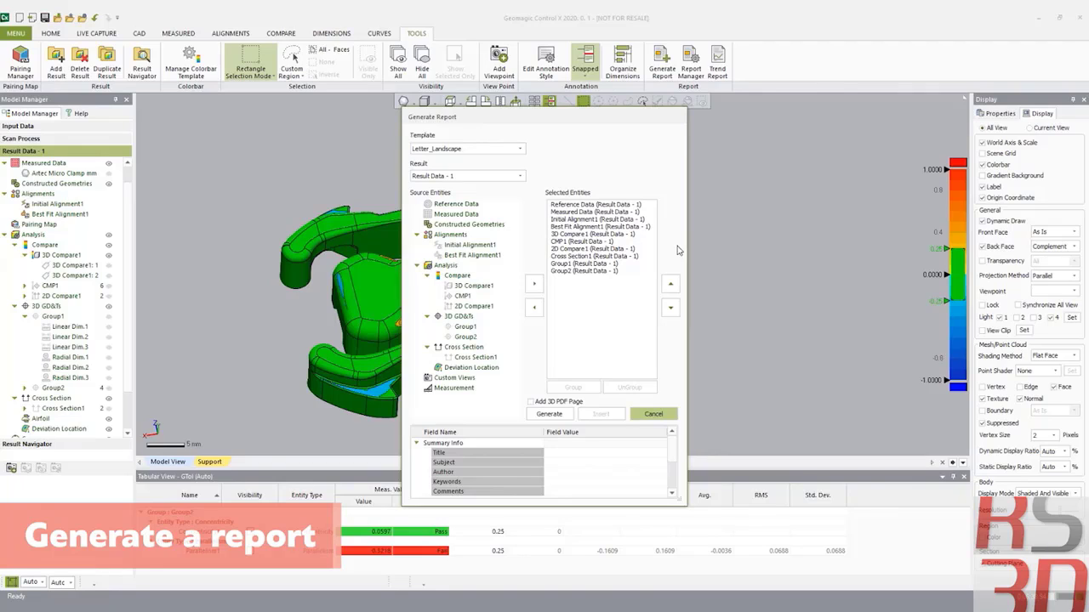
pyautogui.click(591, 219)
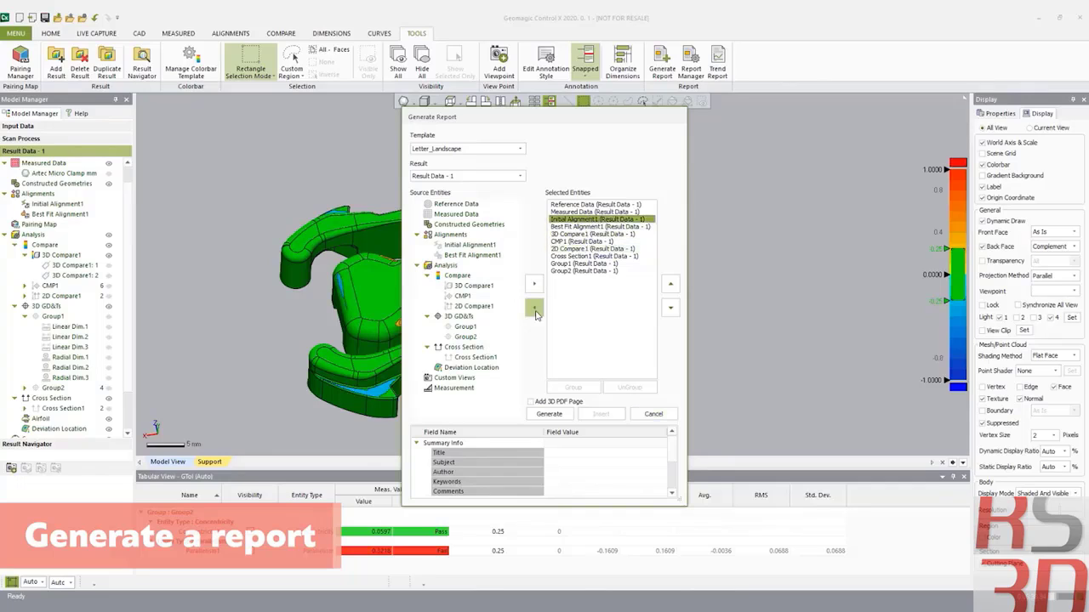
pyautogui.click(535, 310)
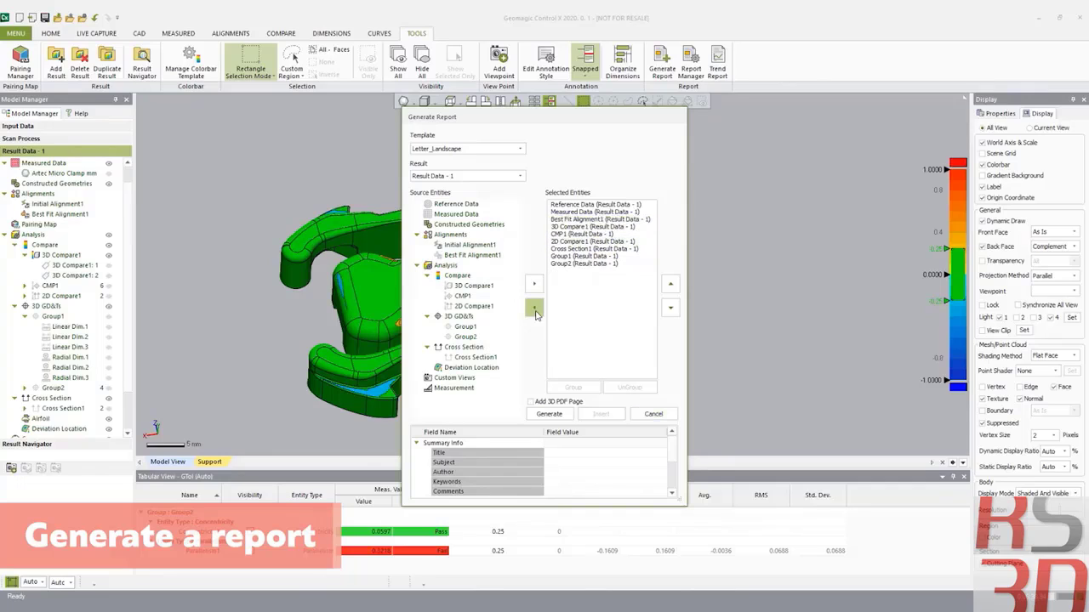
# Set the report title to "Artec Micro", generate the report and maximize the report window.
pyautogui.click(582, 454)
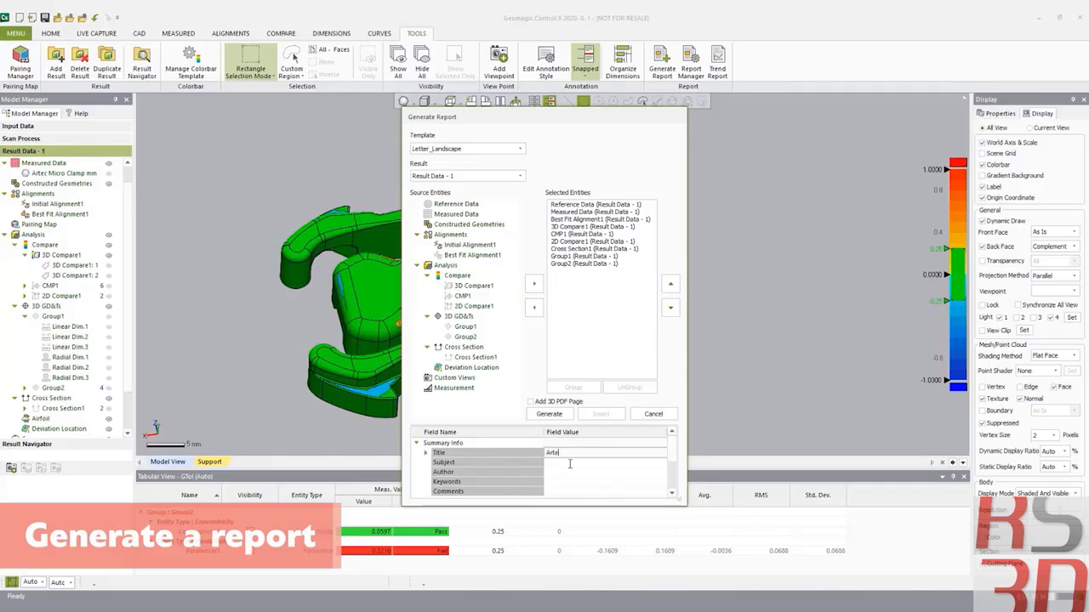
pyautogui.write('Artec Micro')
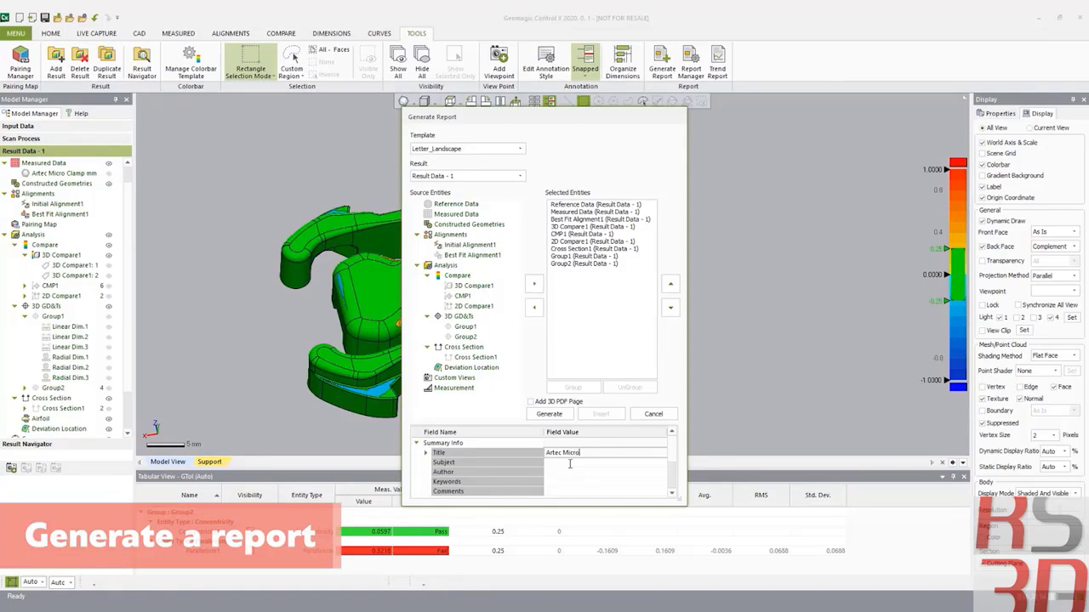
pyautogui.click(553, 414)
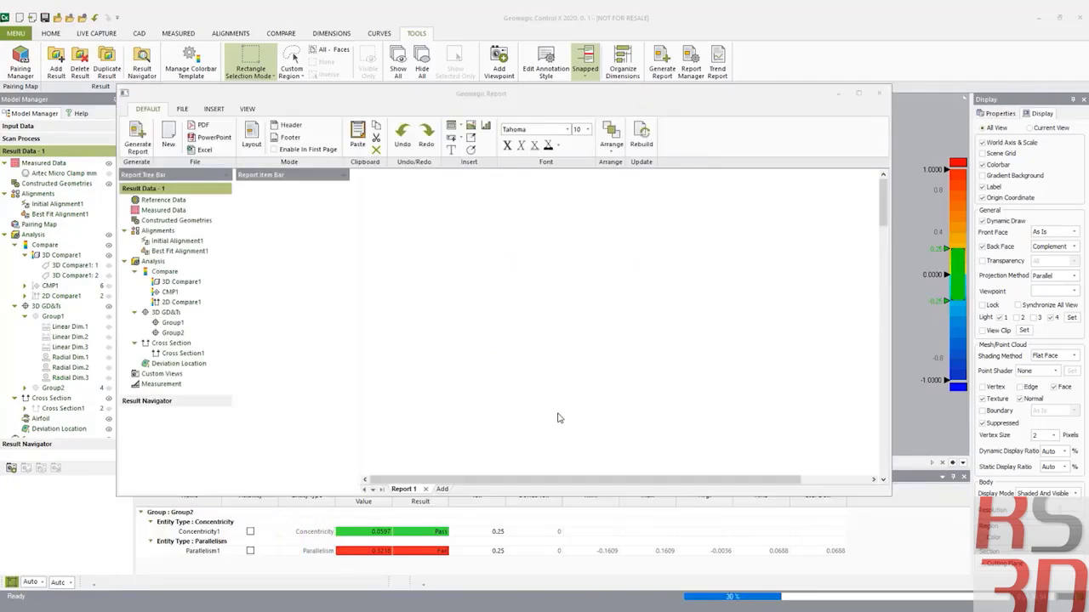
pyautogui.click(862, 95)
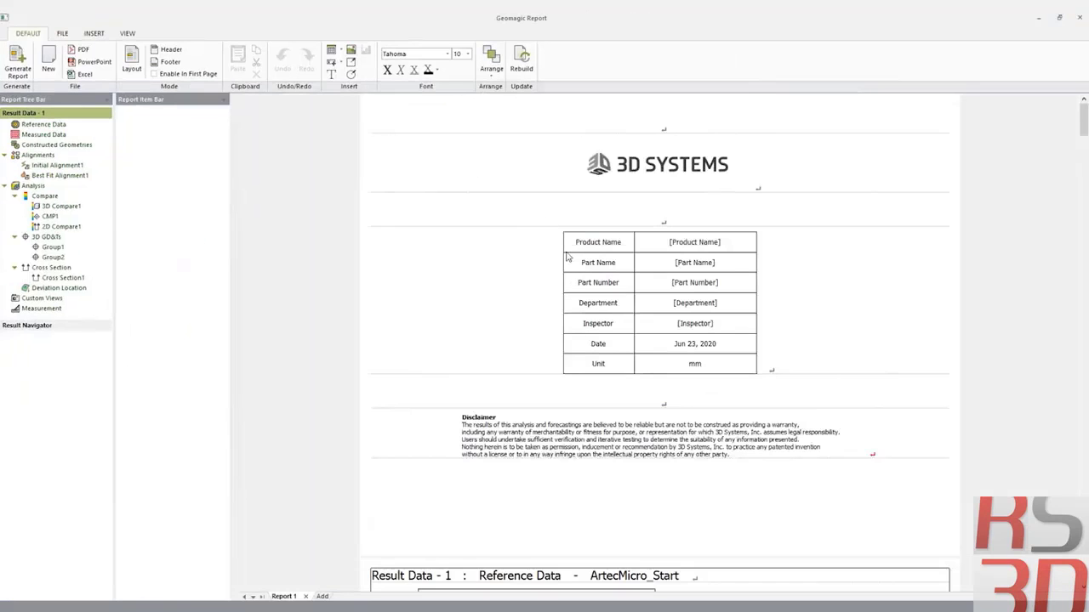
# Examine the generated report from the cover page through the data views, alignment, 3D Compare1, CMP1, 2D Compare1 and cross section pages.
pyautogui.scroll(-3, 760, 270)
pyautogui.scroll(-3, 730, 282)
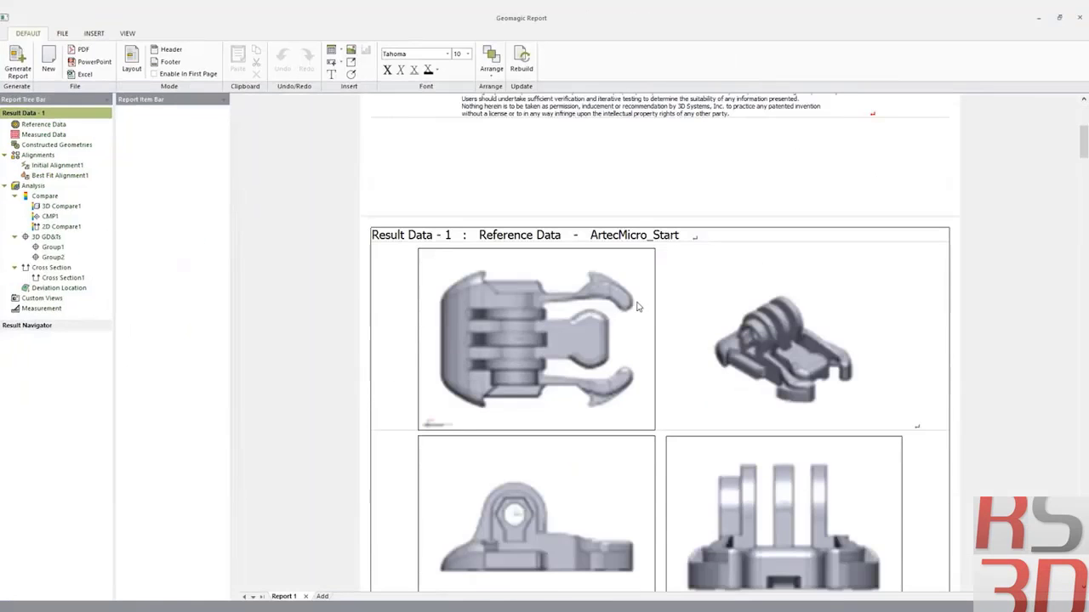
pyautogui.scroll(-3, 547, 324)
pyautogui.scroll(-10, 545, 323)
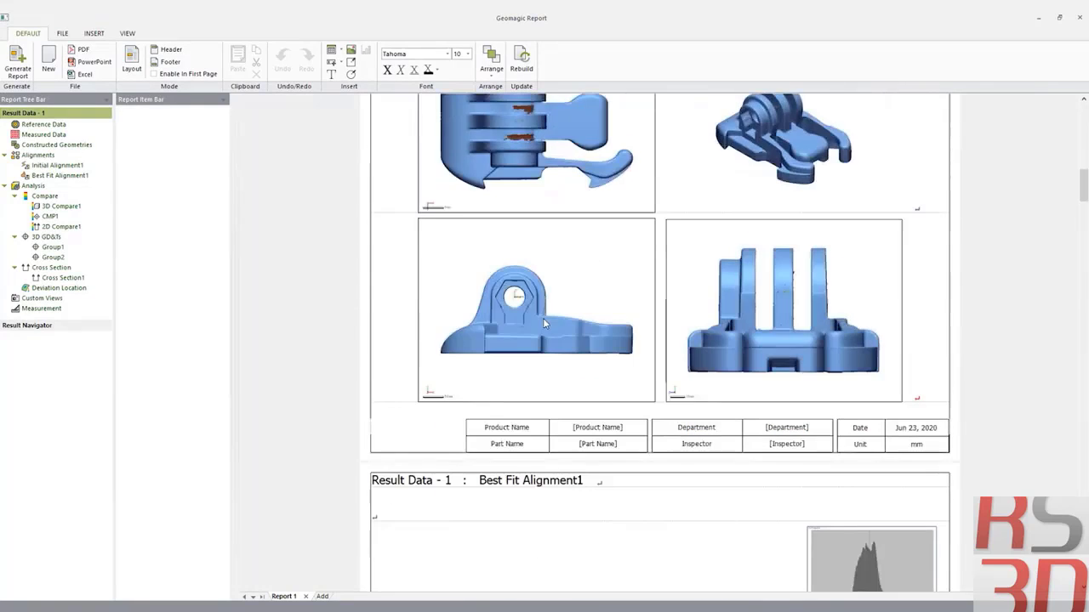
pyautogui.scroll(-4, 543, 320)
pyautogui.scroll(-7, 544, 323)
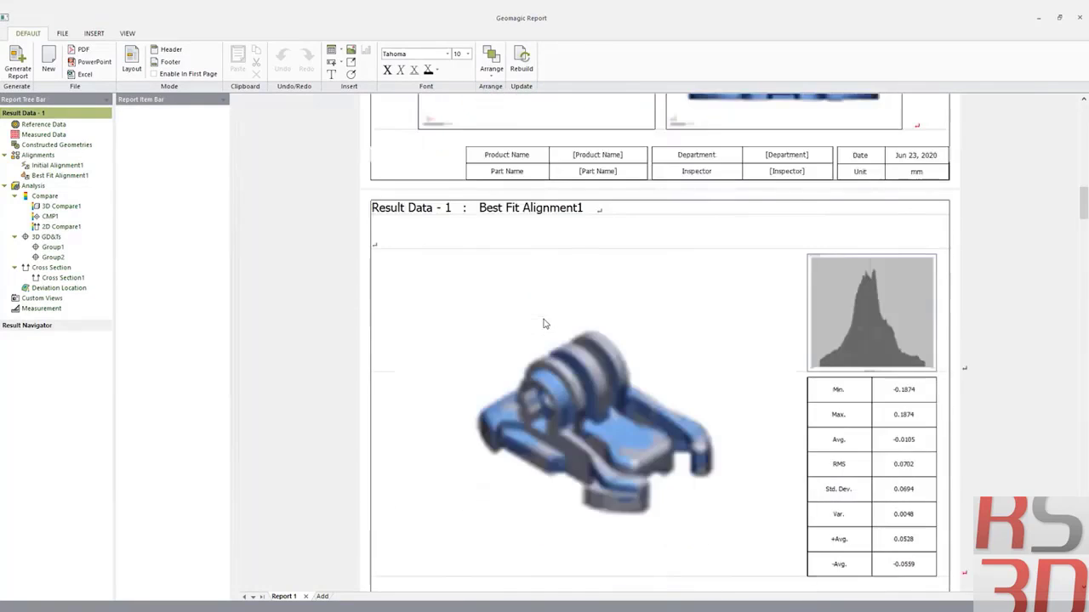
pyautogui.scroll(-5, 545, 325)
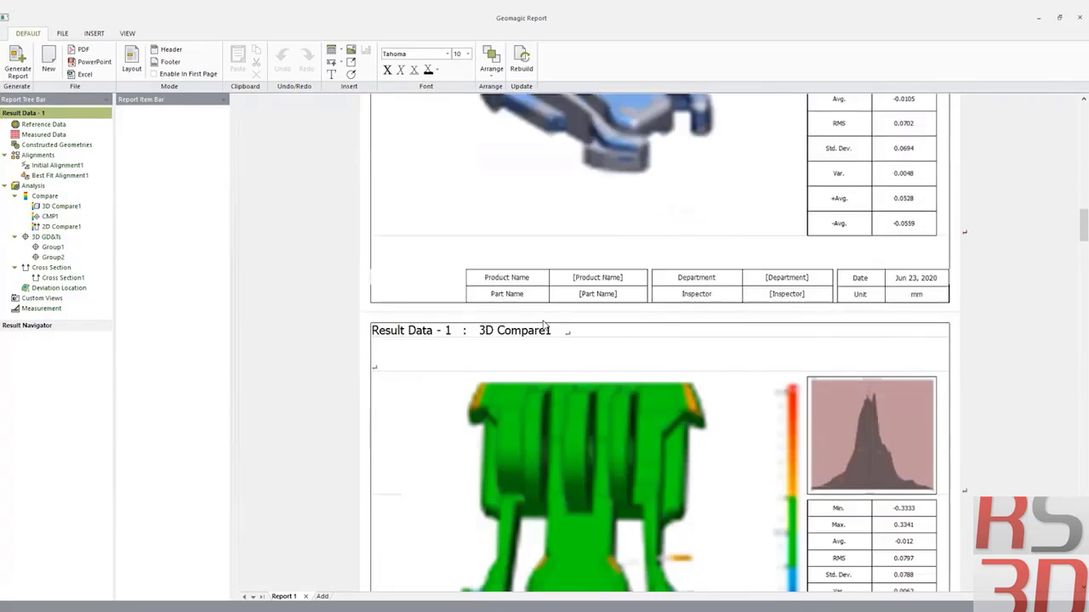
pyautogui.scroll(-14, 544, 323)
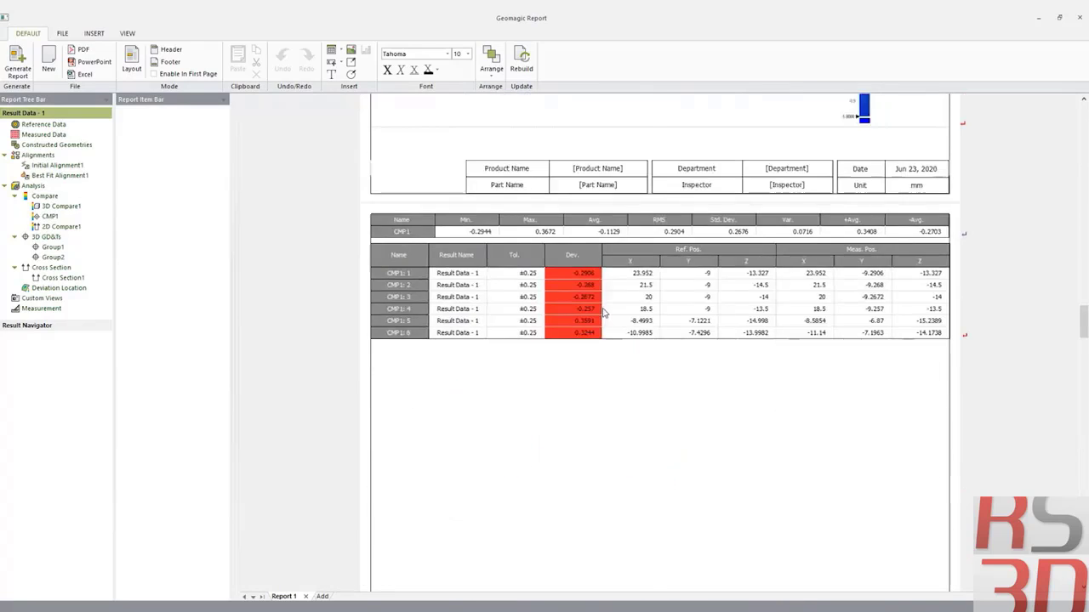
pyautogui.scroll(-4, 603, 314)
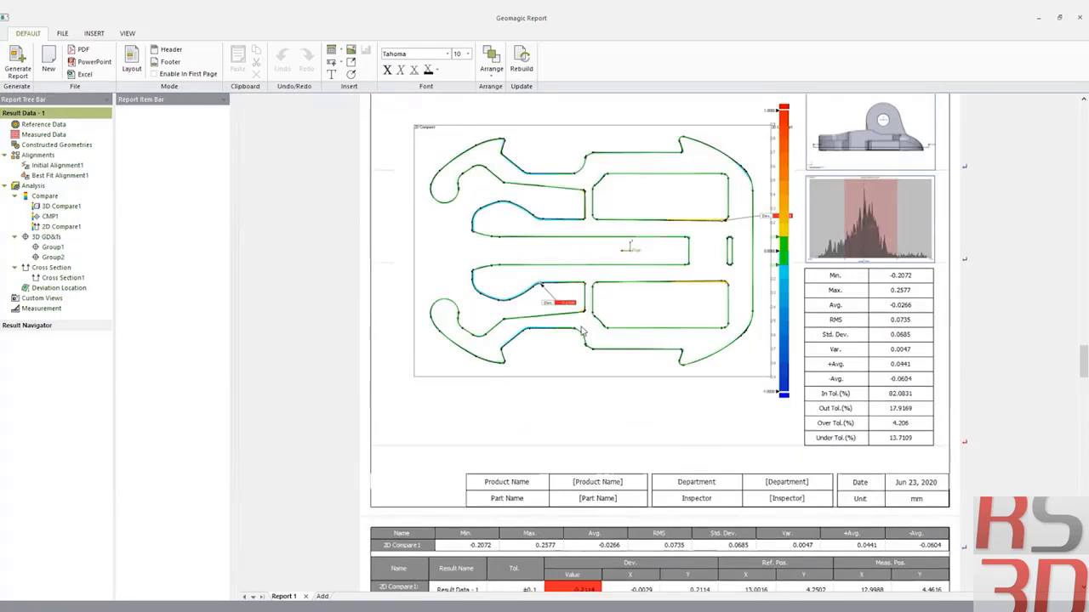
pyautogui.scroll(-15, 582, 332)
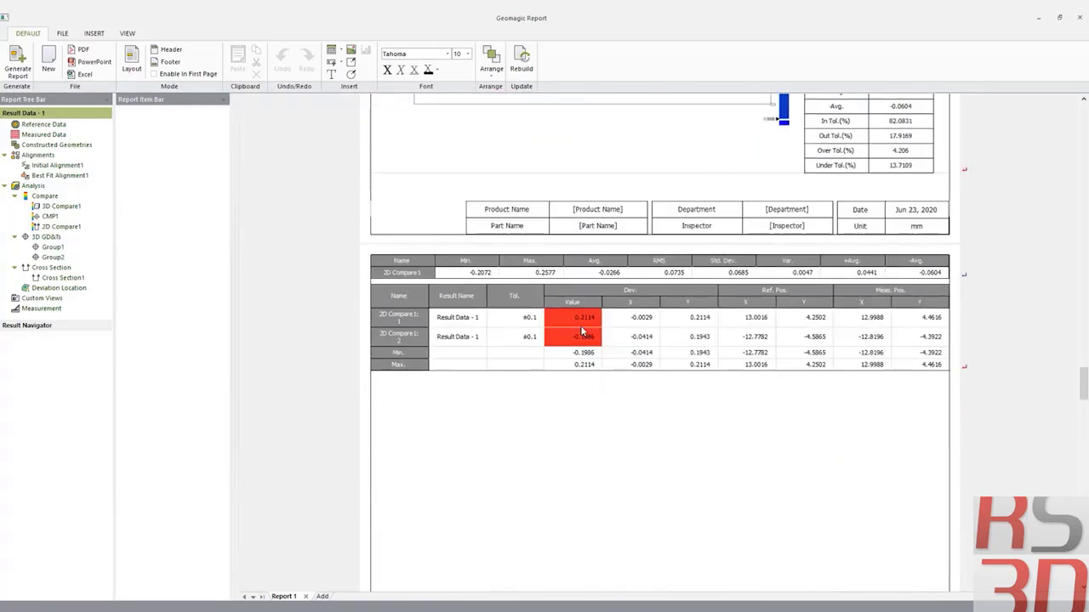
pyautogui.scroll(-8, 581, 333)
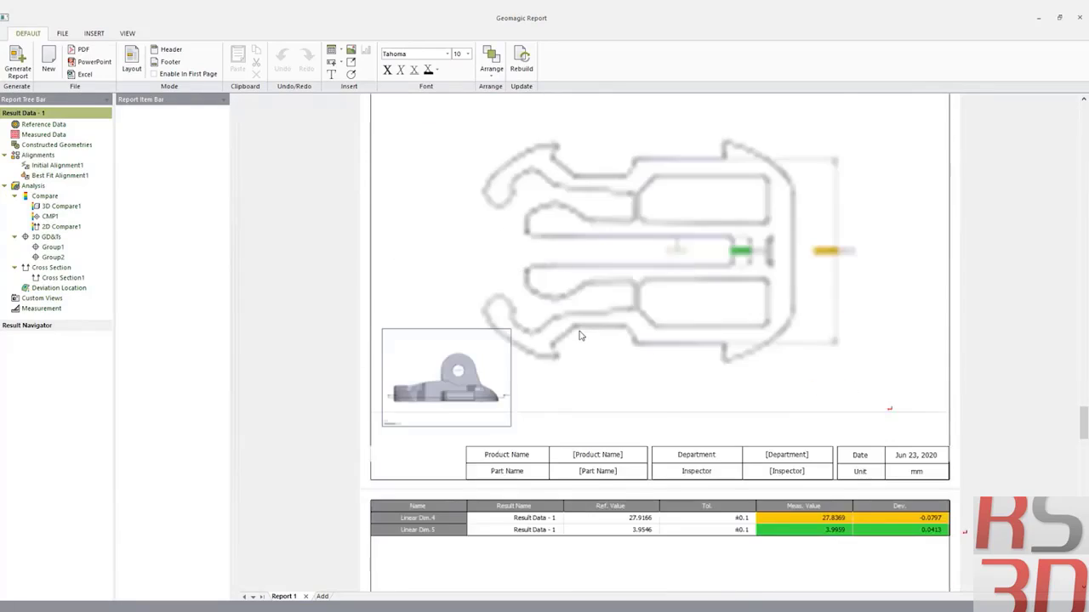
pyautogui.scroll(-5, 581, 336)
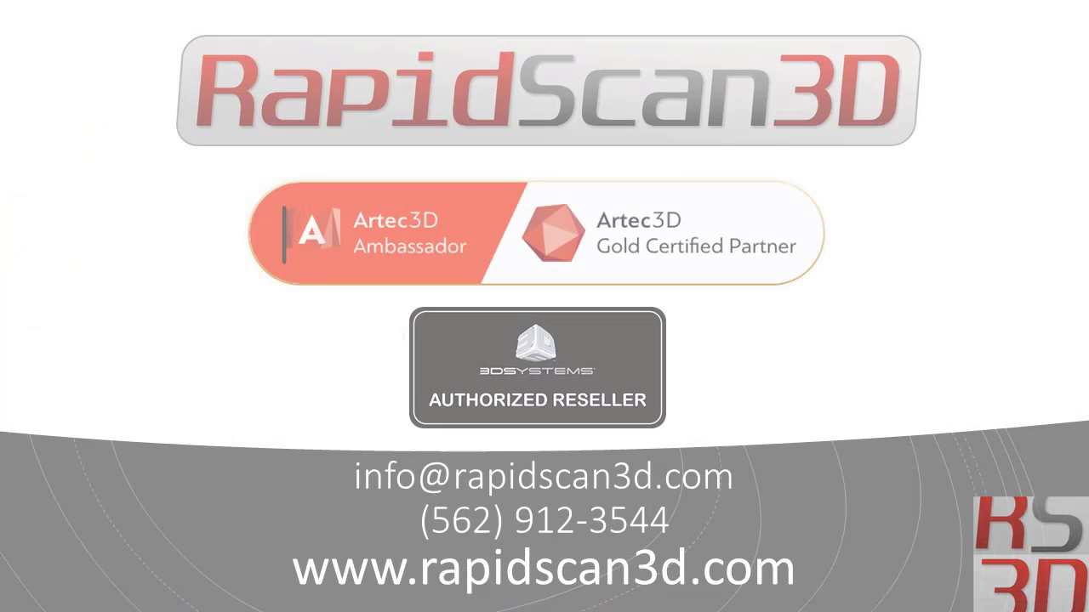